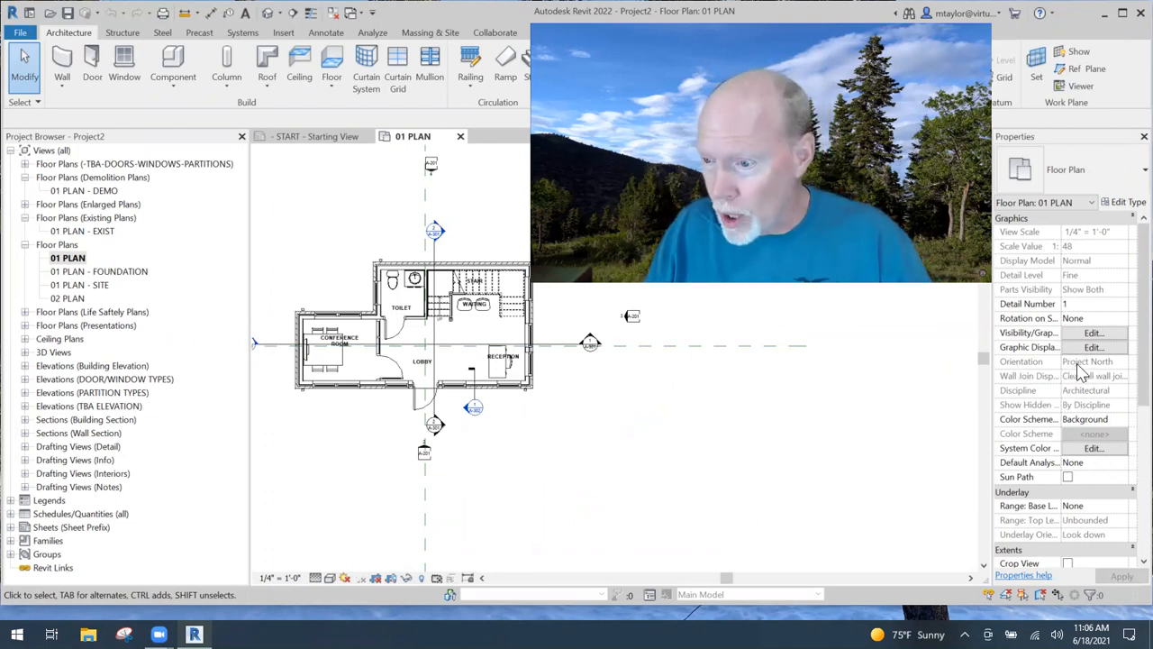
Remove the assigned view template from the 01 PLAN floor plan by setting it to <None>.
{"action": "scroll", "coordinate": [1117, 424], "scroll_direction": "down", "scroll_amount": 5}
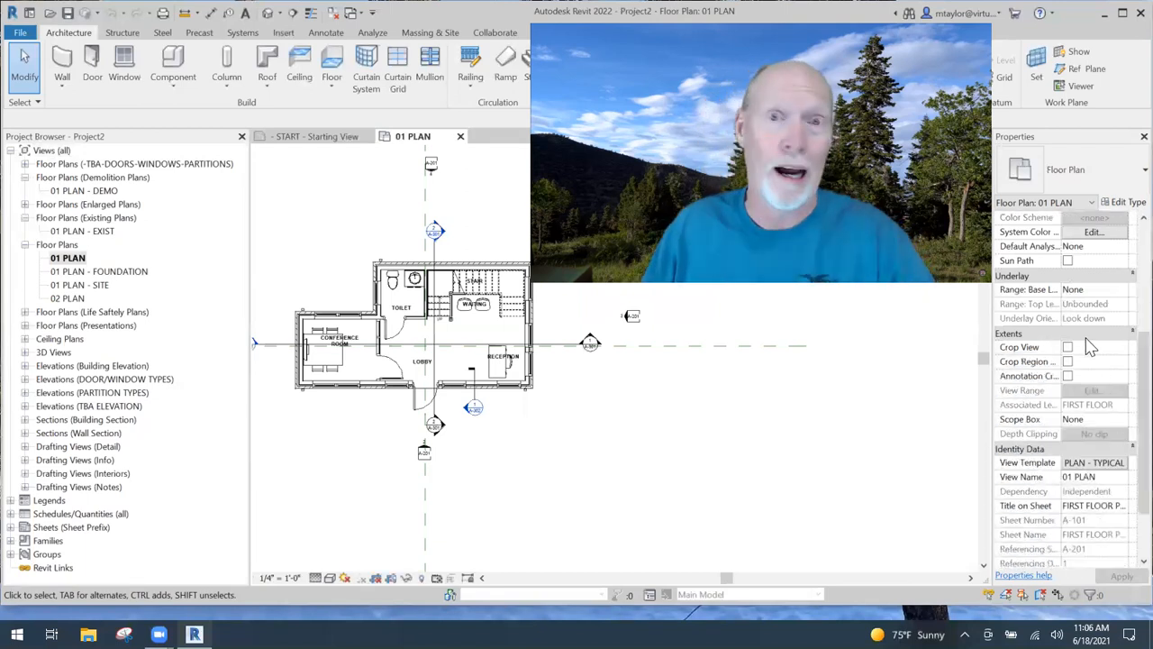
{"action": "left_click", "coordinate": [1090, 464]}
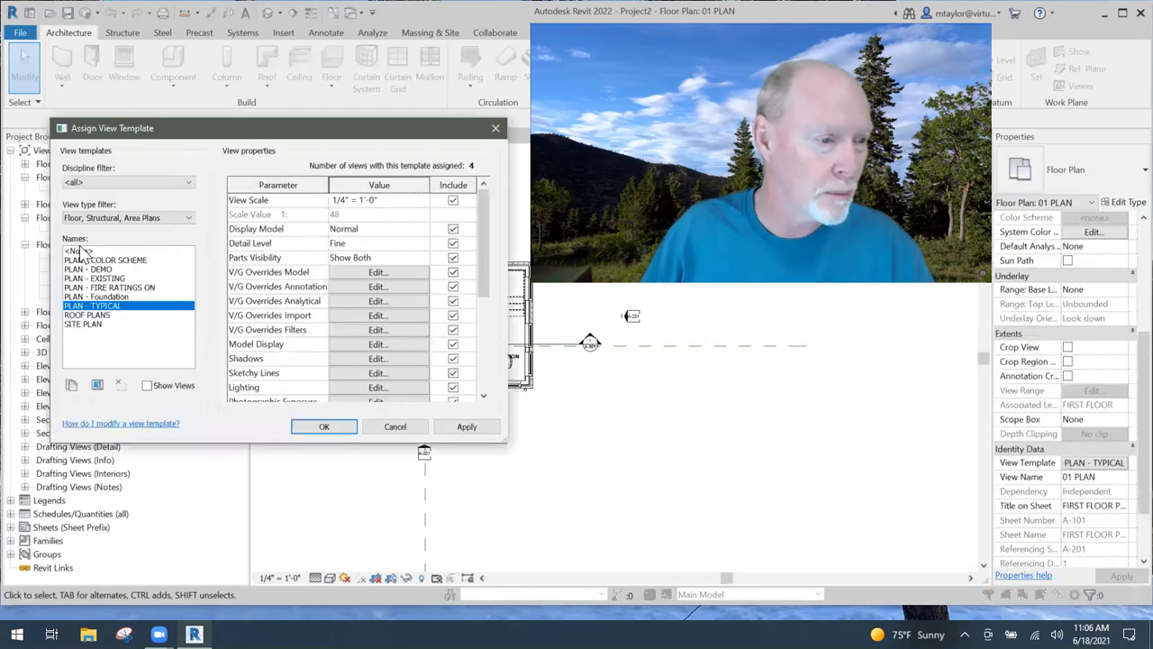
{"action": "left_click", "coordinate": [79, 250]}
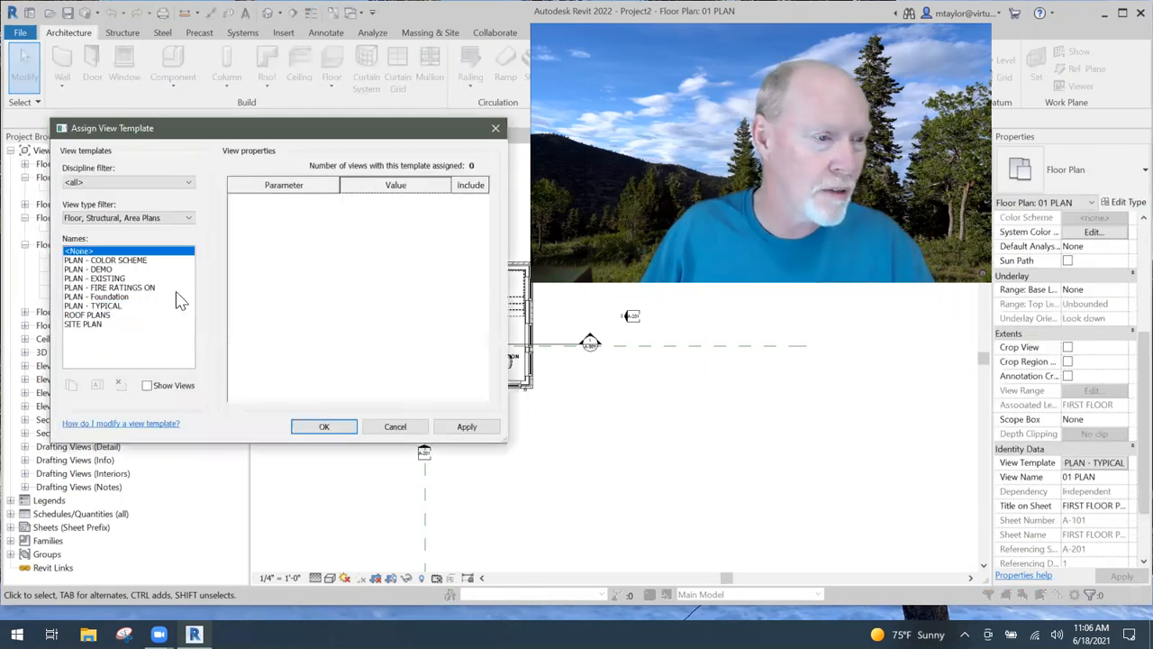
{"action": "left_click", "coordinate": [334, 429]}
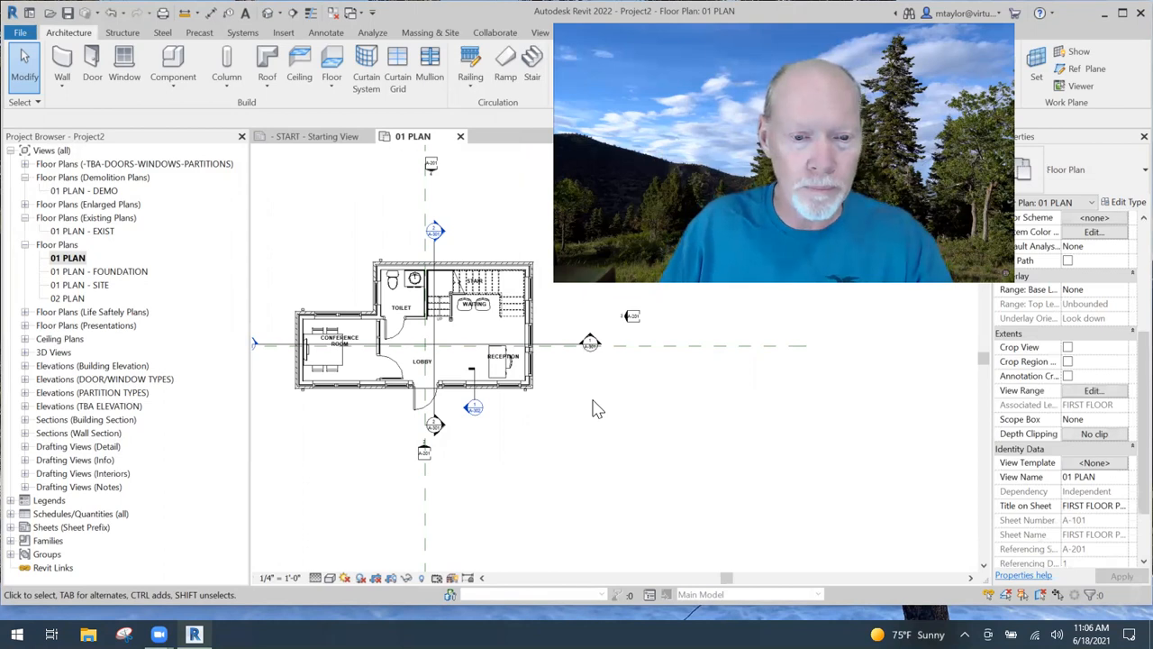
Narrow the Project Browser to give the floor plan more room.
{"action": "middle_click_drag", "start_coordinate": [595, 422], "coordinate": [603, 436]}
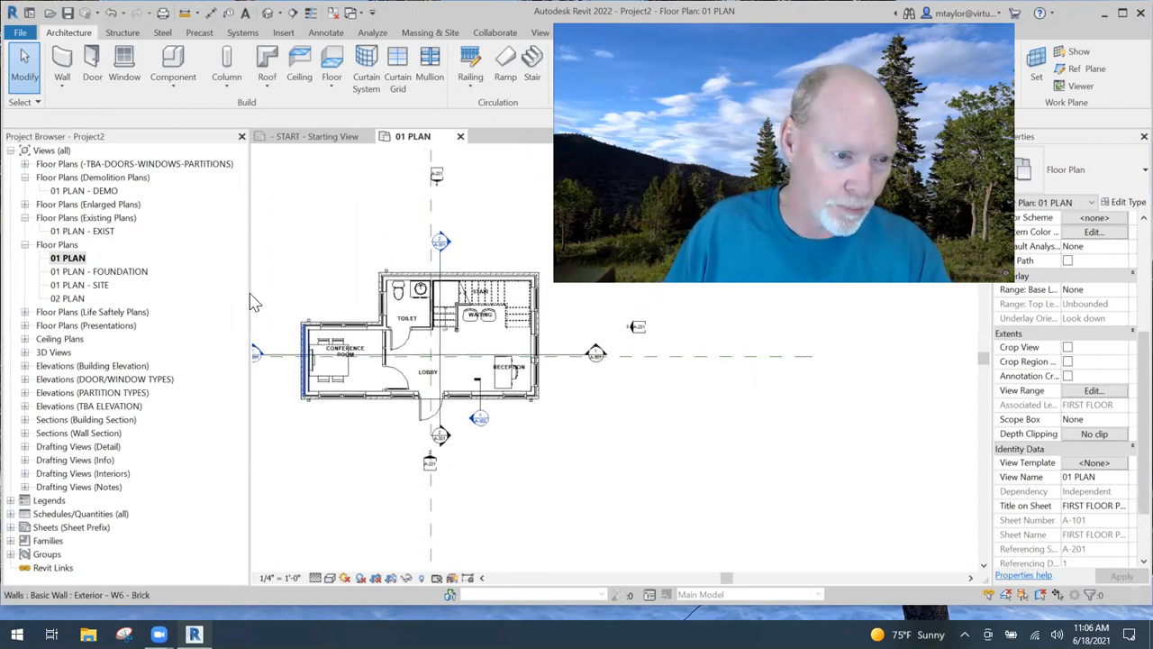
{"action": "left_click_drag", "start_coordinate": [249, 293], "coordinate": [185, 298]}
{"action": "middle_click_drag", "start_coordinate": [471, 453], "coordinate": [495, 461]}
{"action": "scroll", "coordinate": [500, 469], "scroll_direction": "up", "scroll_amount": 1}
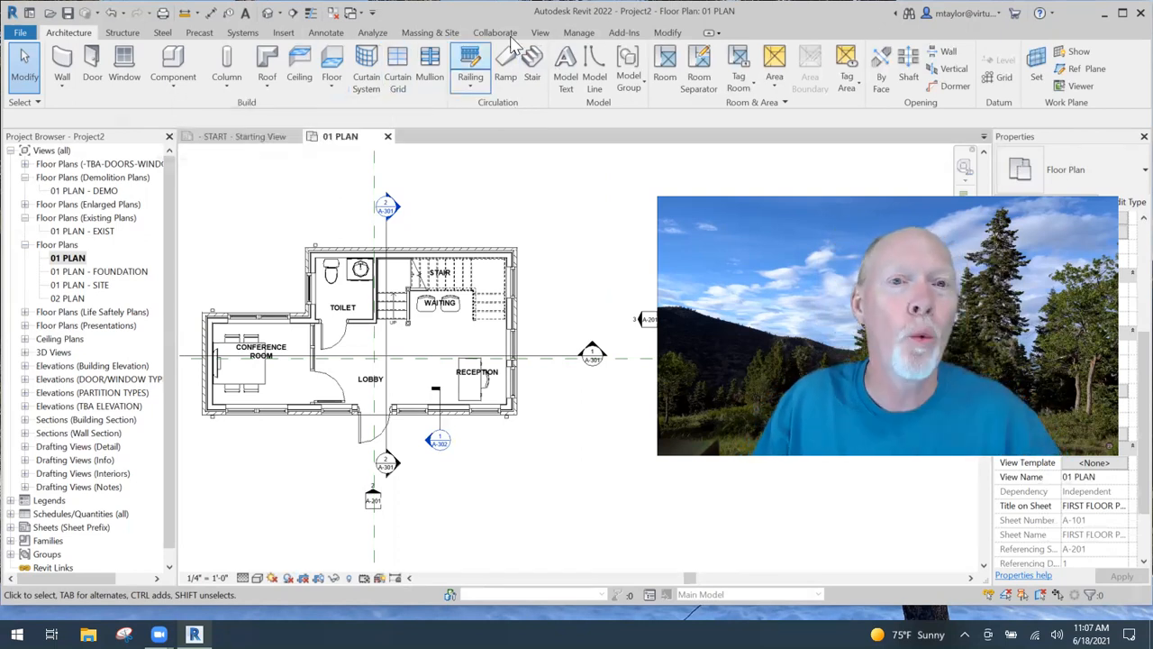
{"action": "left_click", "coordinate": [578, 34]}
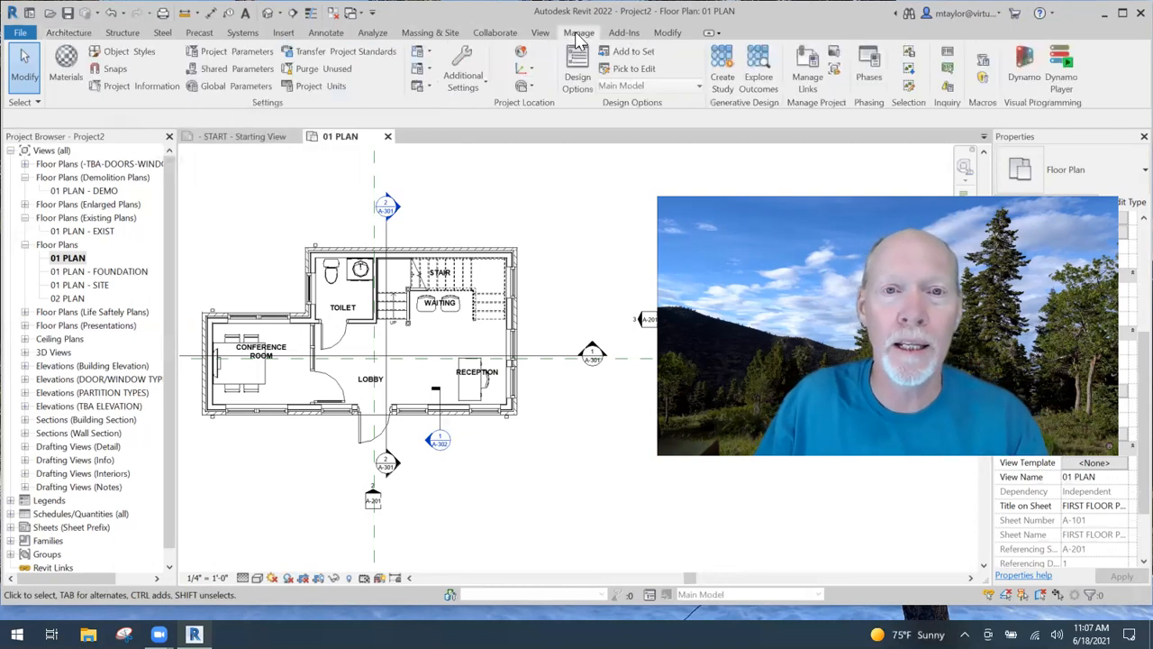
{"action": "left_click", "coordinate": [526, 87]}
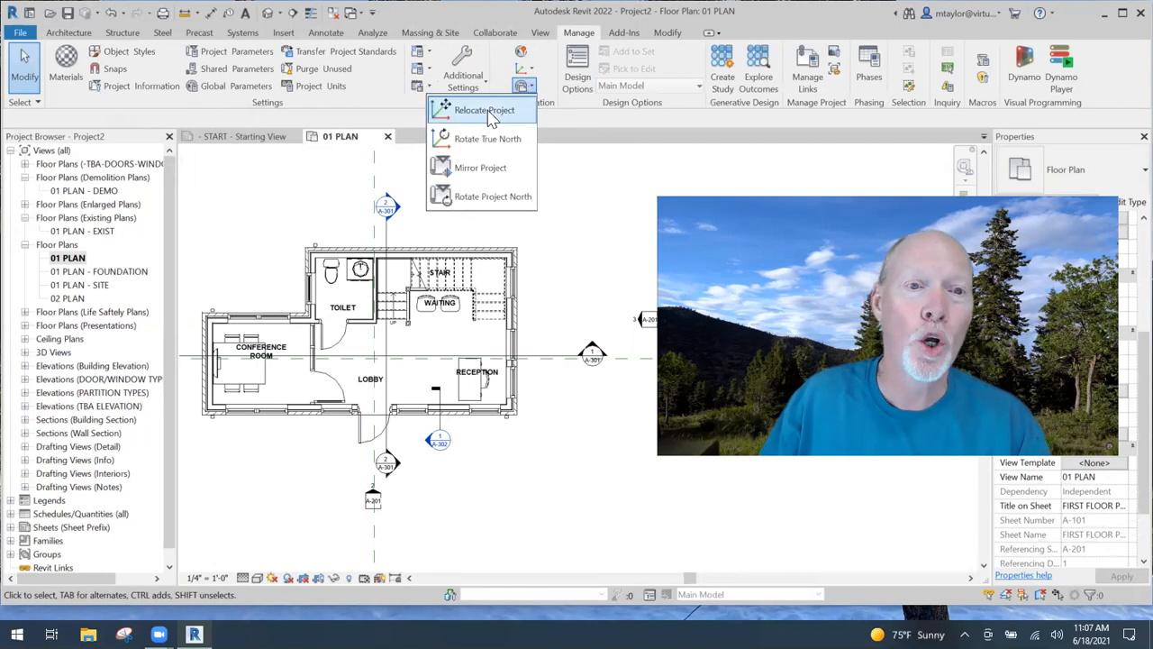
{"action": "left_click", "coordinate": [503, 200]}
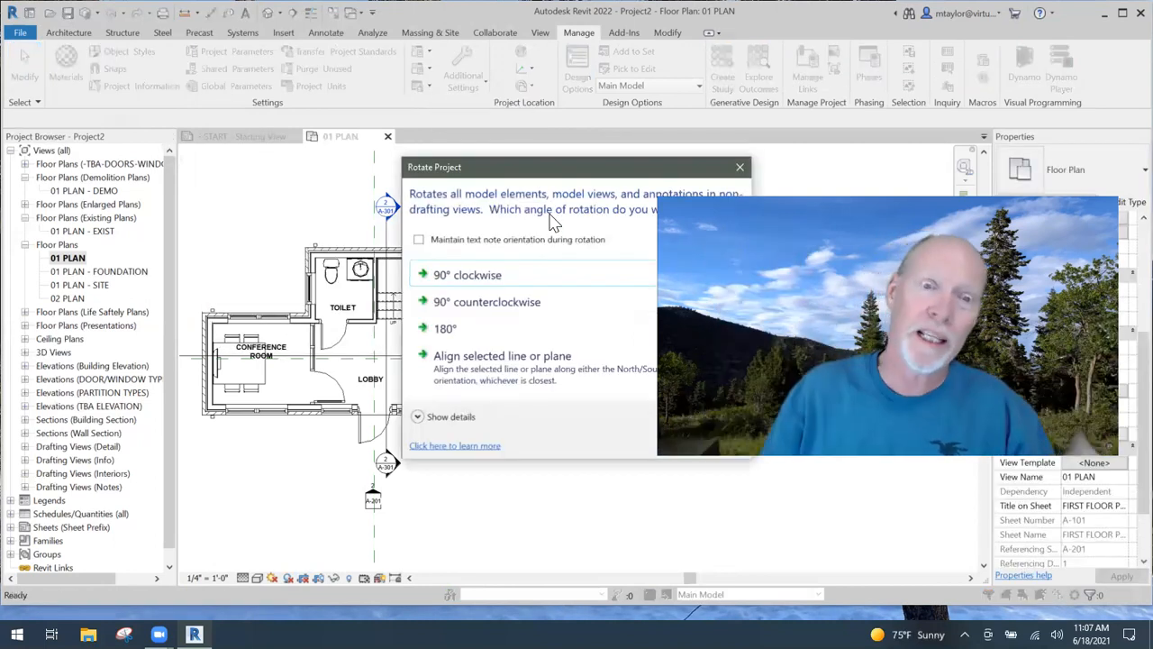
{"action": "left_click_drag", "start_coordinate": [540, 171], "coordinate": [423, 77]}
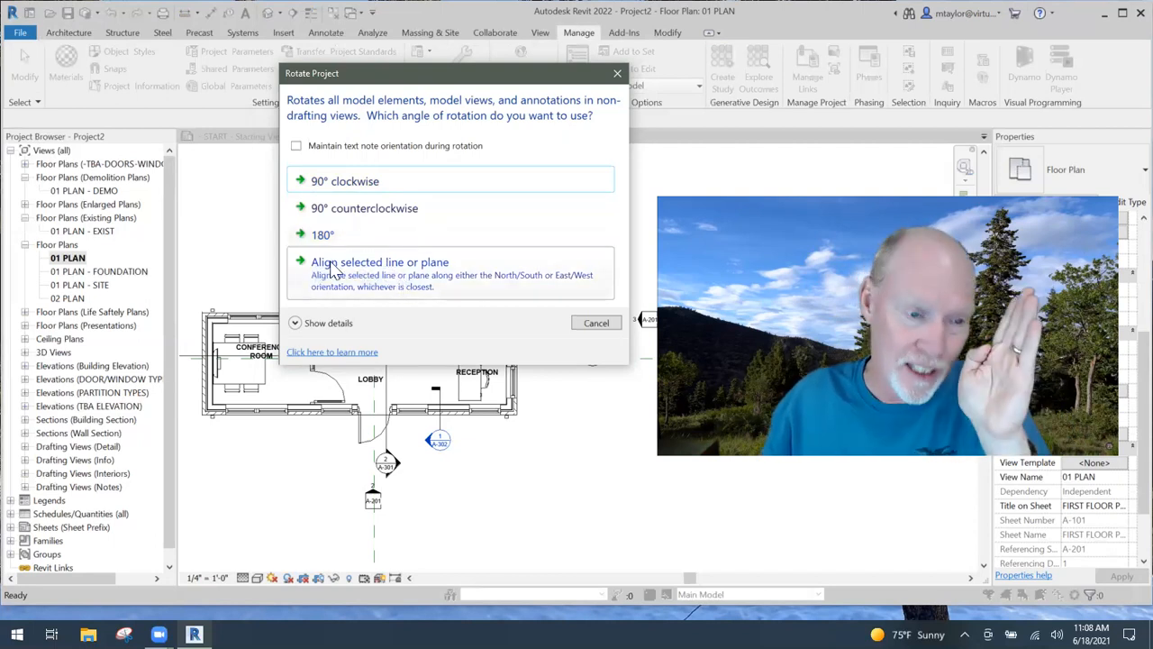
{"action": "left_click", "coordinate": [444, 283]}
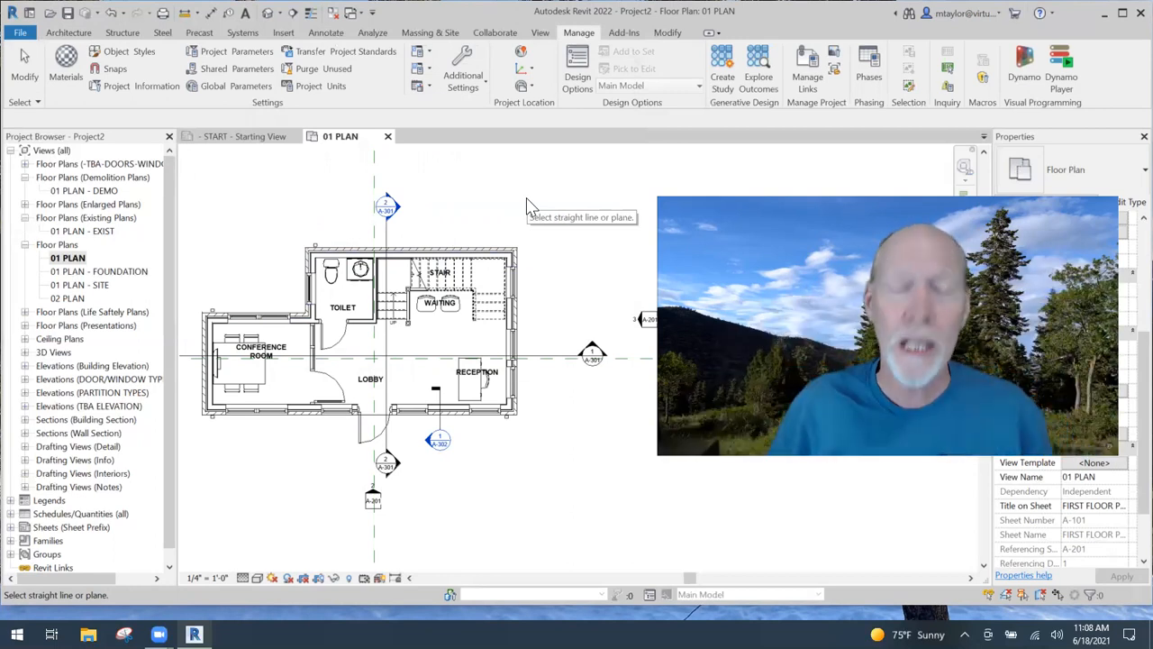
{"action": "key", "text": "Escape"}
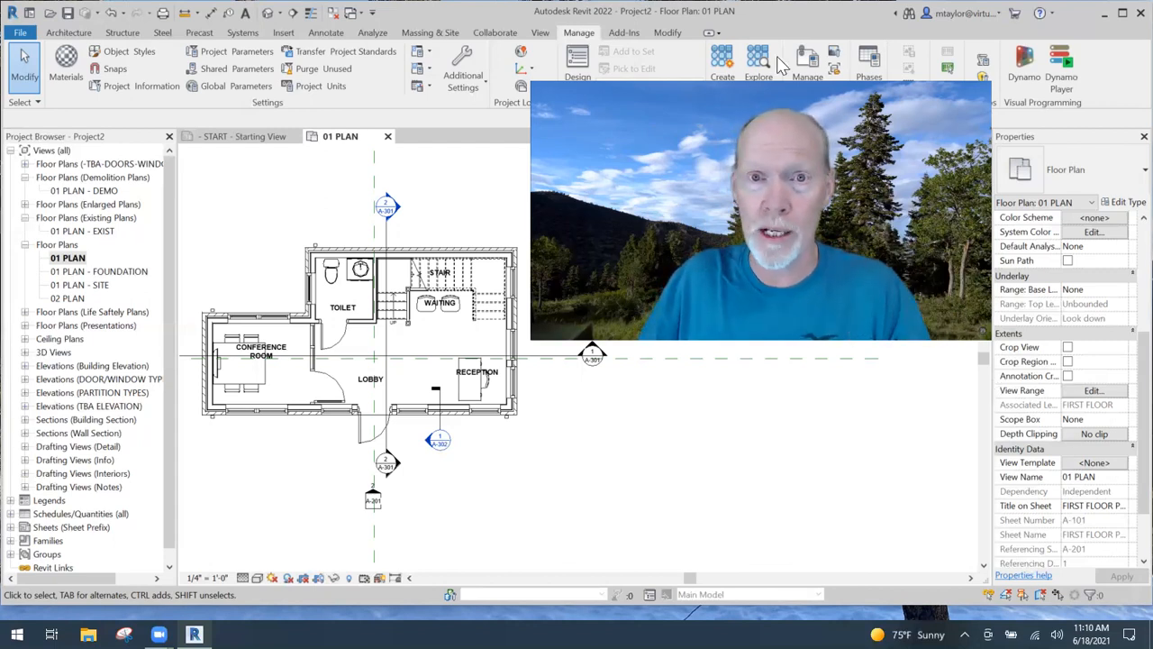
Set the orientation of the 01 PLAN view to True North.
{"action": "middle_click_drag", "start_coordinate": [545, 421], "coordinate": [551, 469]}
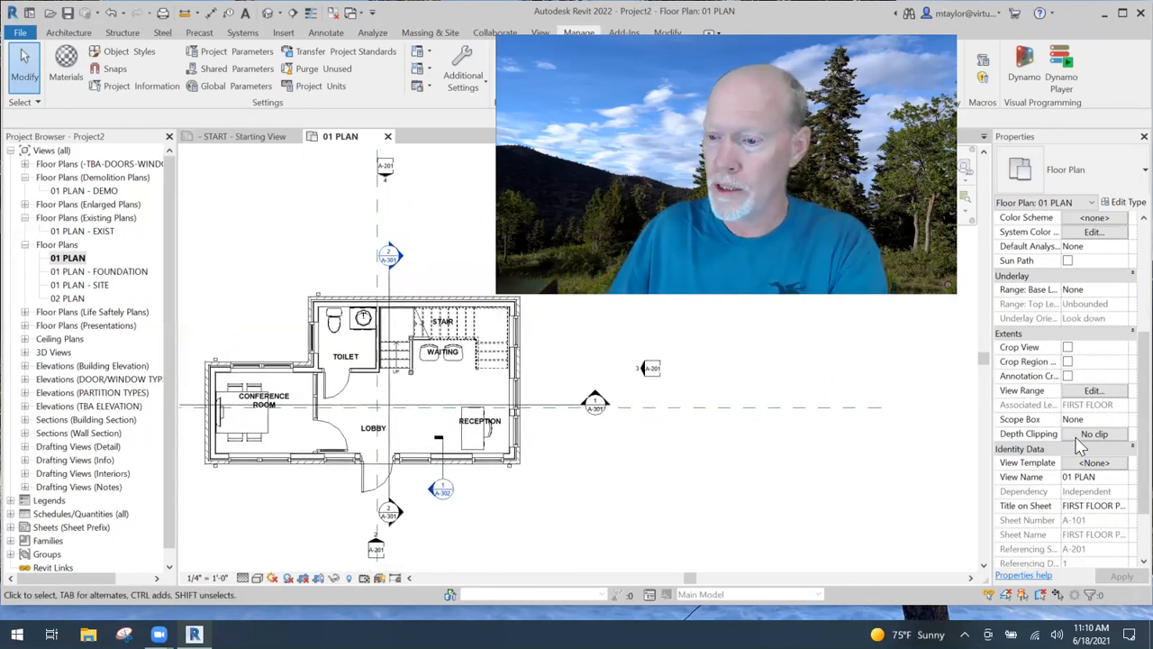
{"action": "scroll", "coordinate": [1085, 378], "scroll_direction": "up", "scroll_amount": 3}
{"action": "scroll", "coordinate": [1101, 372], "scroll_direction": "down", "scroll_amount": 2}
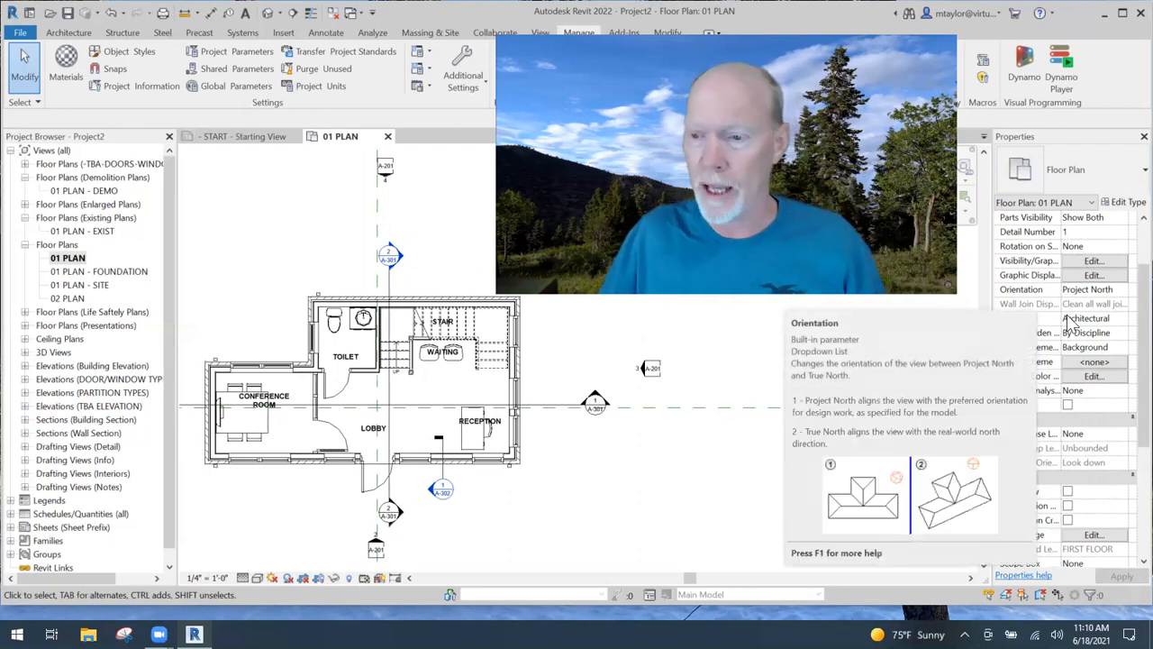
{"action": "left_click", "coordinate": [1121, 289]}
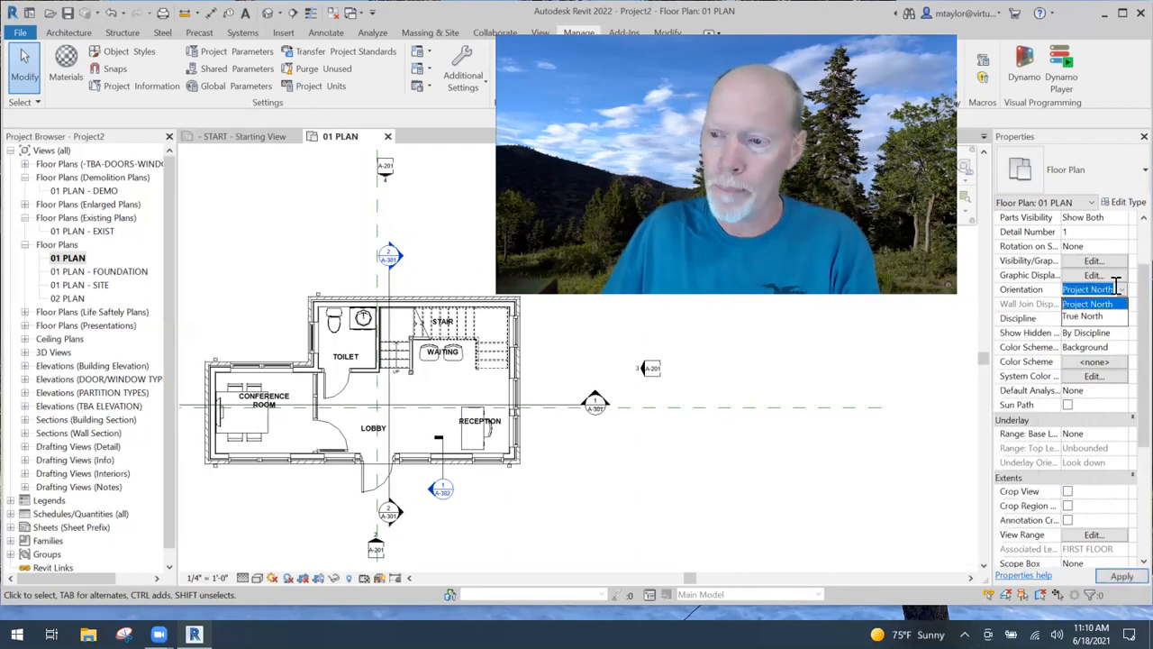
{"action": "left_click", "coordinate": [1086, 317]}
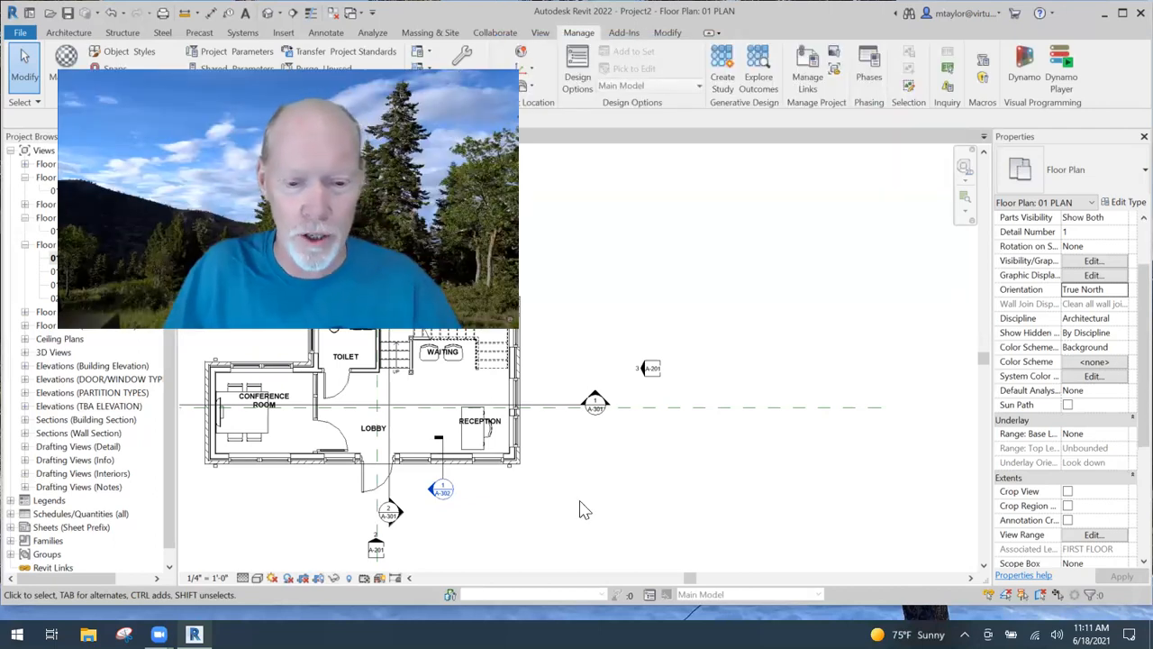
{"action": "middle_click_drag", "start_coordinate": [580, 501], "coordinate": [866, 519]}
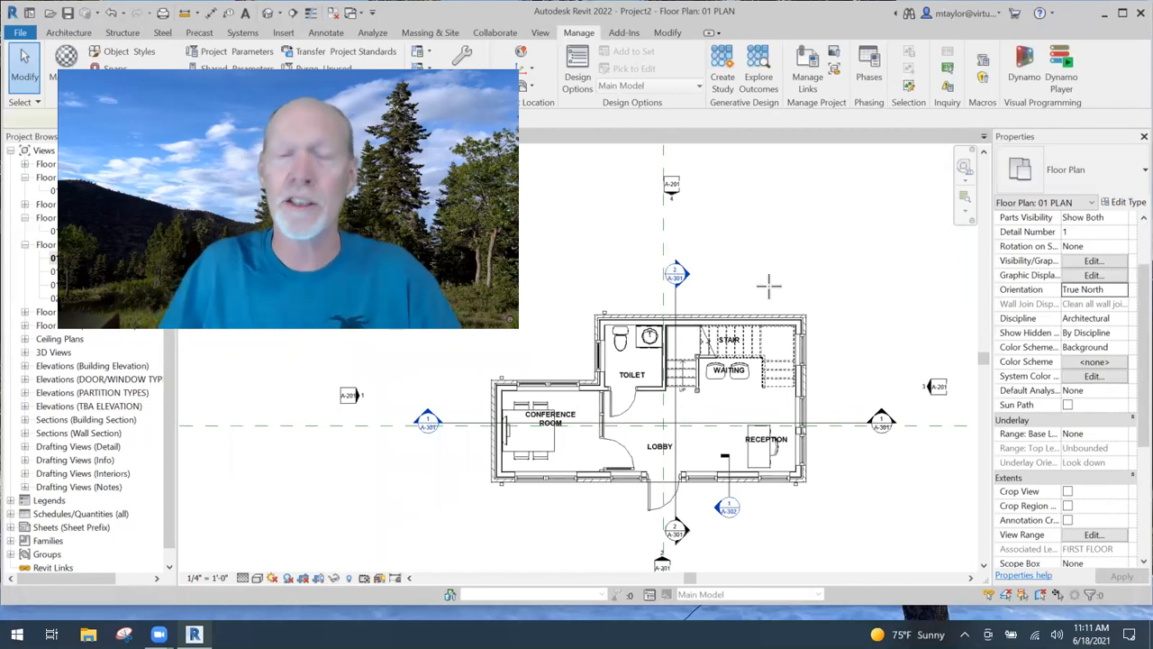
{"action": "key", "text": "d"}
{"action": "key", "text": "l"}
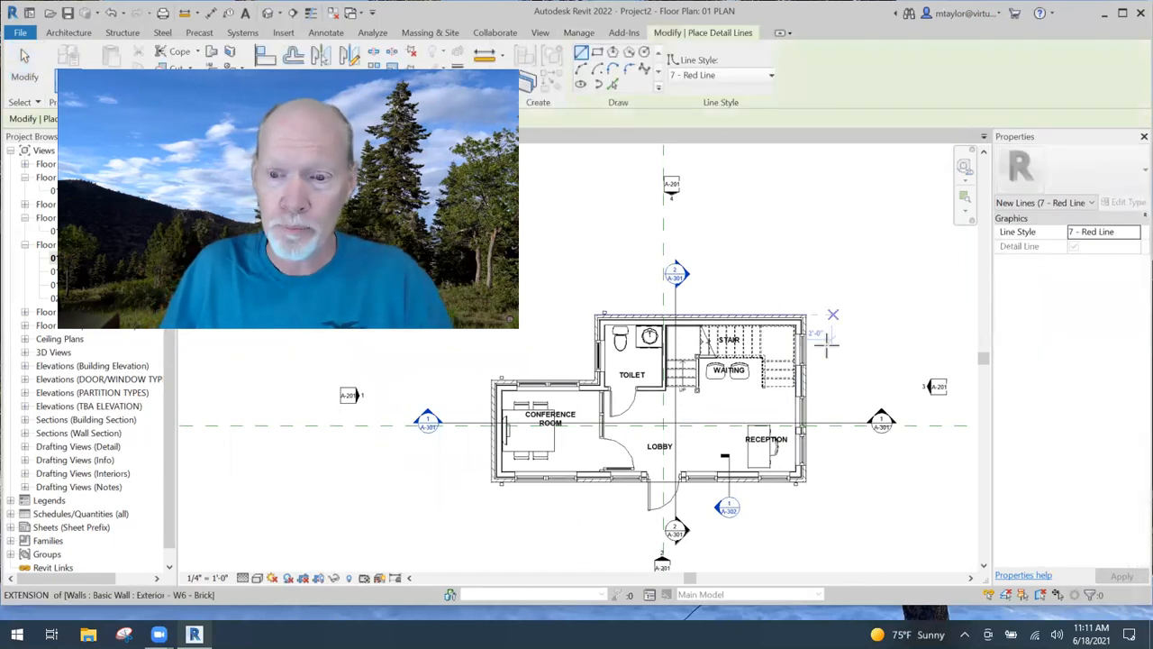
{"action": "middle_click_drag", "start_coordinate": [819, 262], "coordinate": [702, 258]}
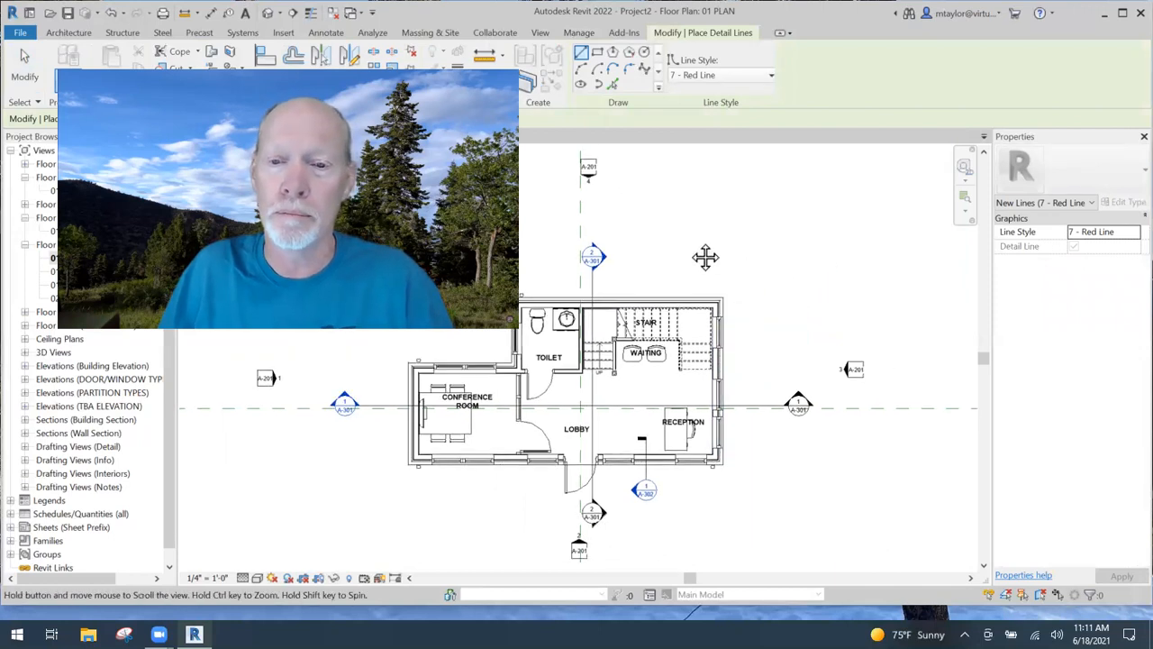
{"action": "left_click", "coordinate": [728, 336]}
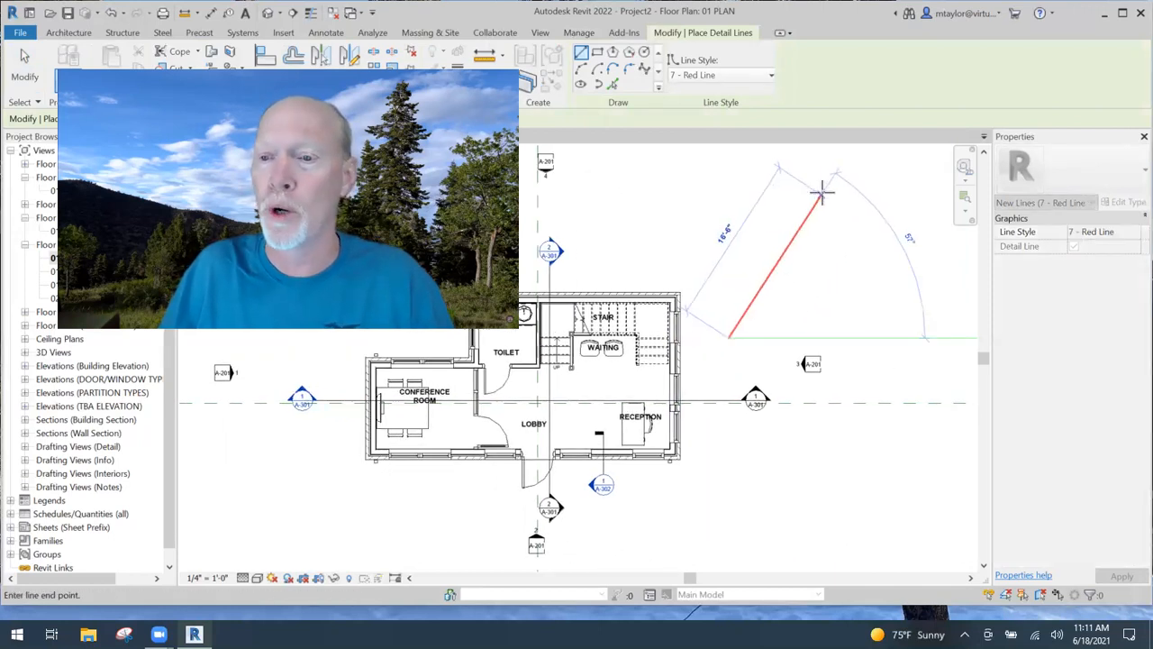
{"action": "left_click", "coordinate": [813, 186]}
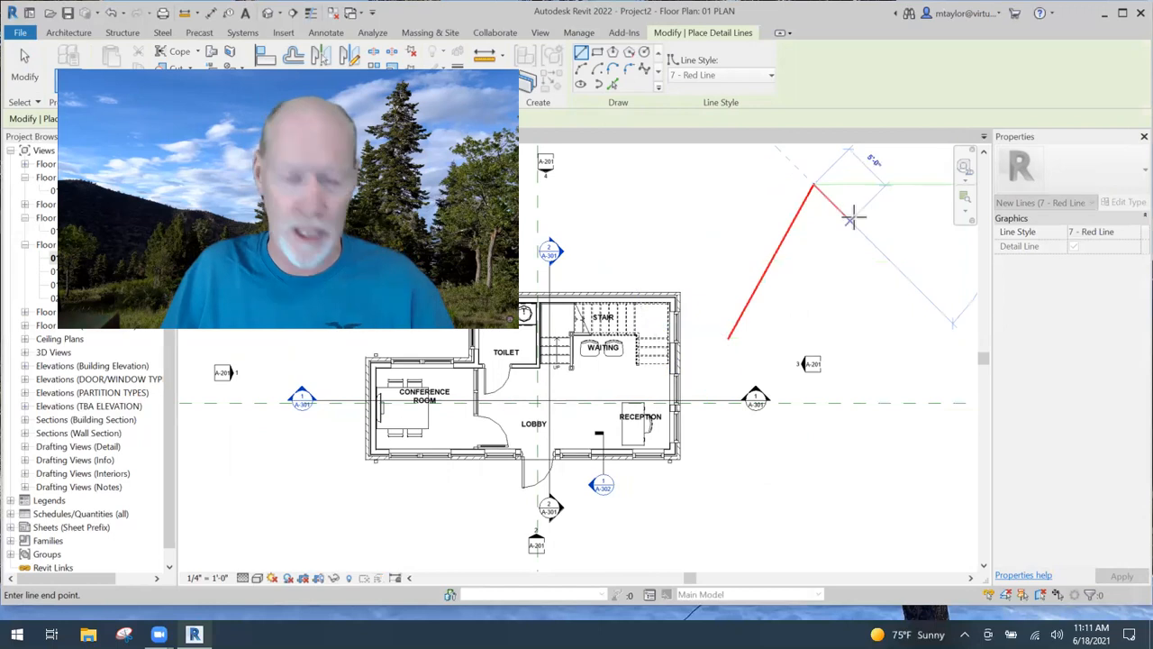
{"action": "key", "text": "Escape"}
{"action": "key", "text": "Escape"}
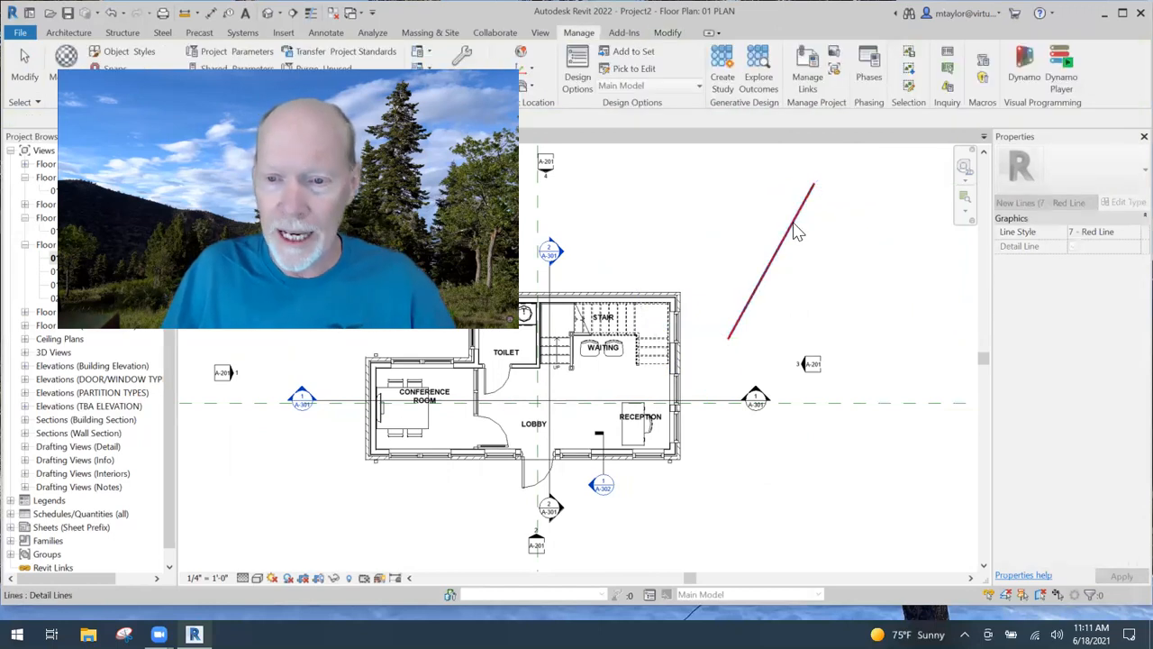
{"action": "left_click", "coordinate": [793, 232]}
{"action": "key", "text": "Delete"}
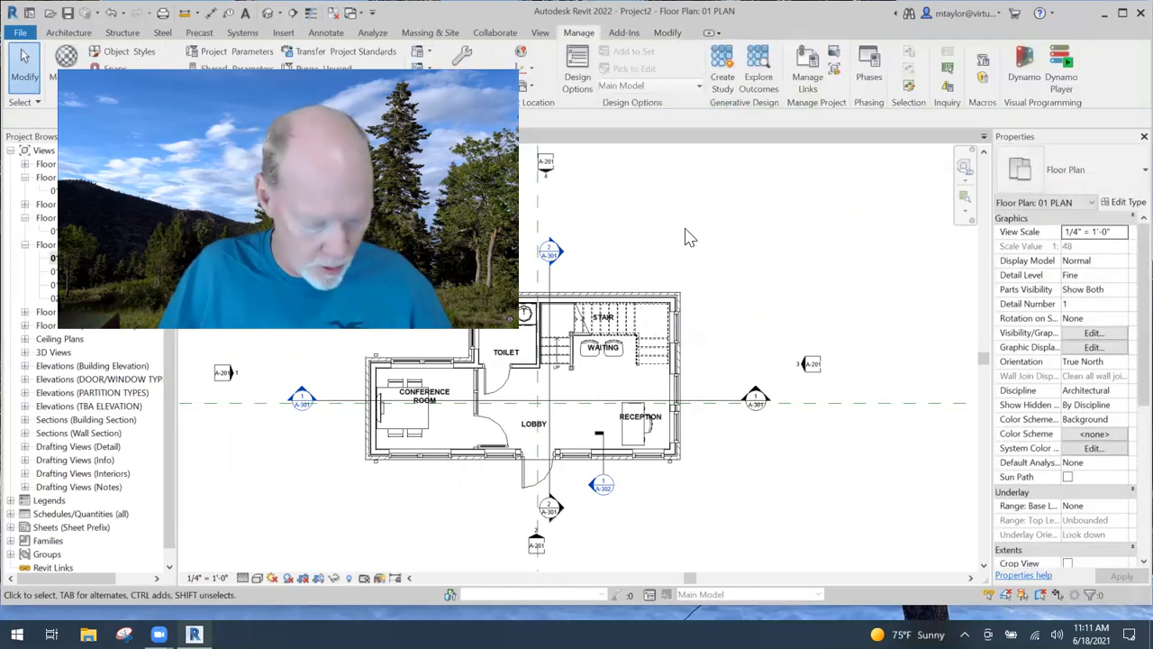
Draw an arrow with 7 - Red Line detail lines northeast of the building, its shaft at about 60° with a short arrowhead stroke.
{"action": "key", "text": "d"}
{"action": "key", "text": "l"}
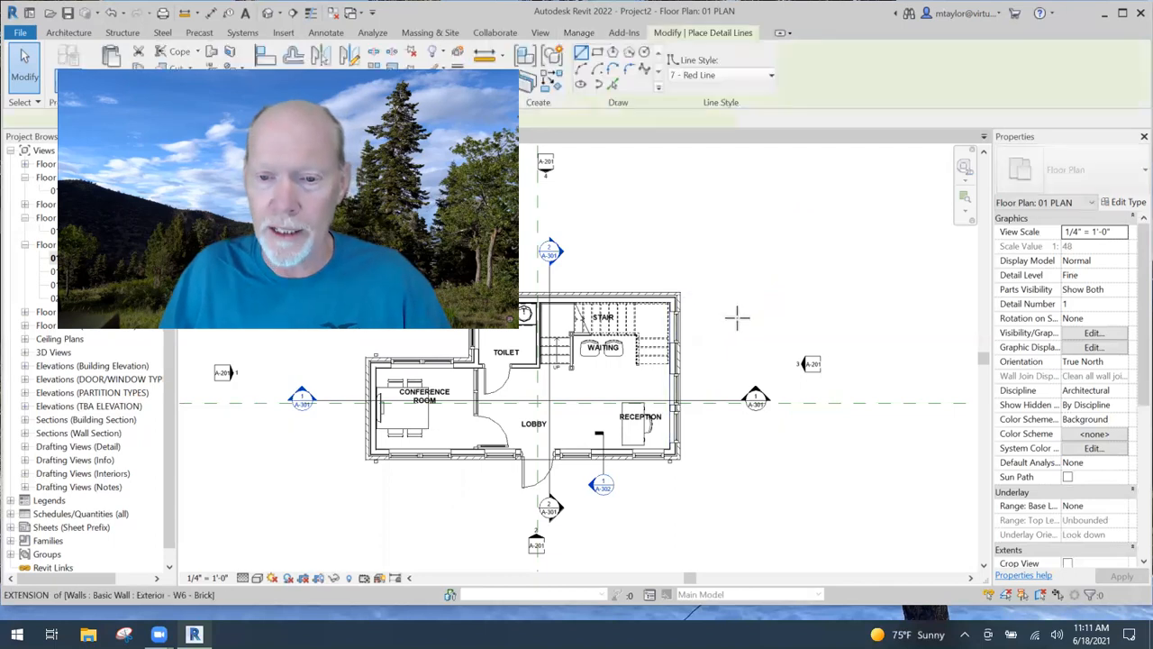
{"action": "left_click", "coordinate": [738, 315]}
{"action": "left_click", "coordinate": [814, 185]}
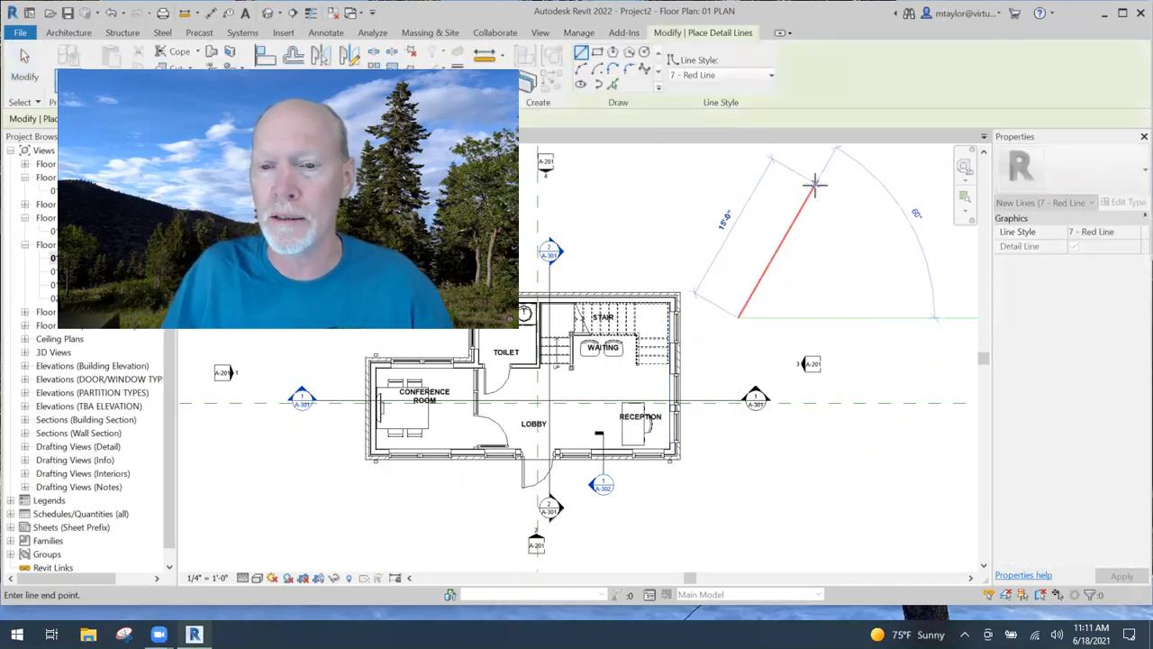
{"action": "scroll", "coordinate": [816, 185], "scroll_direction": "up", "scroll_amount": 2}
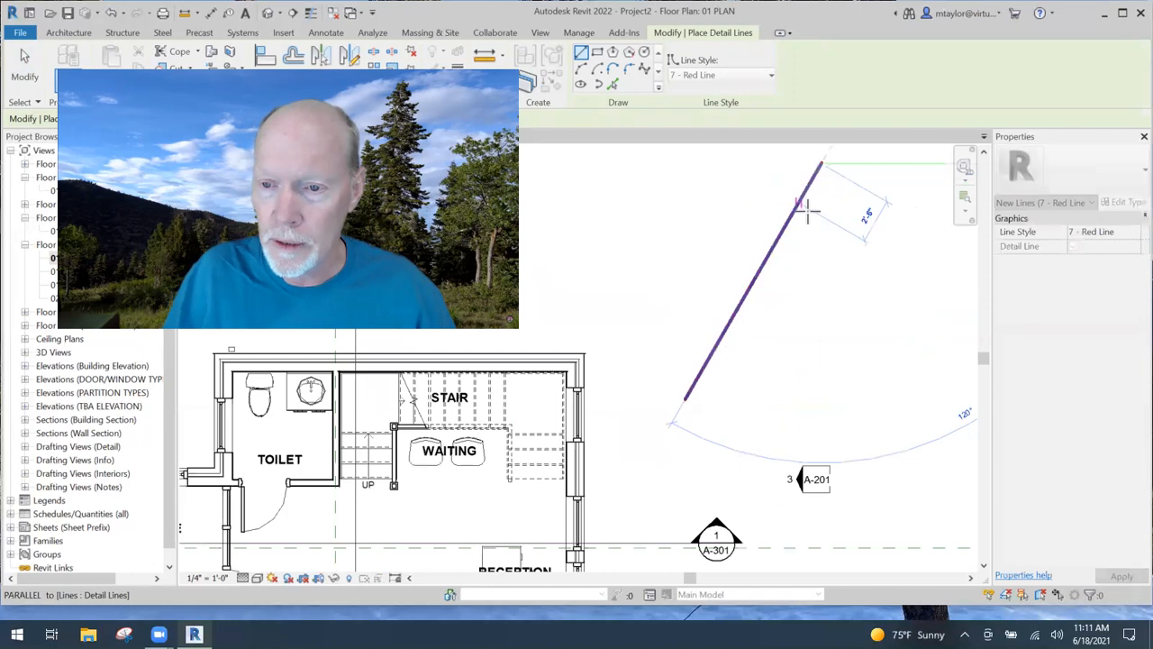
{"action": "key", "text": "Escape"}
{"action": "scroll", "coordinate": [807, 257], "scroll_direction": "down", "scroll_amount": 3}
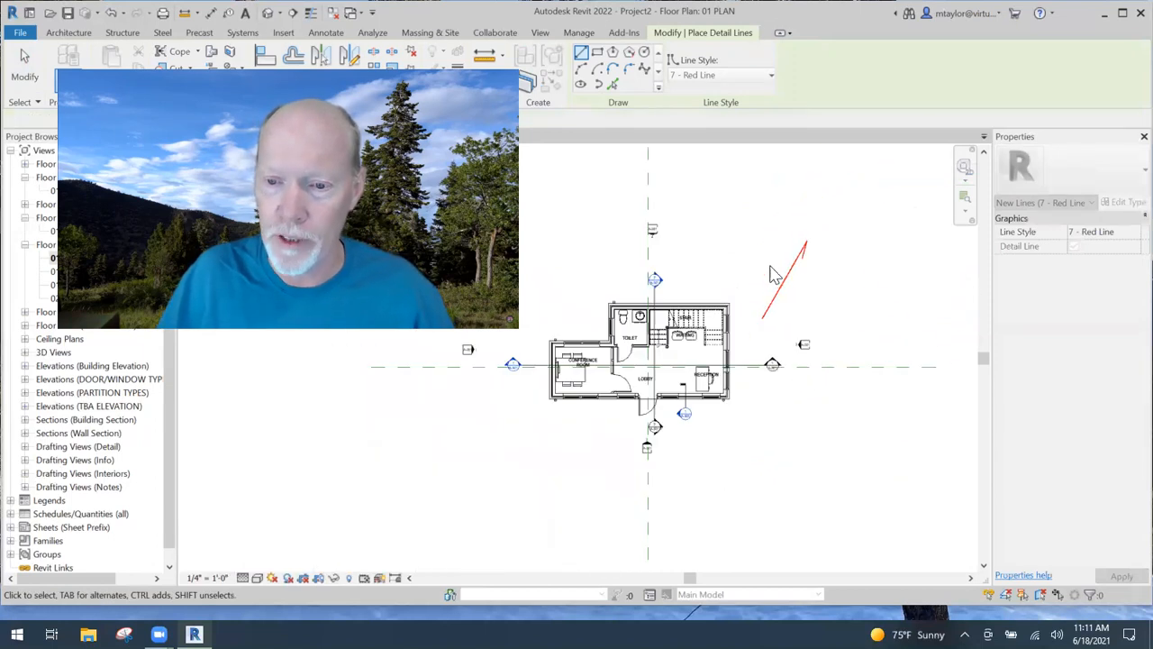
{"action": "key", "text": "Escape"}
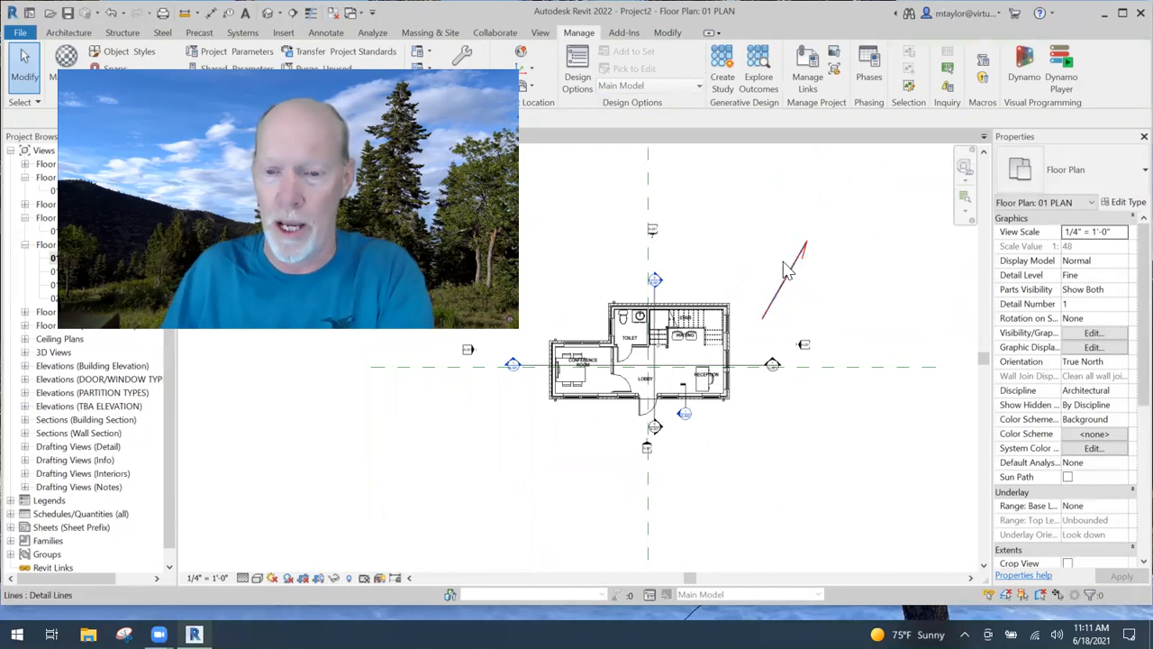
{"action": "key", "text": "d"}
{"action": "key", "text": "Escape"}
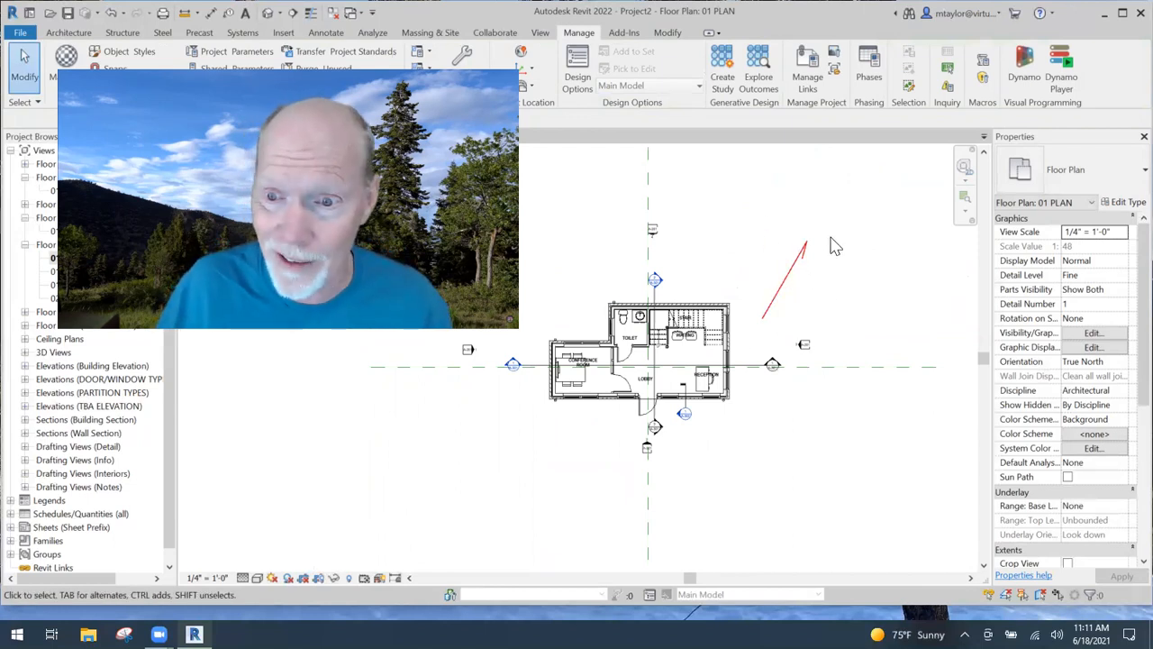
Tilt the red arrow's shaft to a shallower diagonal by moving its lower end away from the original point.
{"action": "left_click", "coordinate": [800, 251]}
{"action": "left_click_drag", "start_coordinate": [762, 319], "coordinate": [733, 309]}
{"action": "left_click", "coordinate": [818, 325]}
{"action": "scroll", "coordinate": [792, 284], "scroll_direction": "up", "scroll_amount": 3}
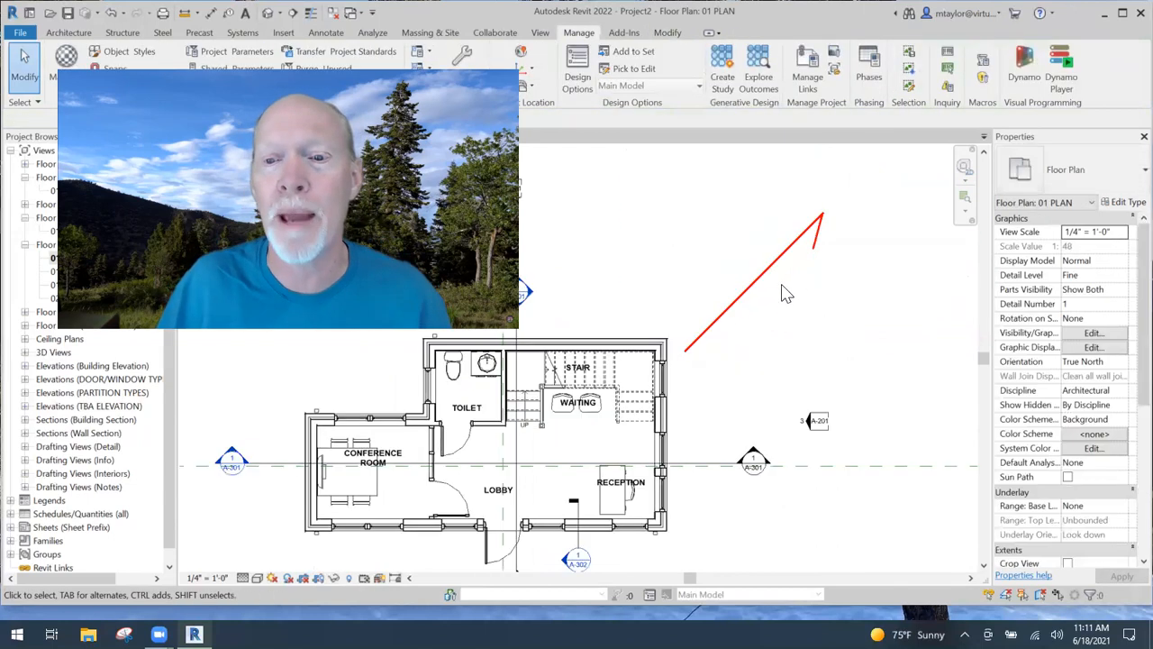
{"action": "scroll", "coordinate": [785, 293], "scroll_direction": "down", "scroll_amount": 2}
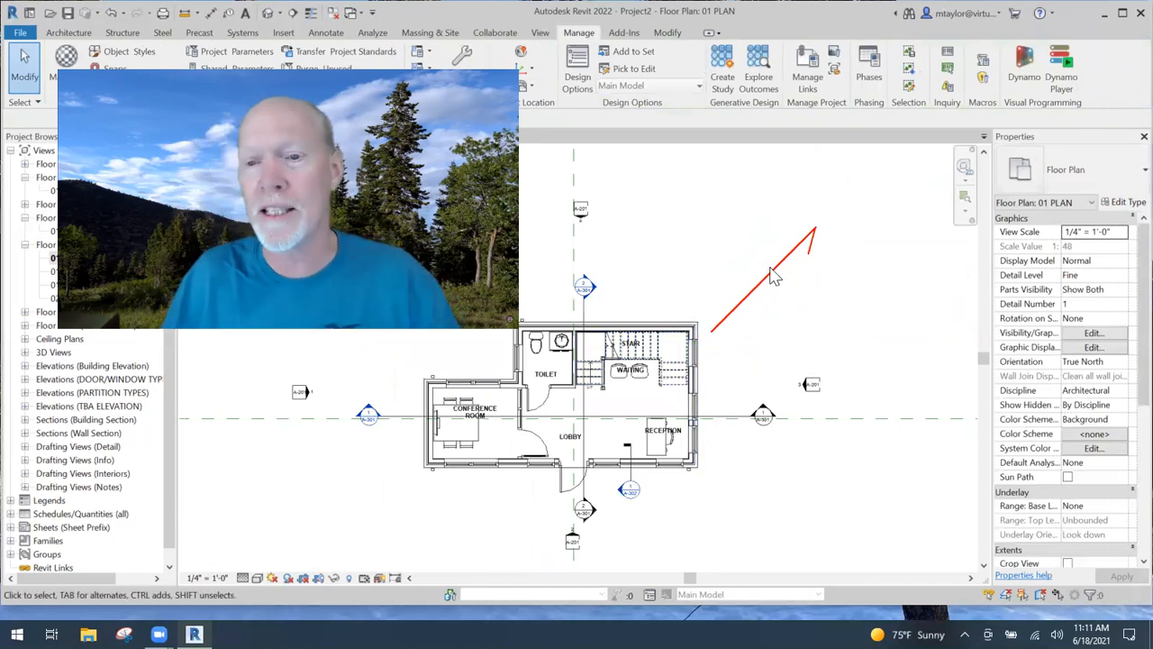
{"action": "scroll", "coordinate": [761, 284], "scroll_direction": "down", "scroll_amount": 2}
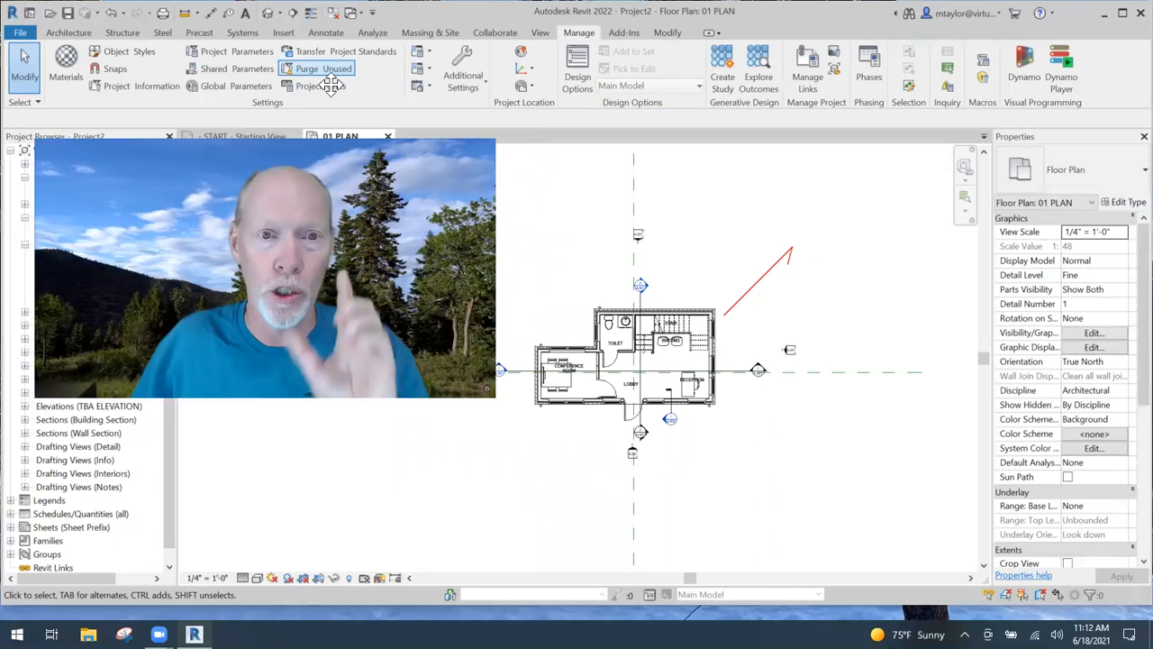
Set the plan view's orientation to Project North and try to start Rotate True North.
{"action": "left_click", "coordinate": [528, 90]}
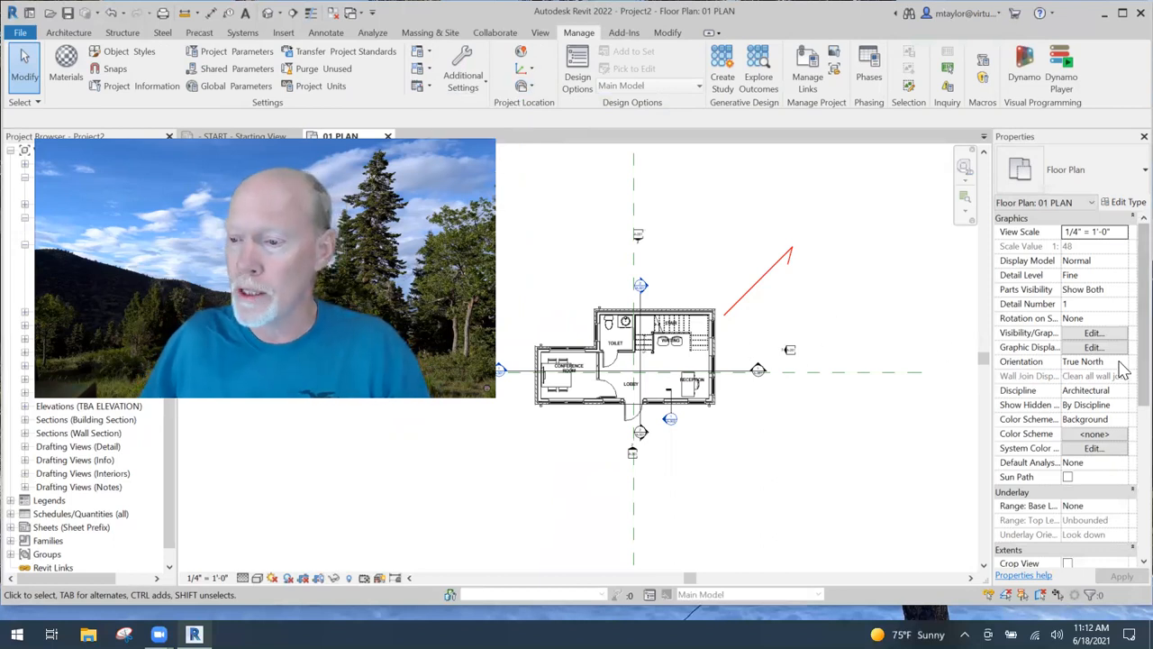
{"action": "left_click", "coordinate": [1122, 361]}
{"action": "left_click", "coordinate": [1087, 376]}
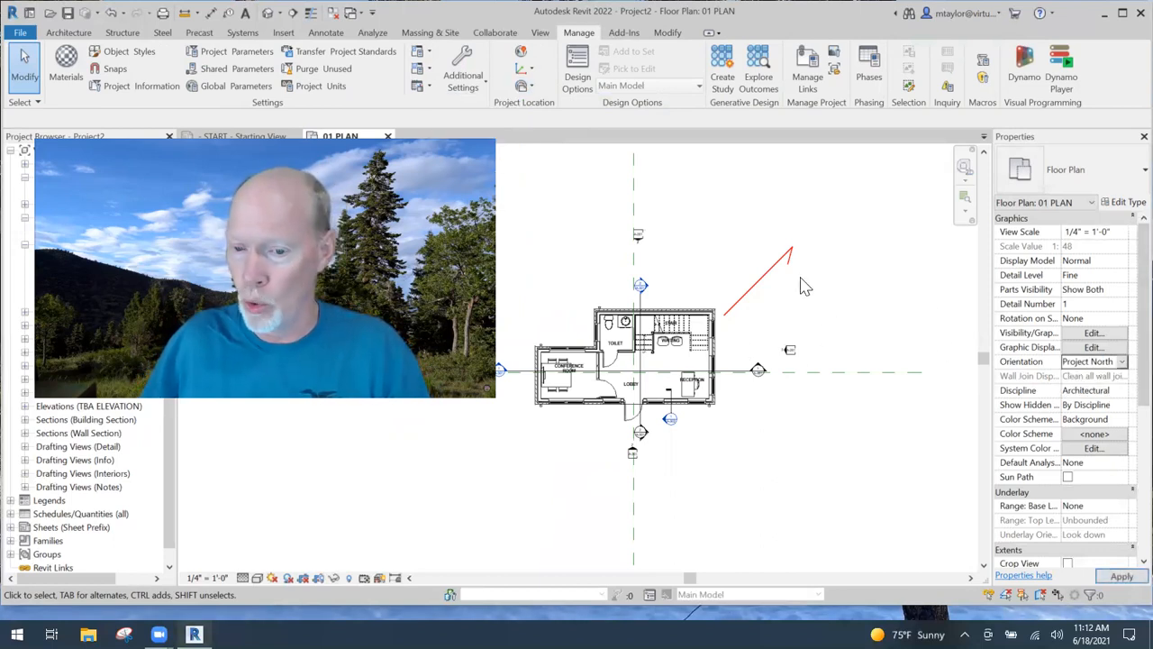
{"action": "left_click", "coordinate": [529, 87]}
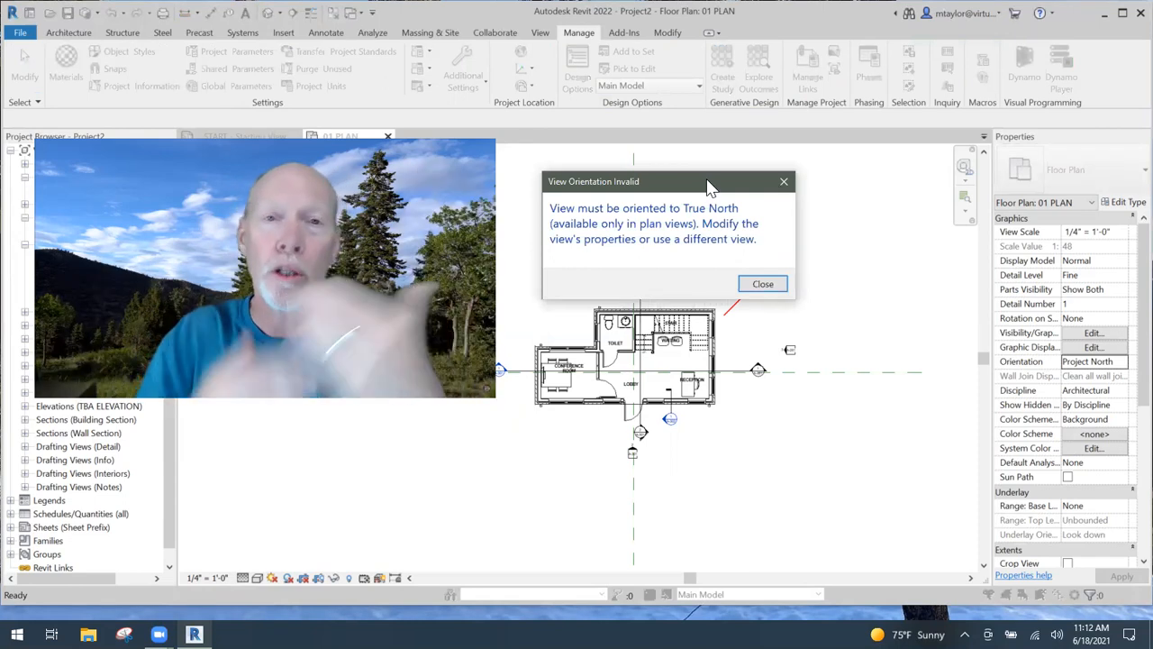
Dismiss the invalid view orientation warning and set the 01 PLAN view's orientation to True North.
{"action": "left_click", "coordinate": [786, 184]}
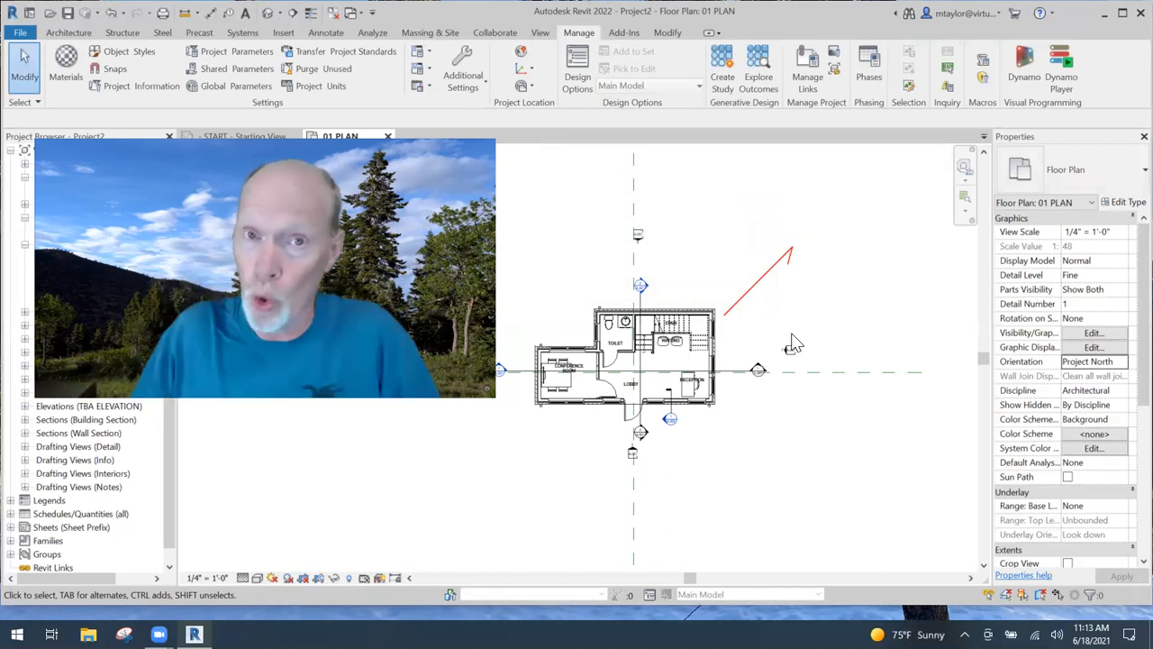
{"action": "left_click", "coordinate": [1120, 363]}
{"action": "left_click", "coordinate": [1085, 389]}
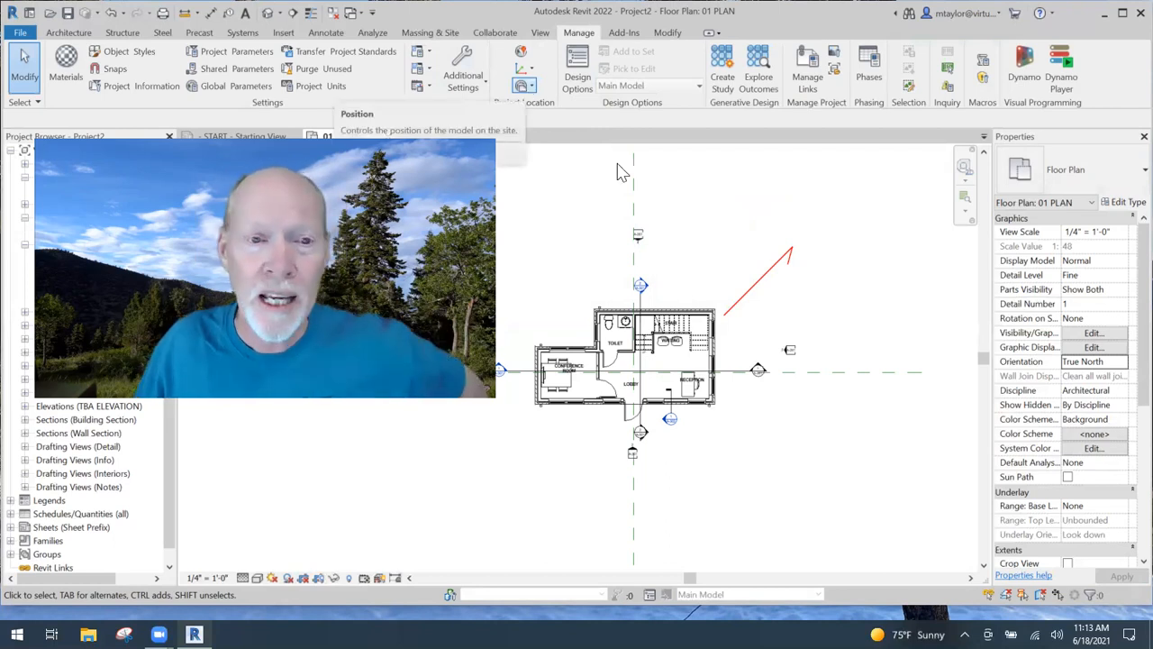
Rotate True North about the red arrow's lower end, from the arrow shaft's direction to straight up.
{"action": "left_click", "coordinate": [526, 88]}
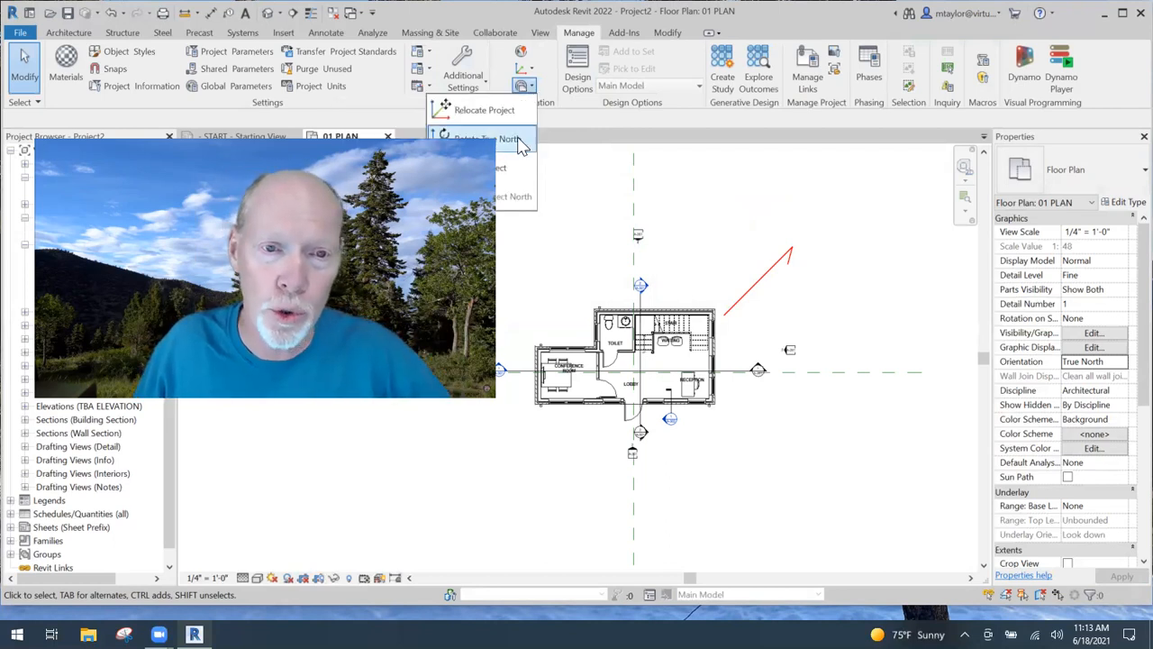
{"action": "left_click", "coordinate": [504, 138]}
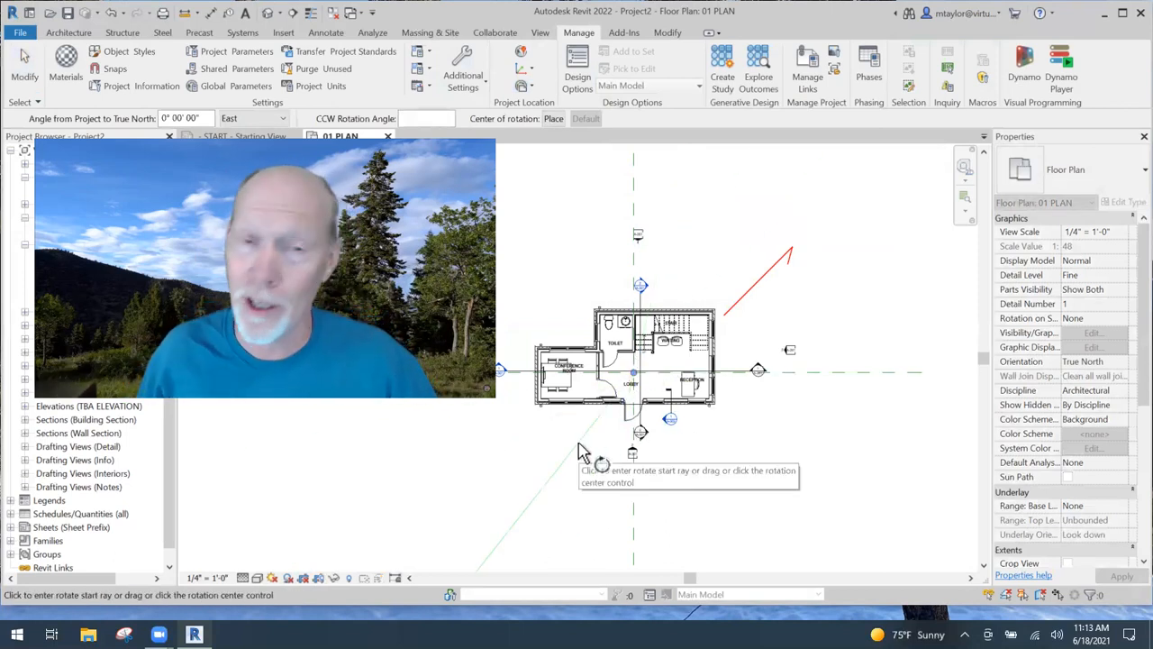
{"action": "left_click", "coordinate": [518, 121]}
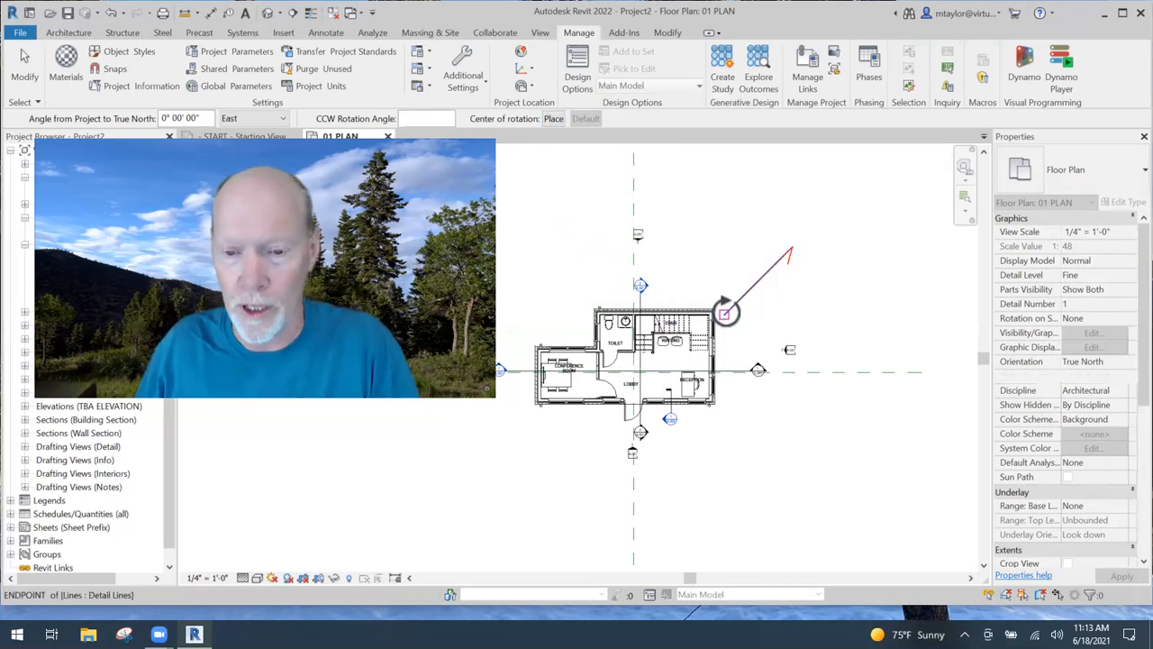
{"action": "left_click", "coordinate": [725, 312]}
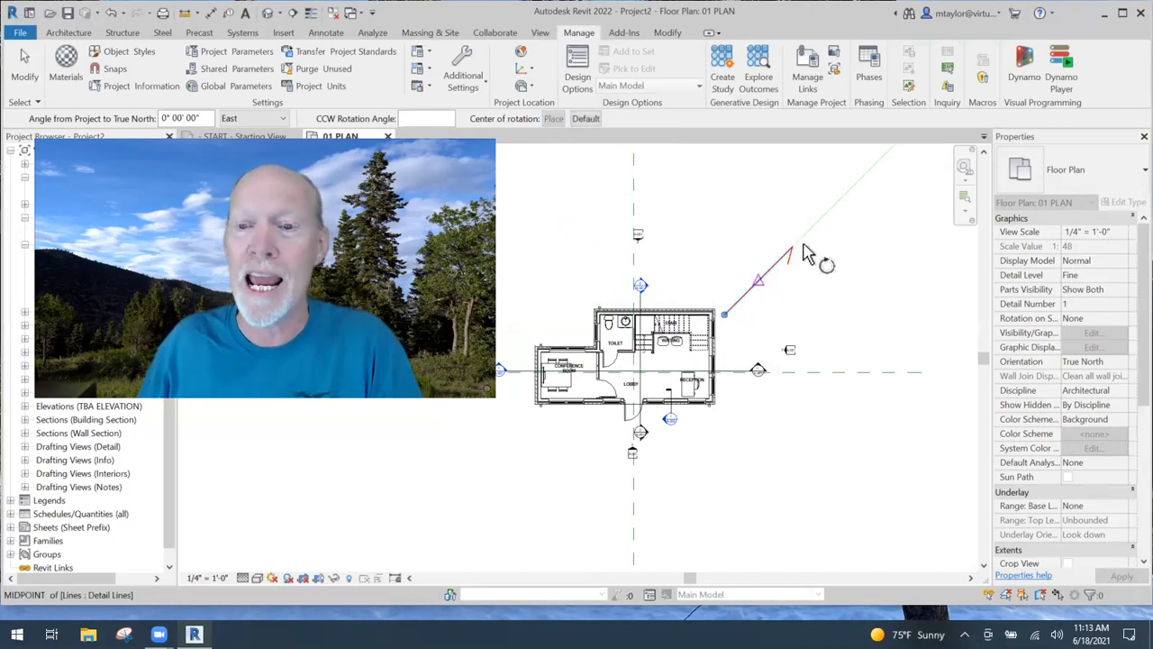
{"action": "scroll", "coordinate": [786, 286], "scroll_direction": "up", "scroll_amount": 1}
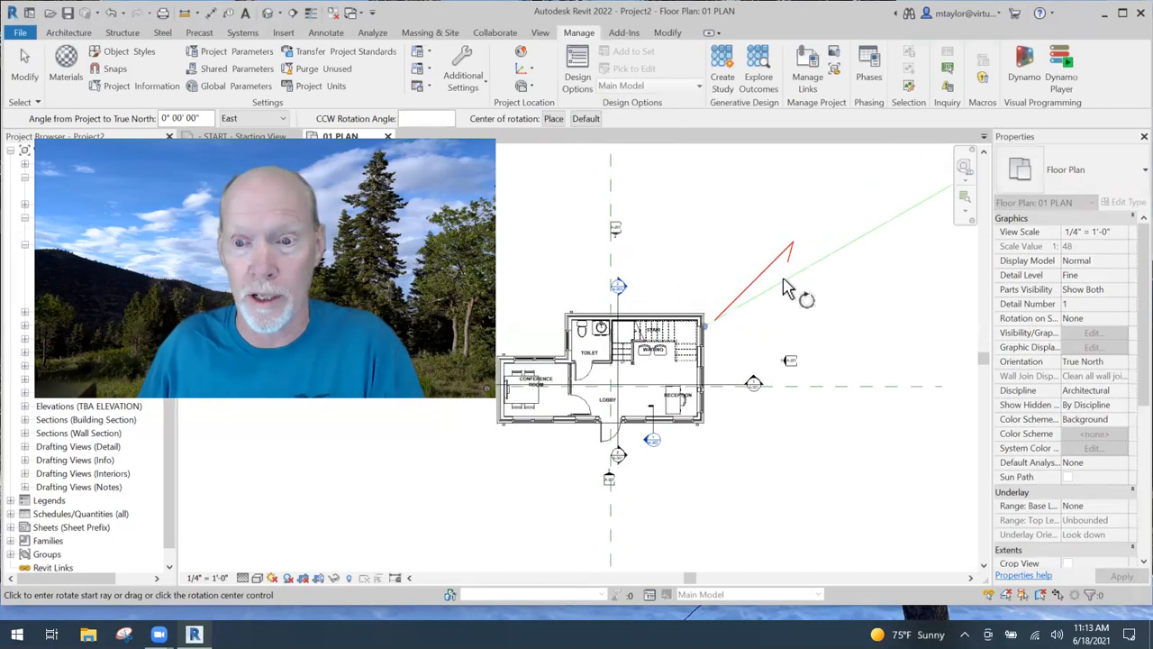
{"action": "scroll", "coordinate": [784, 281], "scroll_direction": "up", "scroll_amount": 3}
{"action": "scroll", "coordinate": [757, 315], "scroll_direction": "down", "scroll_amount": 4}
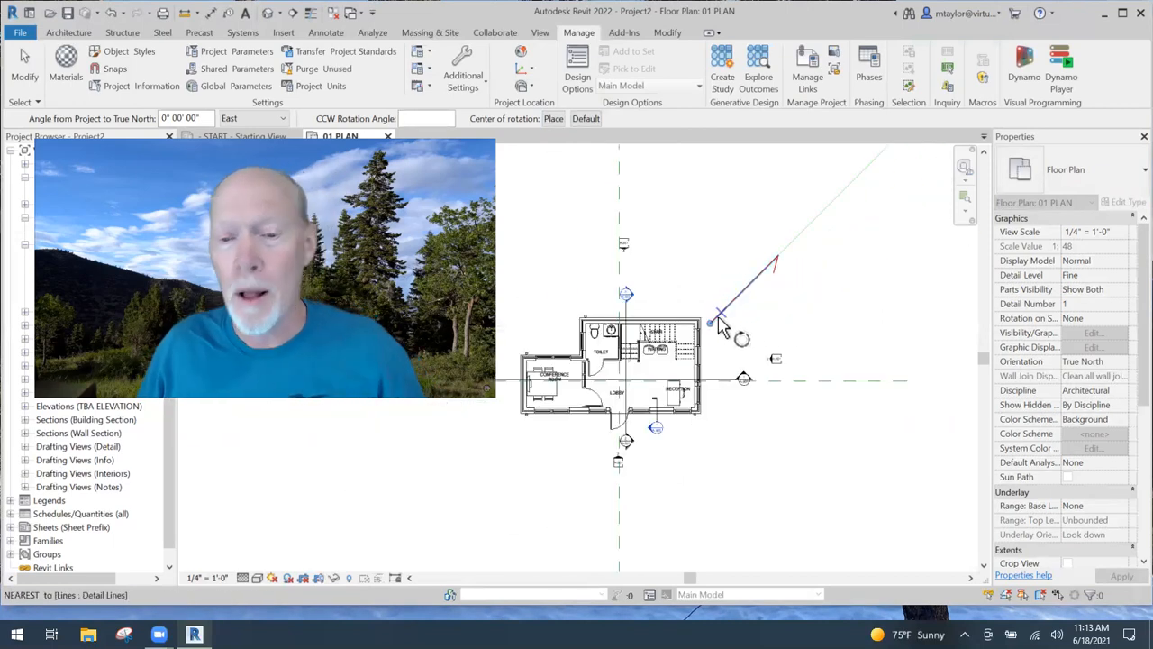
{"action": "left_click", "coordinate": [777, 258]}
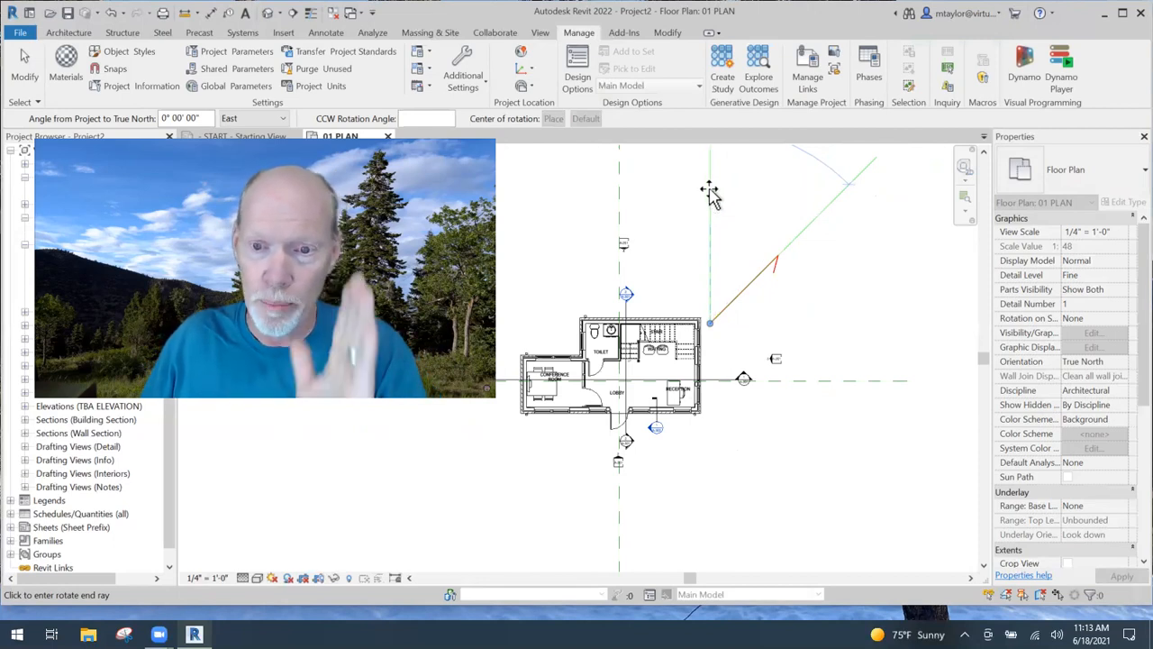
{"action": "left_click", "coordinate": [710, 190]}
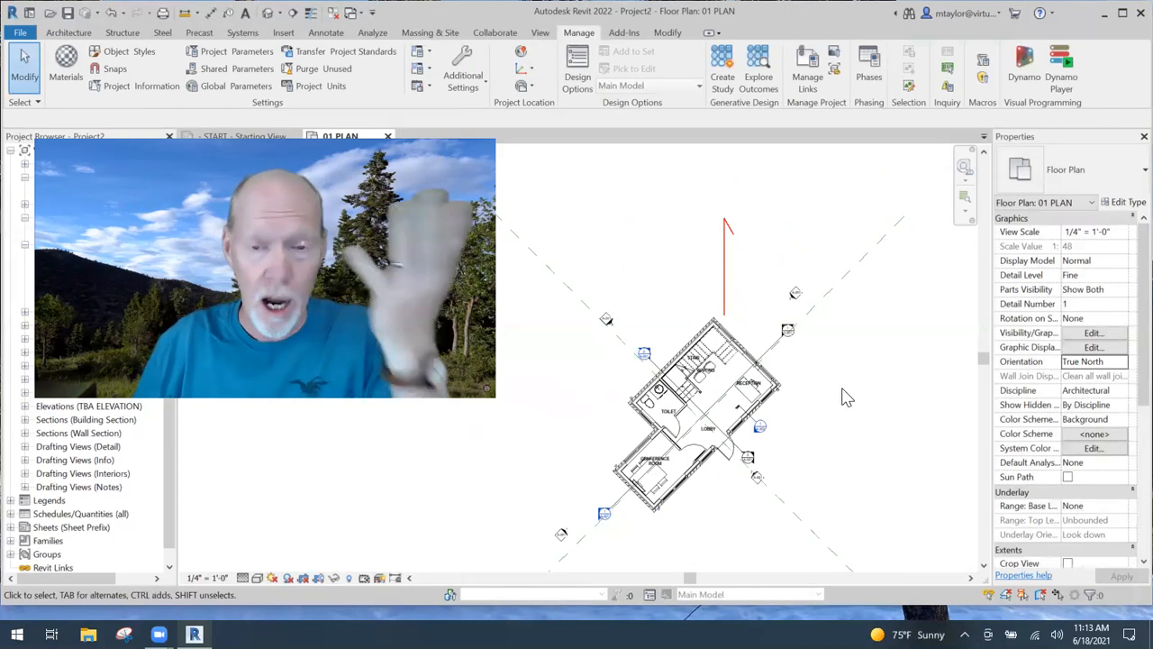
{"action": "middle_click_drag", "start_coordinate": [870, 398], "coordinate": [748, 337]}
{"action": "scroll", "coordinate": [821, 345], "scroll_direction": "down", "scroll_amount": 2}
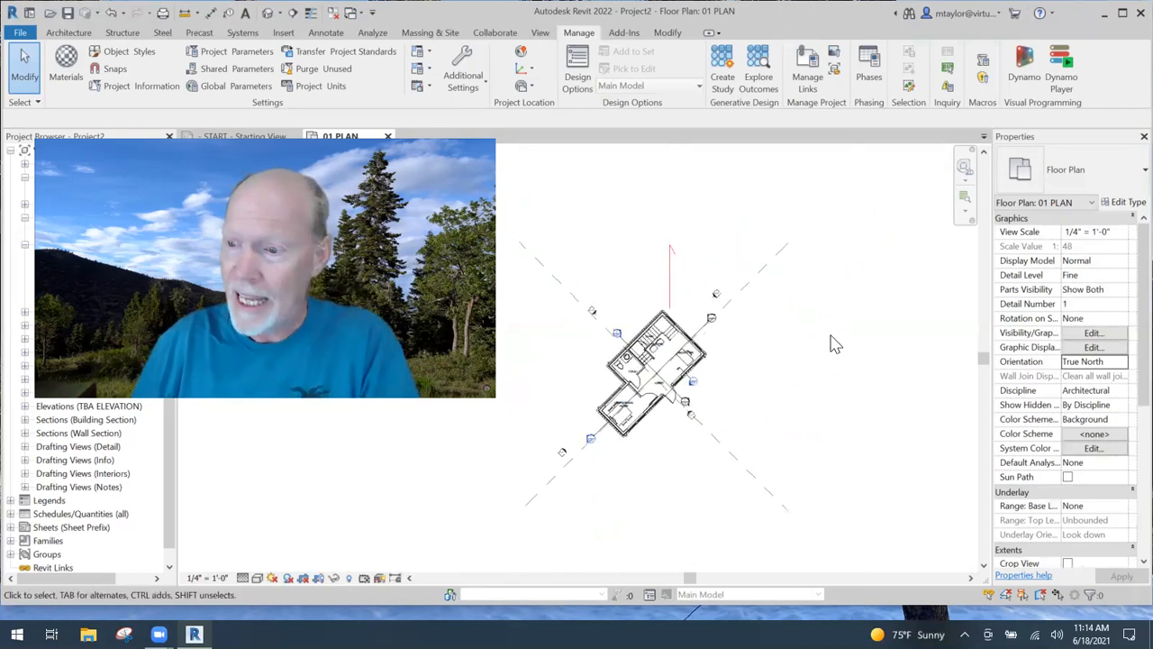
Toggle the plan view's orientation between Project North and True North to compare them, finishing on Project North.
{"action": "left_click", "coordinate": [1121, 364]}
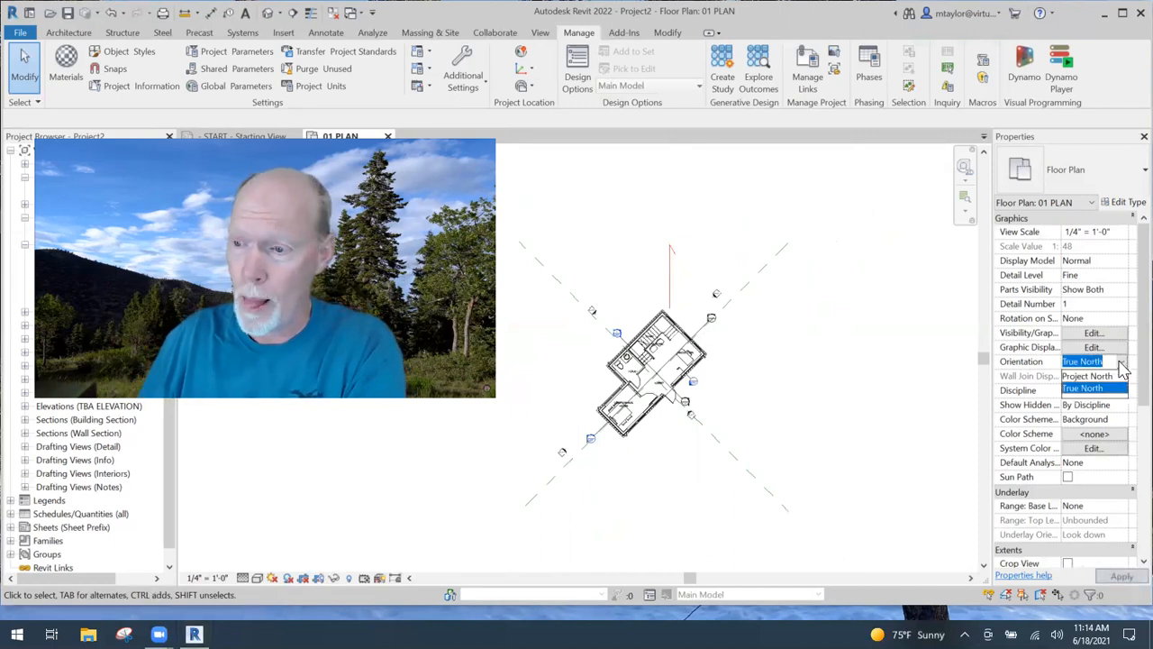
{"action": "left_click", "coordinate": [1094, 375]}
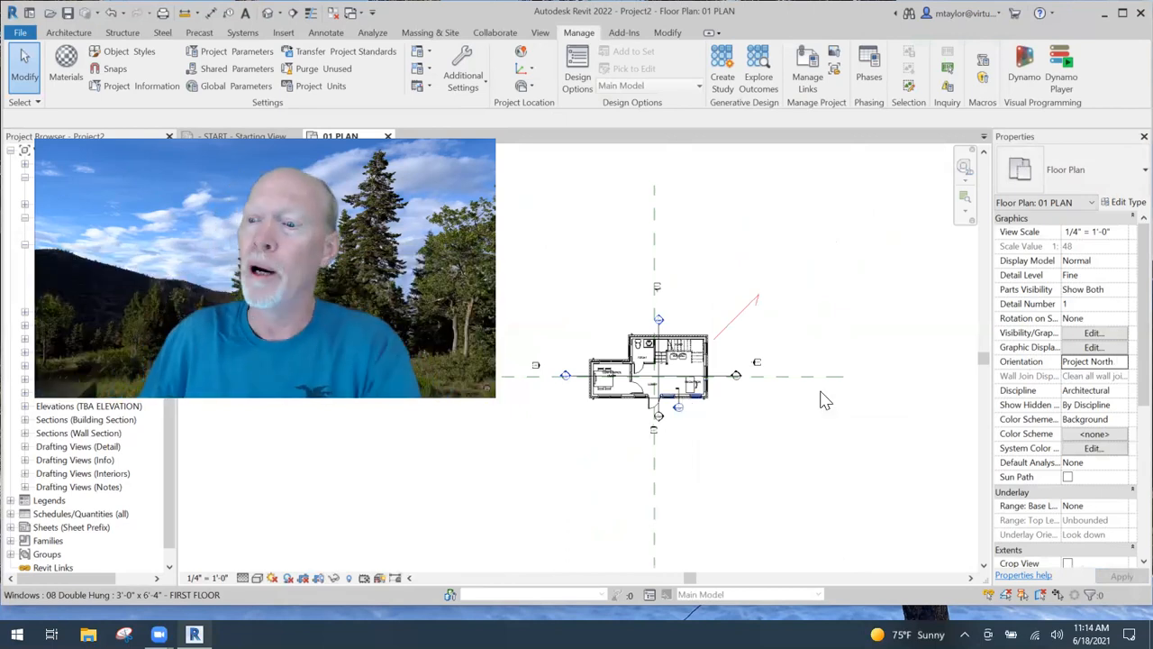
{"action": "left_click", "coordinate": [1121, 361]}
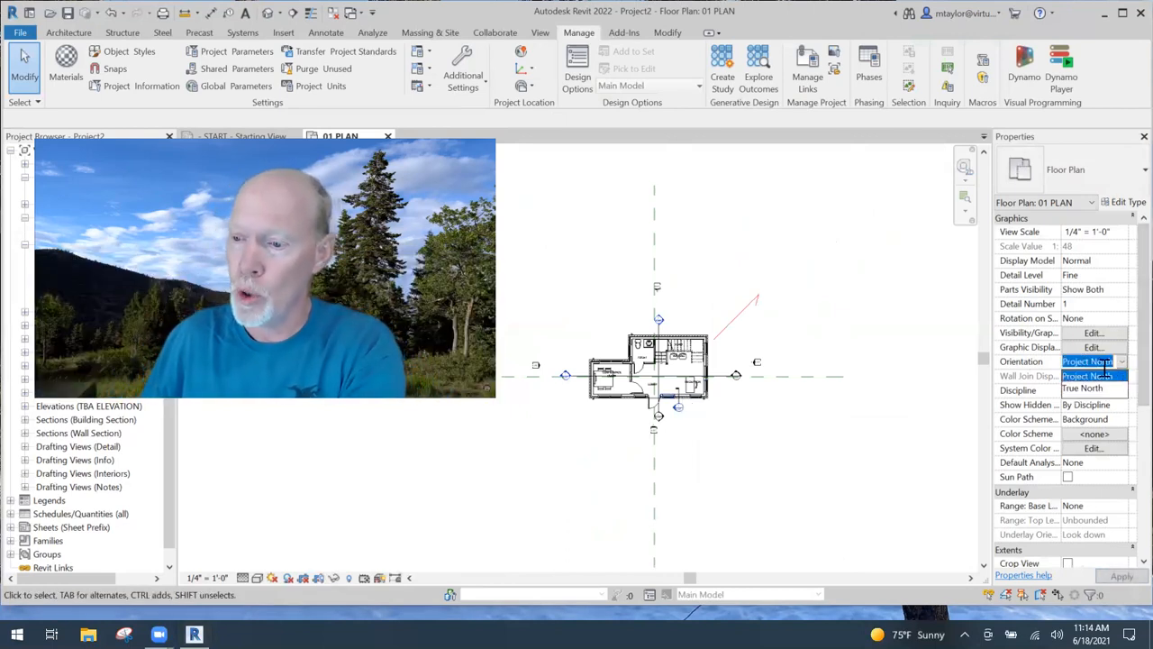
{"action": "left_click", "coordinate": [1086, 388]}
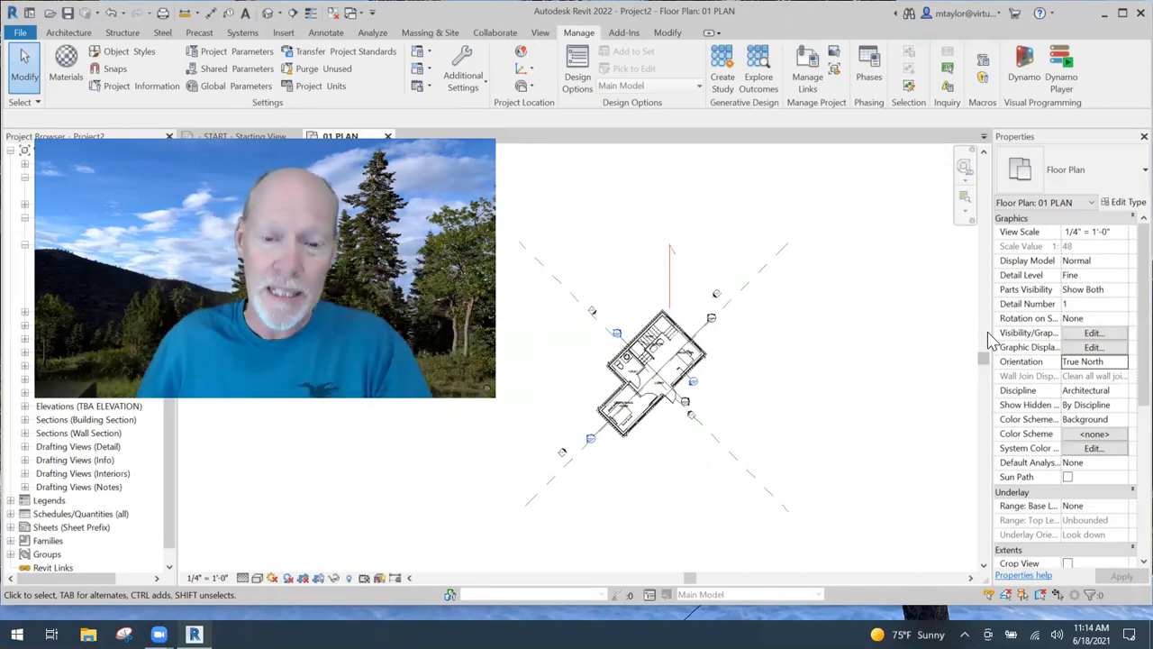
{"action": "left_click", "coordinate": [1121, 363]}
{"action": "left_click", "coordinate": [1087, 377]}
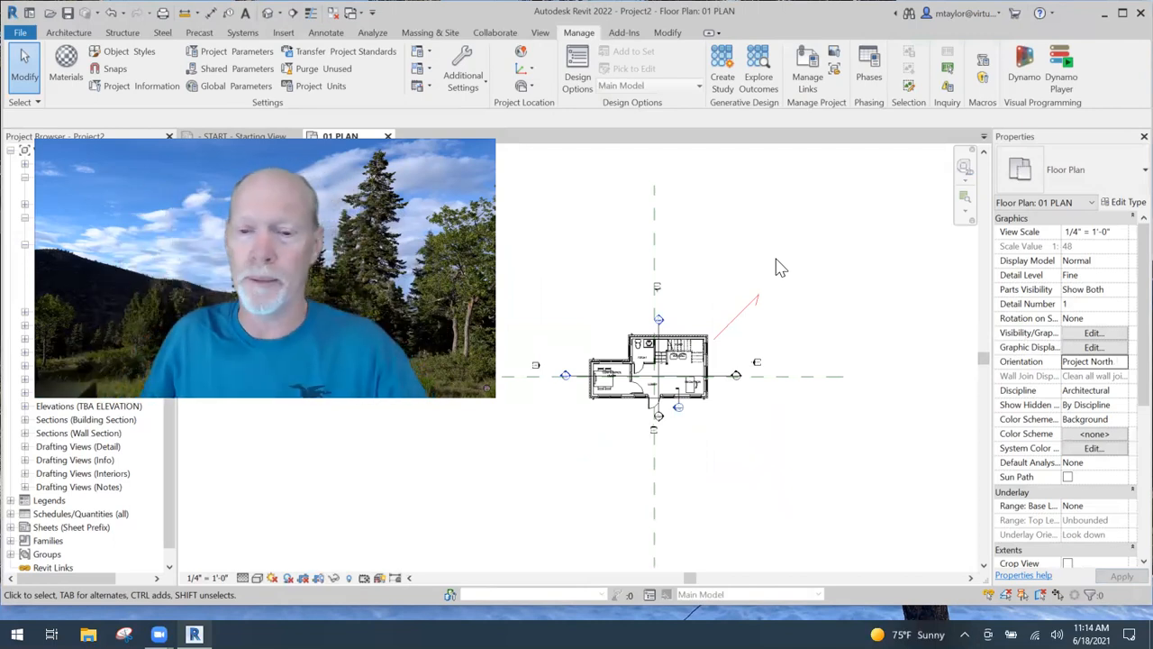
{"action": "left_click_drag", "start_coordinate": [814, 277], "coordinate": [748, 322]}
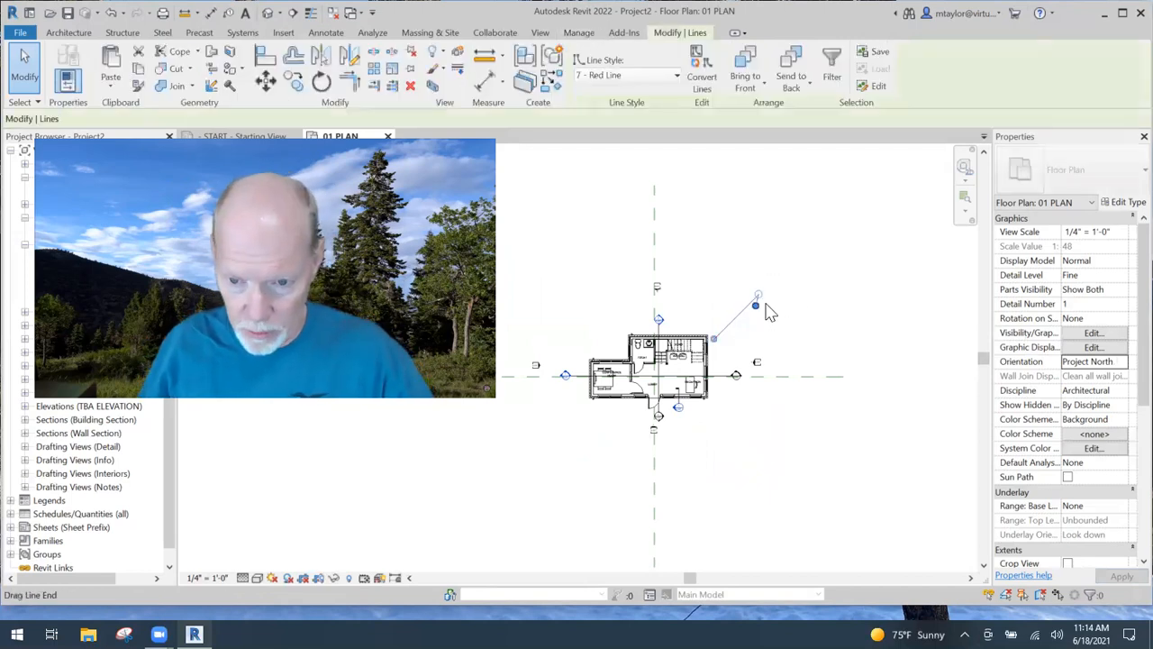
{"action": "key", "text": "Escape"}
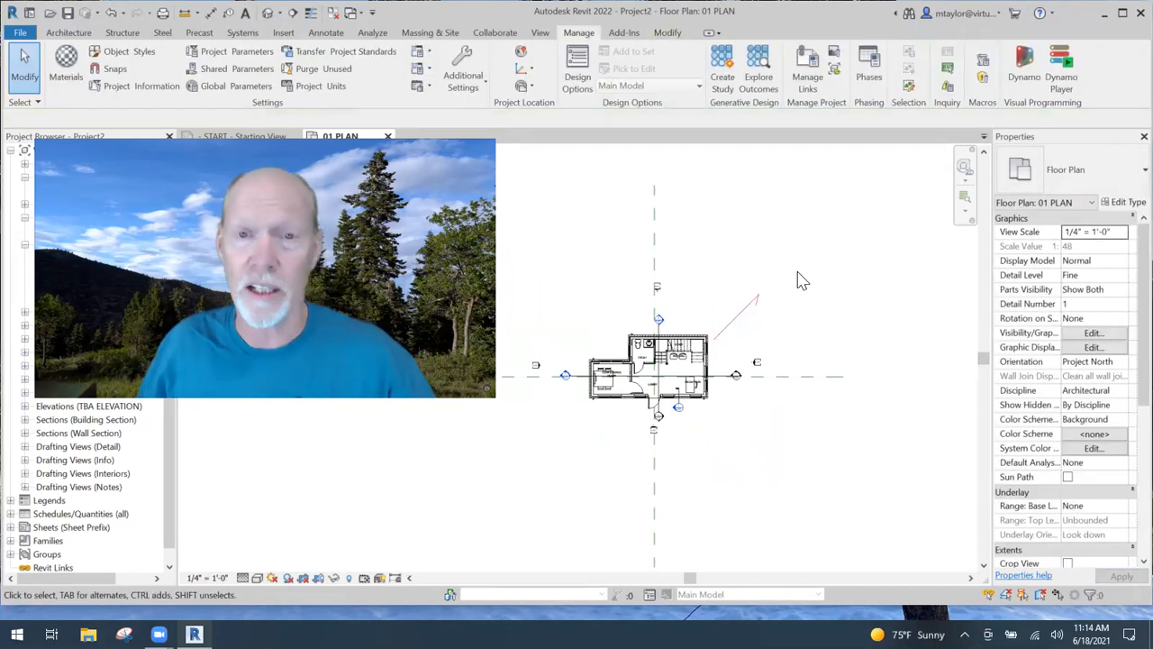
{"action": "middle_click_drag", "start_coordinate": [764, 277], "coordinate": [739, 254]}
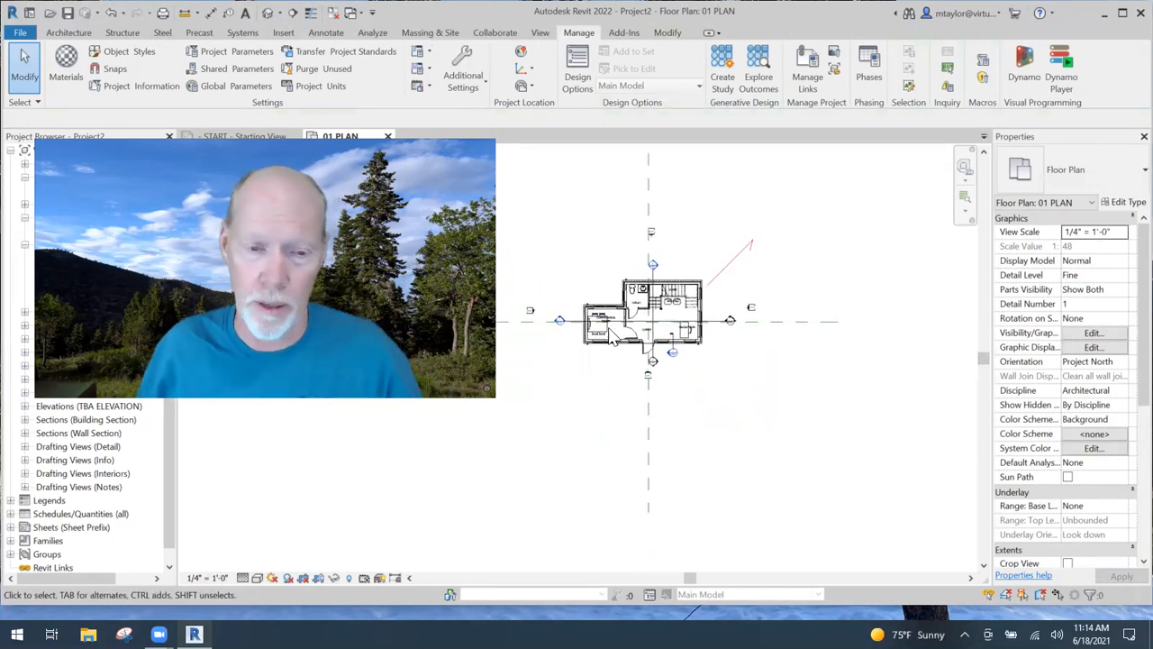
{"action": "scroll", "coordinate": [749, 403], "scroll_direction": "up", "scroll_amount": 2}
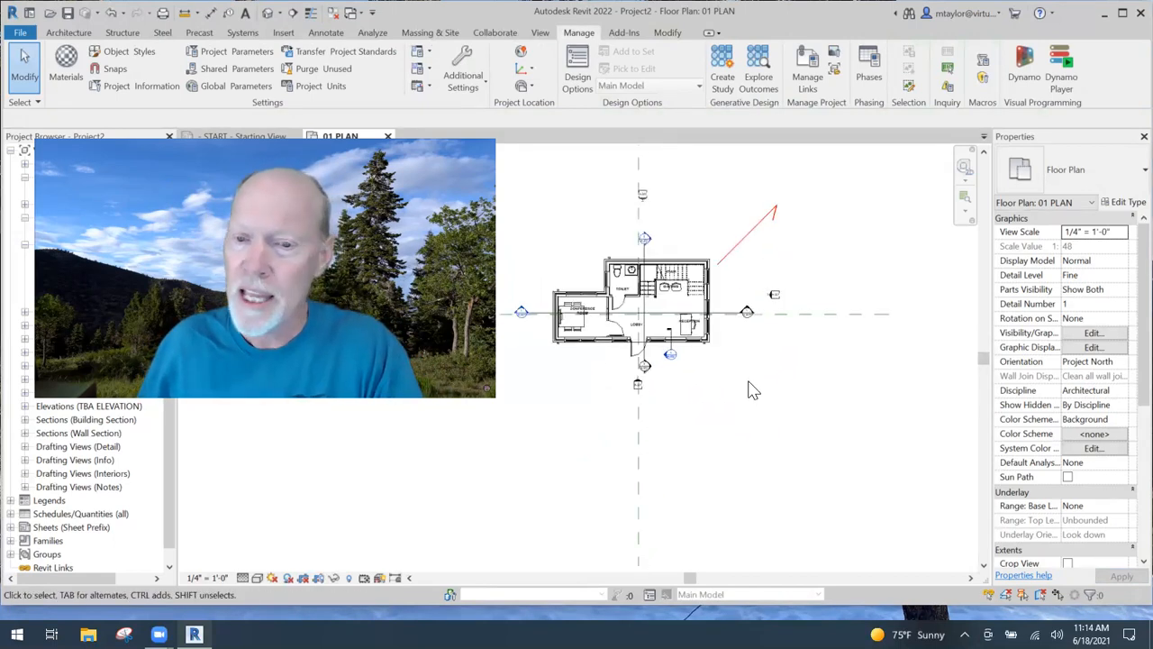
{"action": "middle_click_drag", "start_coordinate": [753, 389], "coordinate": [752, 435]}
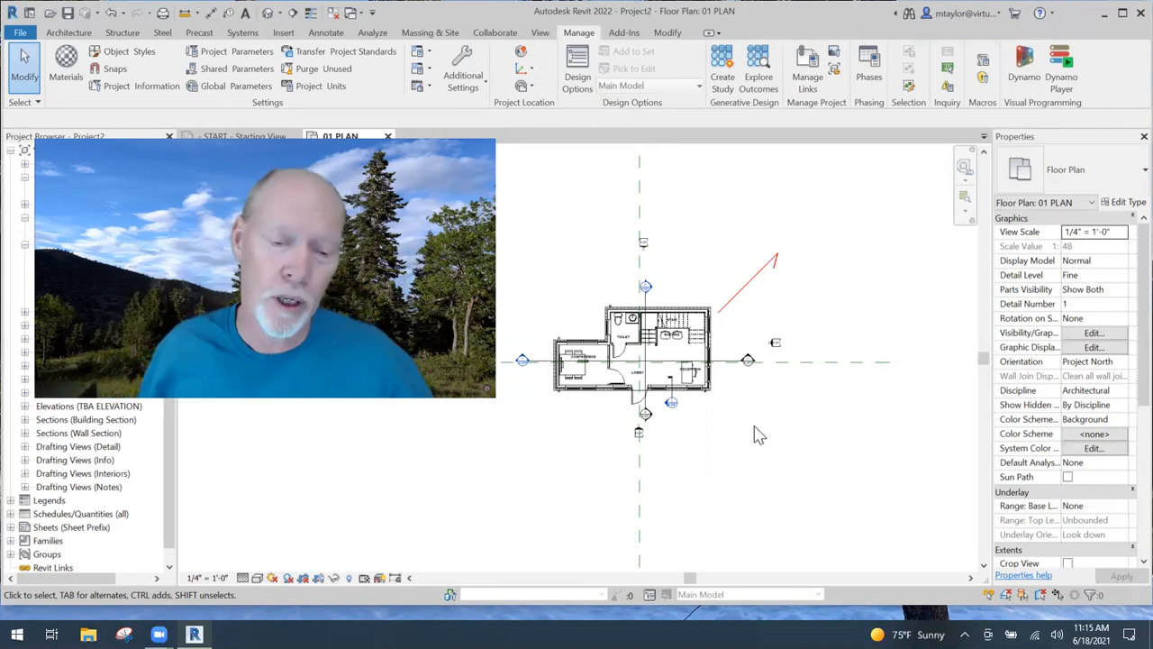
{"action": "scroll", "coordinate": [766, 455], "scroll_direction": "up", "scroll_amount": 3}
{"action": "scroll", "coordinate": [784, 470], "scroll_direction": "down", "scroll_amount": 2}
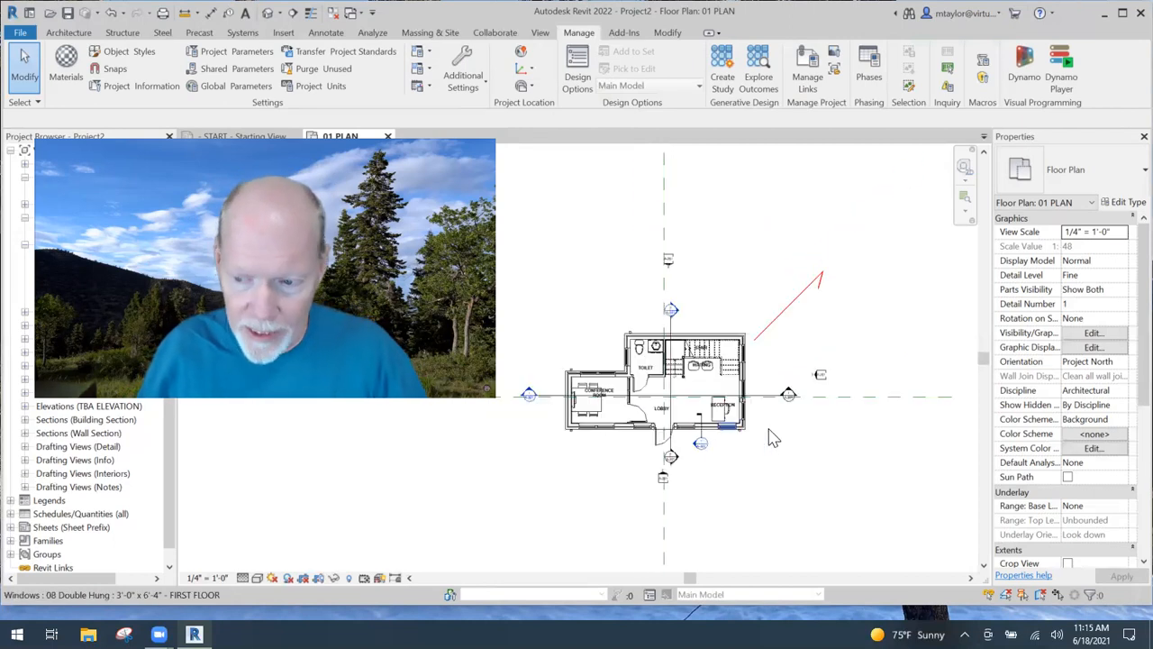
Turn on visibility of the Project Base Point under the Site category in the plan view's Visibility/Graphic Overrides.
{"action": "key", "text": "v"}
{"action": "key", "text": "g"}
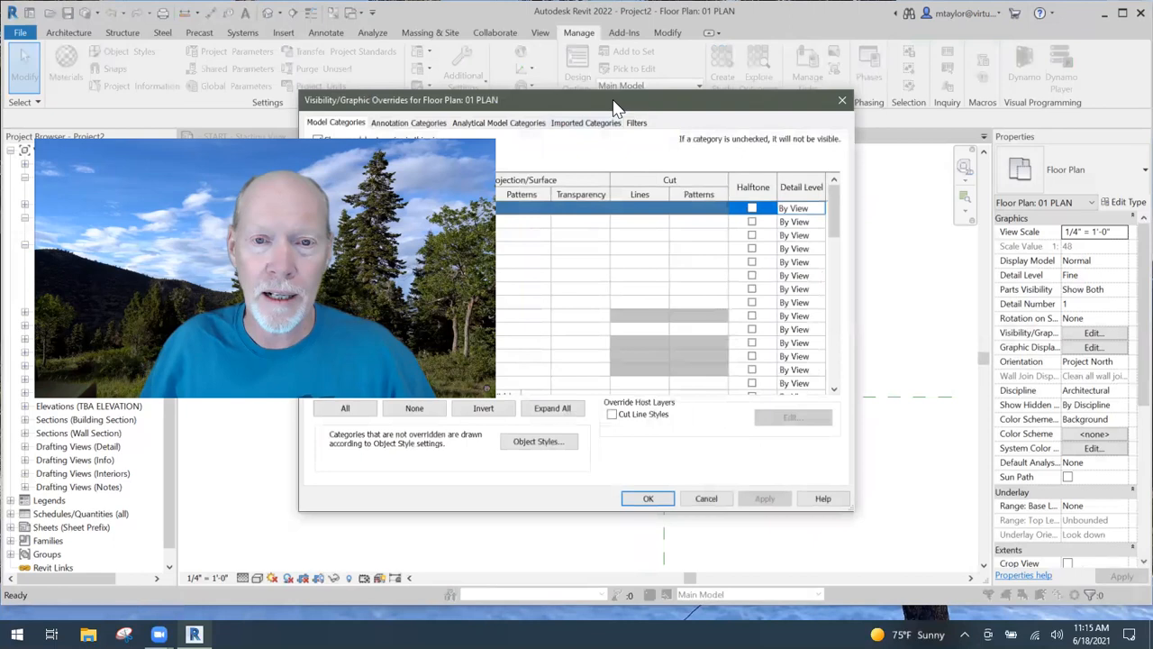
{"action": "scroll", "coordinate": [602, 335], "scroll_direction": "down", "scroll_amount": 5}
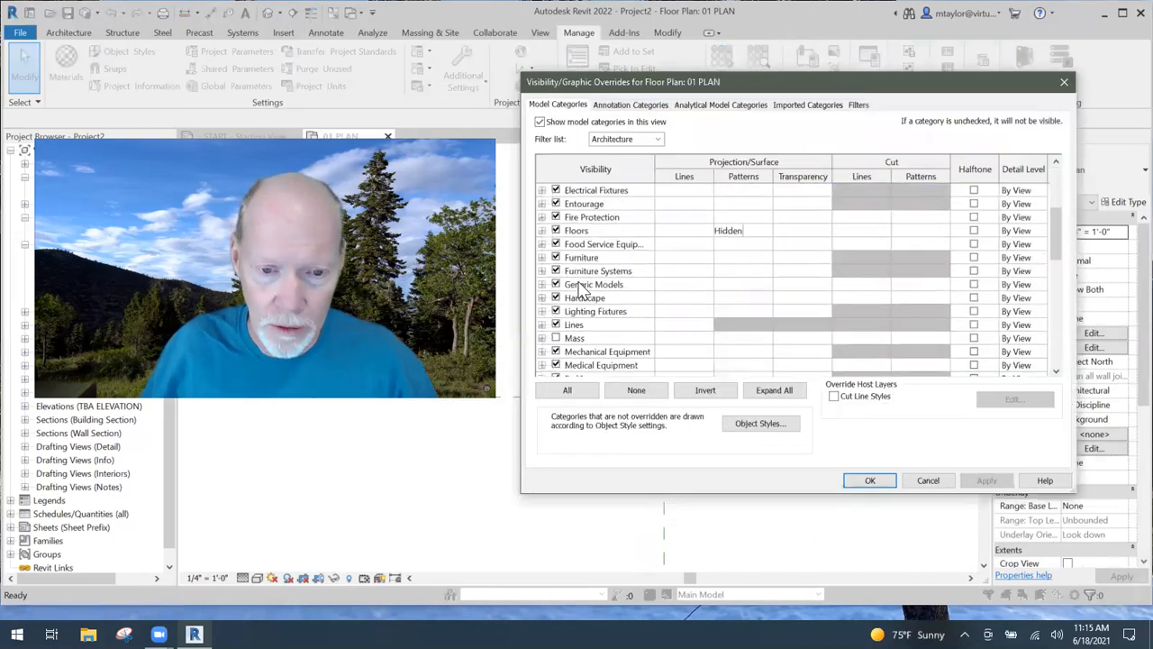
{"action": "scroll", "coordinate": [602, 335], "scroll_direction": "down", "scroll_amount": 5}
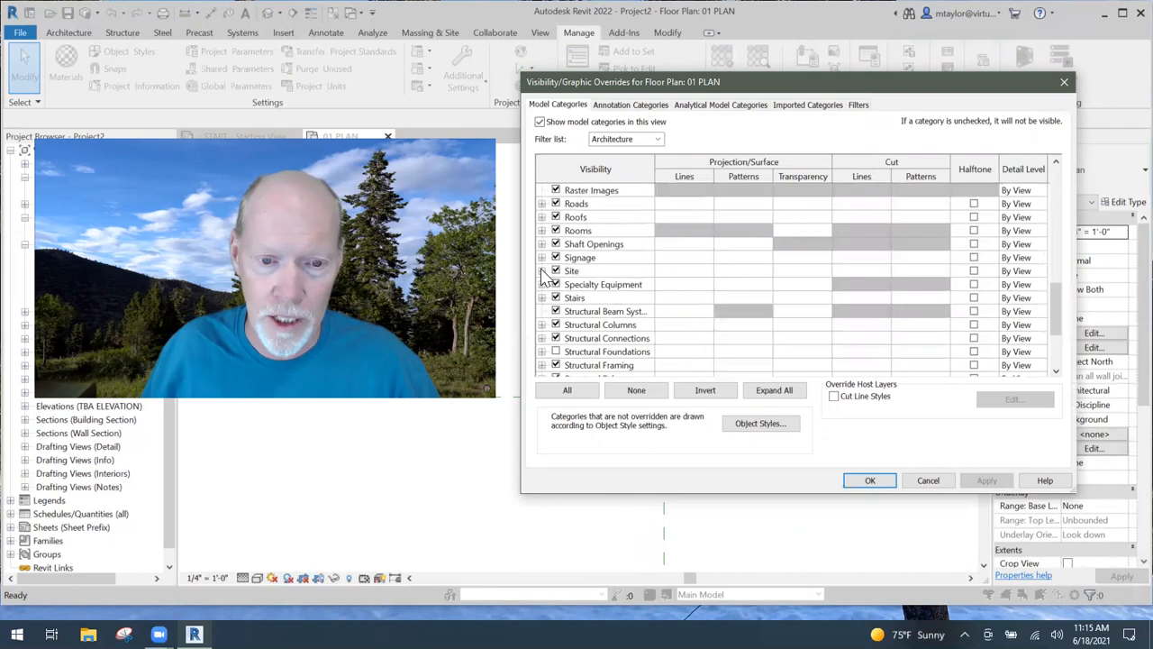
{"action": "left_click", "coordinate": [541, 271]}
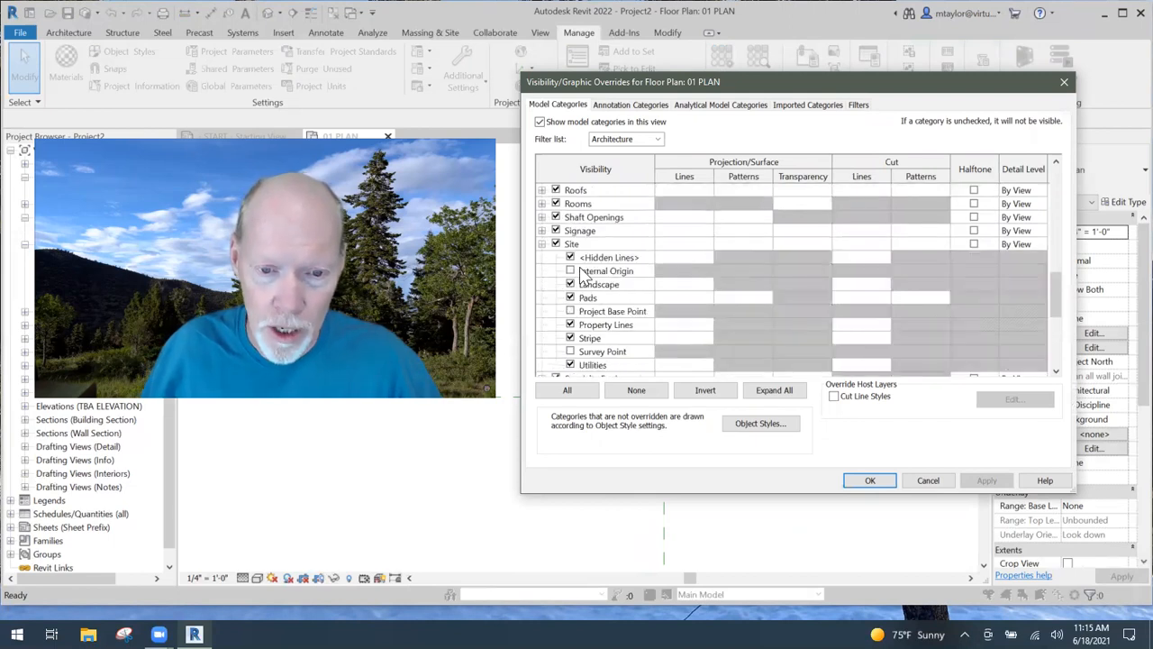
{"action": "left_click", "coordinate": [570, 311]}
{"action": "left_click", "coordinate": [870, 480]}
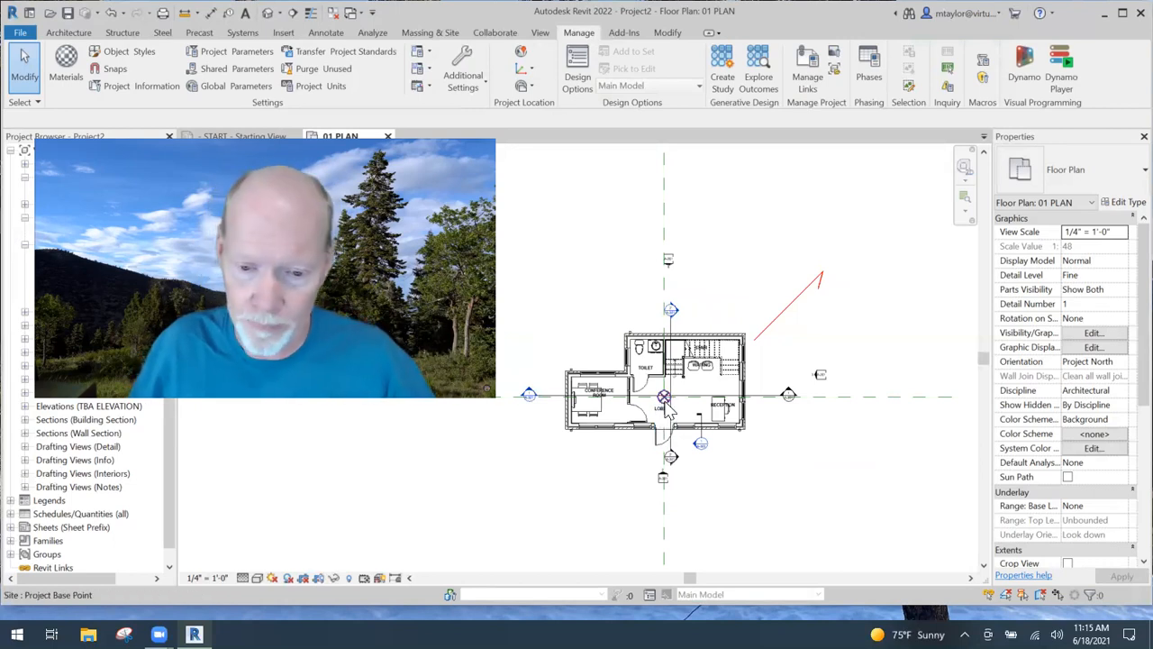
Move the project base point out of the building to open space north of it, about N/S 19' 2", E/W -2' 11".
{"action": "left_click", "coordinate": [664, 398]}
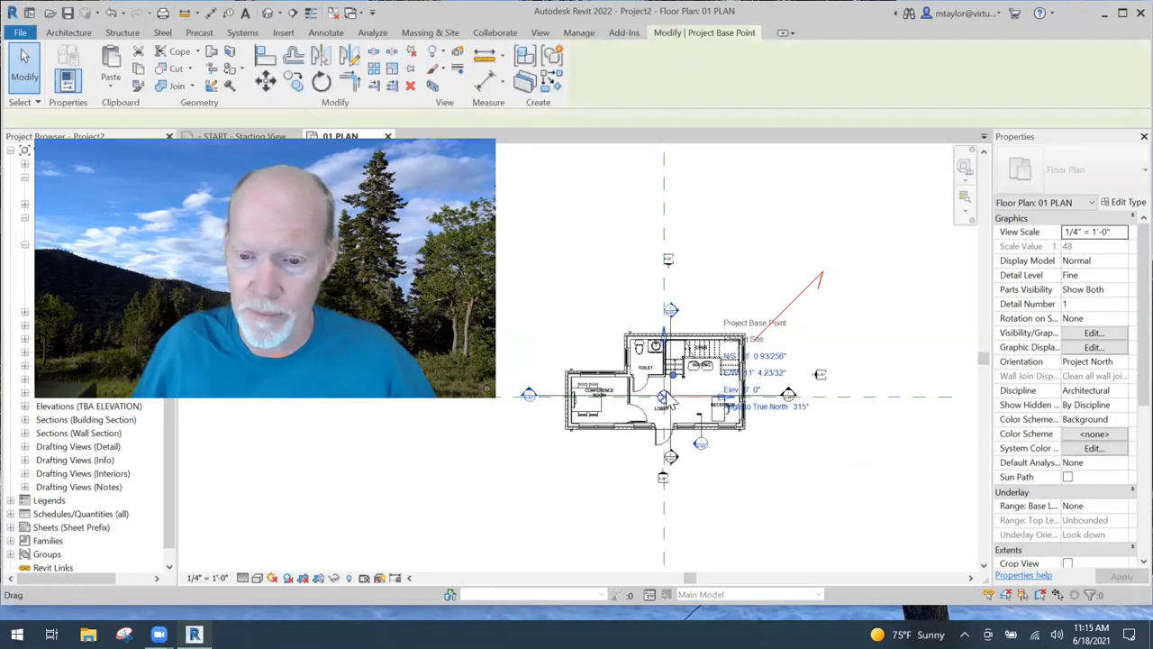
{"action": "mouse_move", "coordinate": [653, 376]}
{"action": "left_mouse_down"}
{"action": "mouse_move", "coordinate": [671, 287]}
{"action": "mouse_move", "coordinate": [594, 235]}
{"action": "left_mouse_up"}
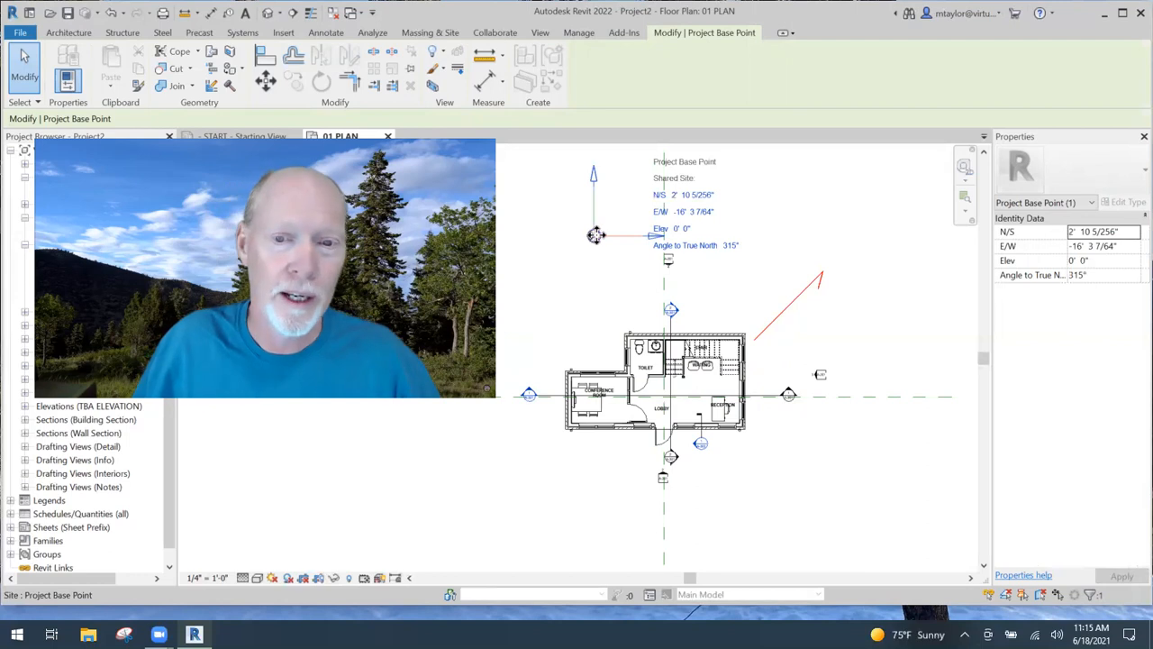
{"action": "mouse_move", "coordinate": [760, 233]}
{"action": "left_mouse_down"}
{"action": "mouse_move", "coordinate": [772, 276]}
{"action": "mouse_move", "coordinate": [761, 231]}
{"action": "left_mouse_up"}
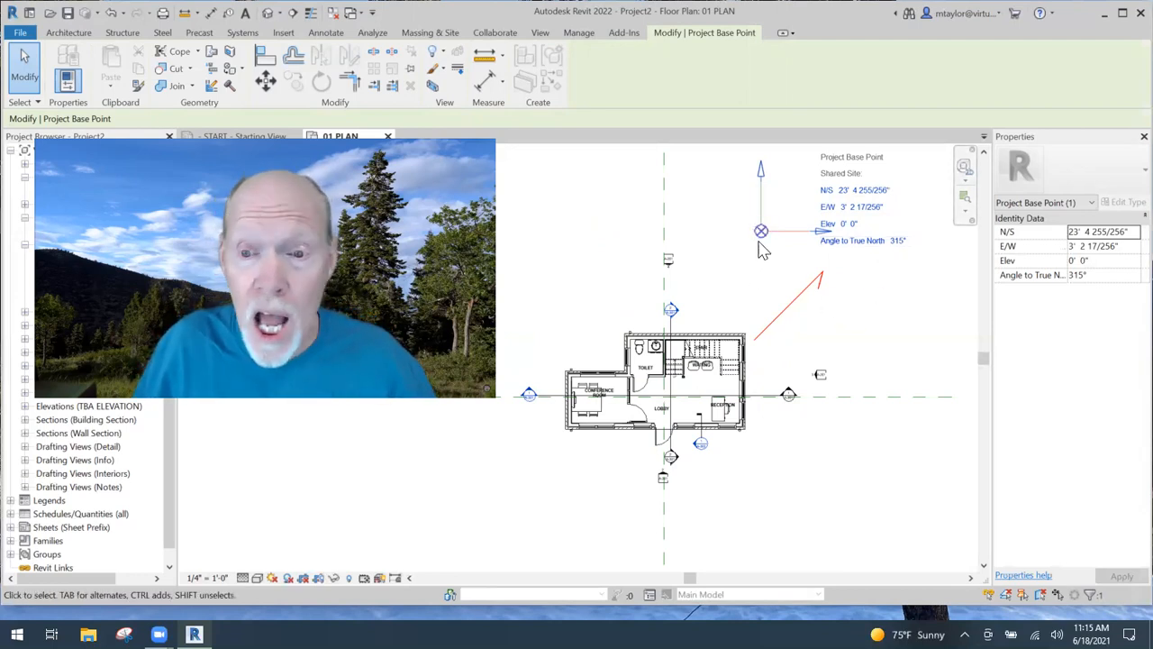
{"action": "left_click_drag", "start_coordinate": [761, 231], "coordinate": [811, 283]}
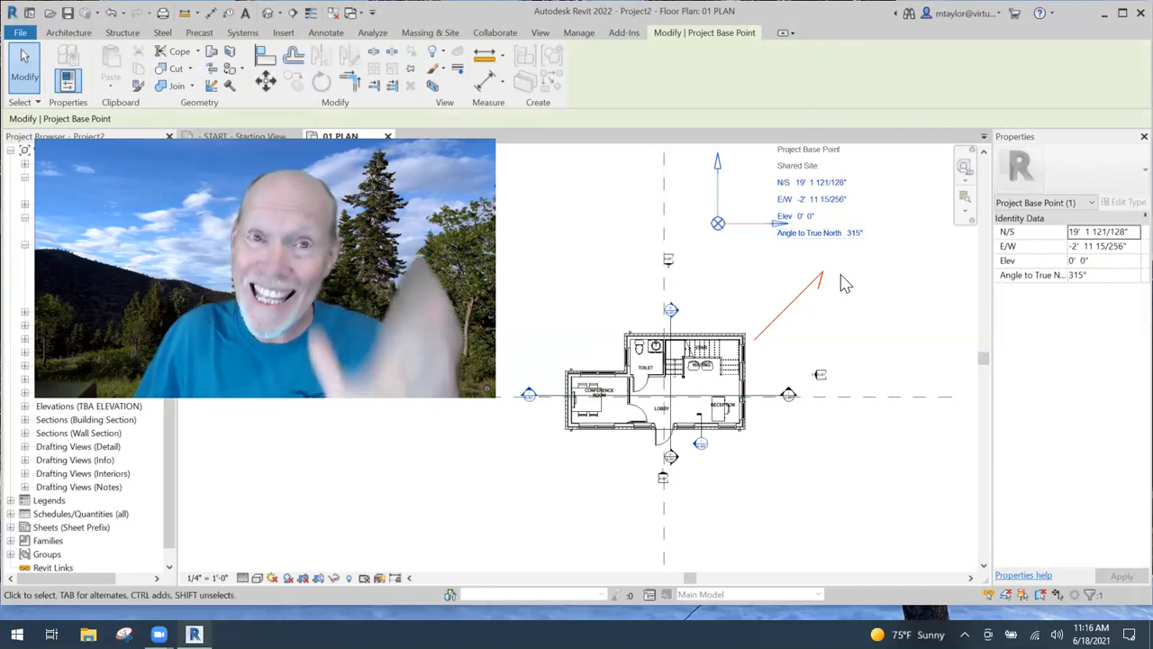
{"action": "scroll", "coordinate": [762, 281], "scroll_direction": "down", "scroll_amount": 1}
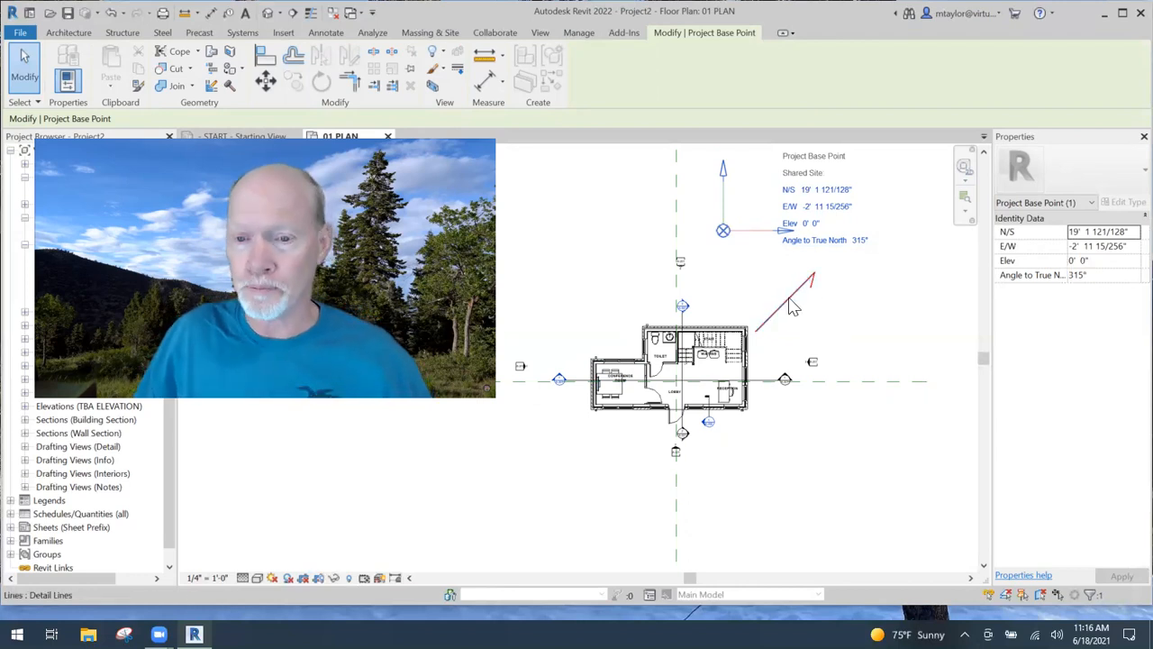
{"action": "key", "text": "d"}
{"action": "key", "text": "i"}
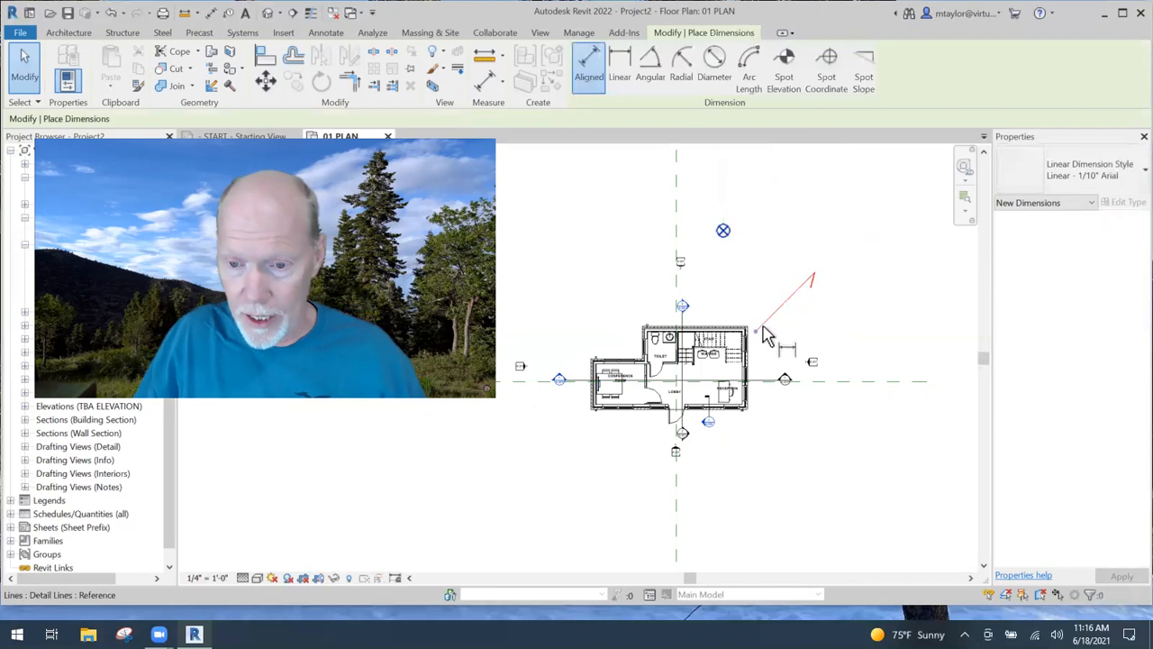
{"action": "key", "text": "Escape"}
Draw a vertical 7 - Red Line detail line upward from the red arrow's lower end, and select the project base point.
{"action": "key", "text": "l"}
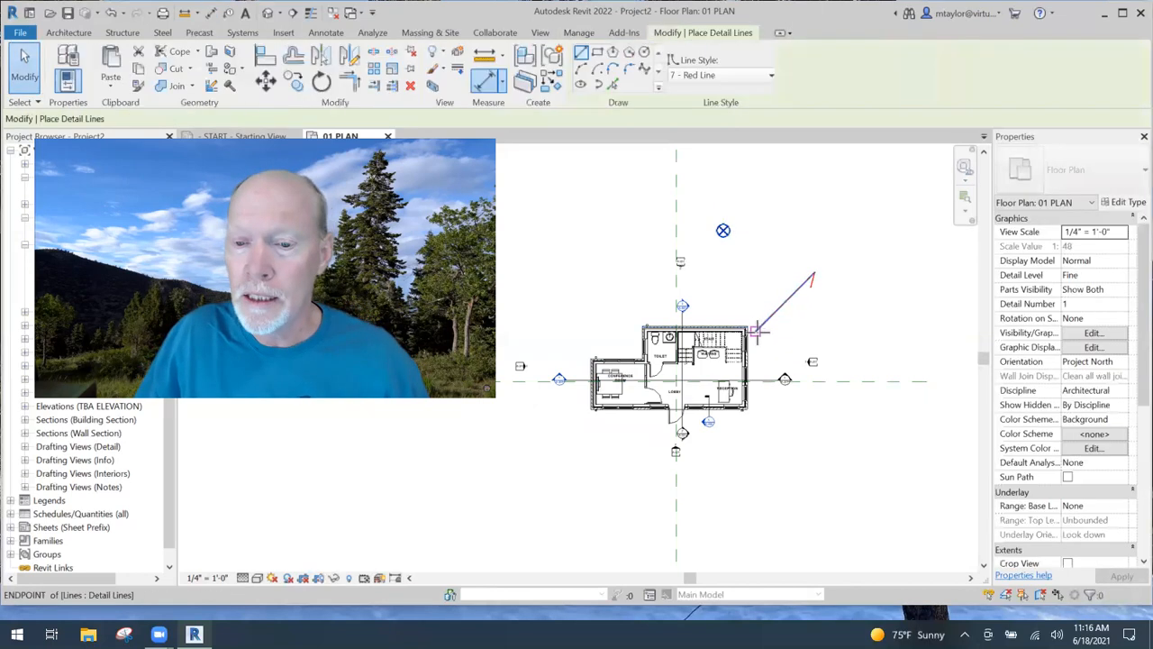
{"action": "left_click", "coordinate": [756, 330]}
{"action": "key", "text": "Escape"}
{"action": "scroll", "coordinate": [780, 311], "scroll_direction": "up", "scroll_amount": 2}
{"action": "middle_click_drag", "start_coordinate": [780, 310], "coordinate": [750, 301]}
{"action": "scroll", "coordinate": [746, 246], "scroll_direction": "down", "scroll_amount": 1}
{"action": "key", "text": "Escape"}
{"action": "key", "text": "Escape"}
{"action": "left_click", "coordinate": [673, 202]}
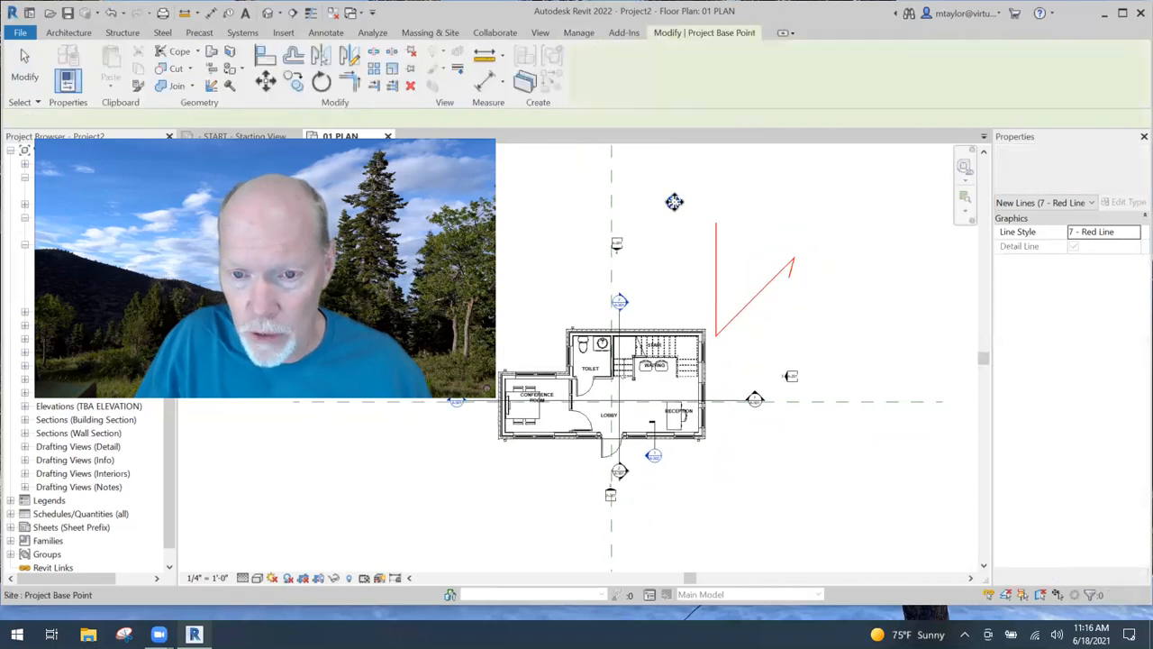
Move the project base point to open space east of the red arrow, about N/S 26' 7", E/W 26' 6".
{"action": "left_click_drag", "start_coordinate": [854, 313], "coordinate": [856, 316]}
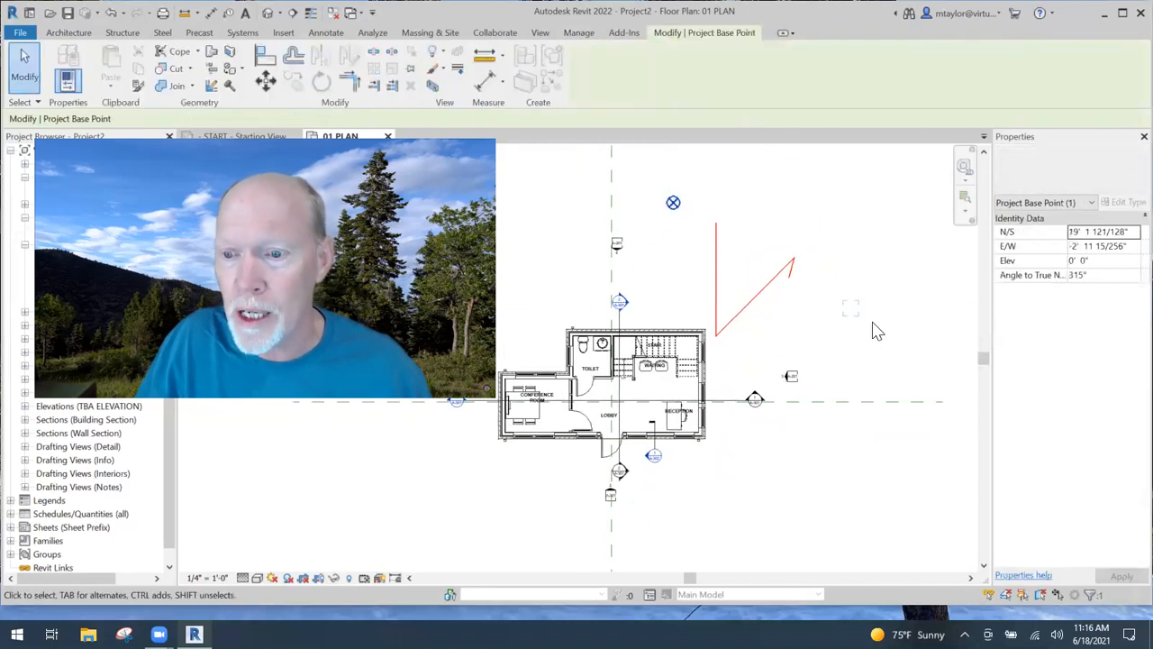
{"action": "scroll", "coordinate": [869, 329], "scroll_direction": "up", "scroll_amount": 3}
{"action": "middle_click_drag", "start_coordinate": [874, 347], "coordinate": [839, 345]}
{"action": "middle_click_drag", "start_coordinate": [769, 354], "coordinate": [849, 349]}
{"action": "scroll", "coordinate": [764, 353], "scroll_direction": "down", "scroll_amount": 2}
{"action": "key", "text": "Escape"}
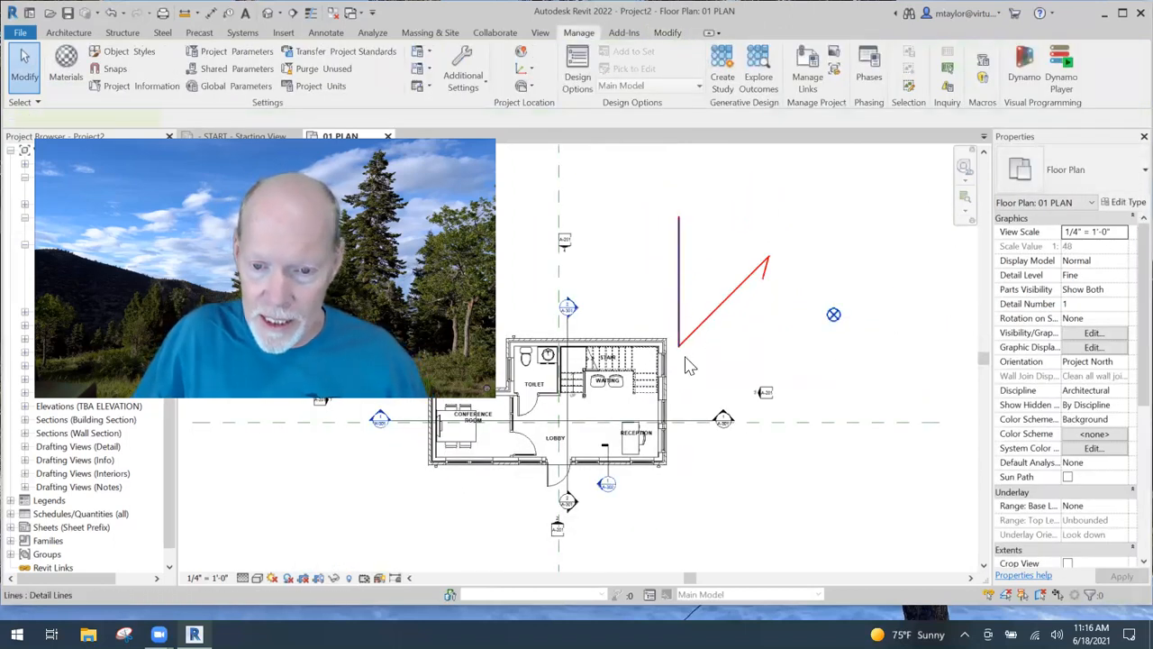
Stretch the vertical red line downward past the arrow's lower end to a total length of about 22' 10".
{"action": "left_click", "coordinate": [679, 345]}
{"action": "left_click_drag", "start_coordinate": [679, 346], "coordinate": [729, 359]}
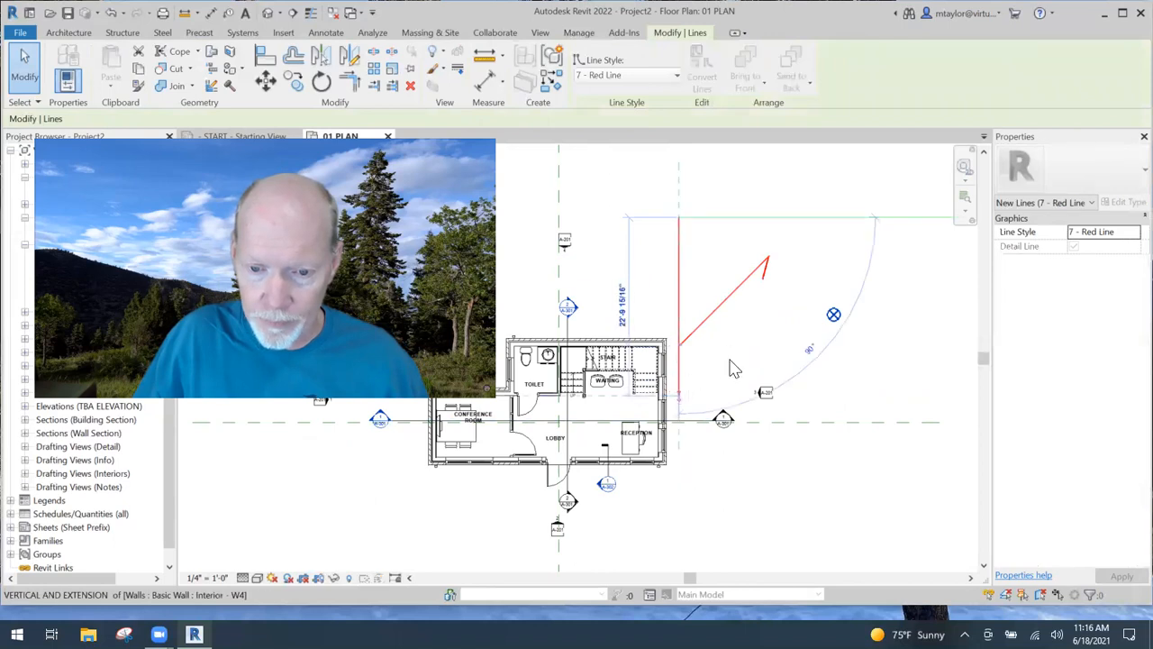
{"action": "left_click", "coordinate": [731, 360]}
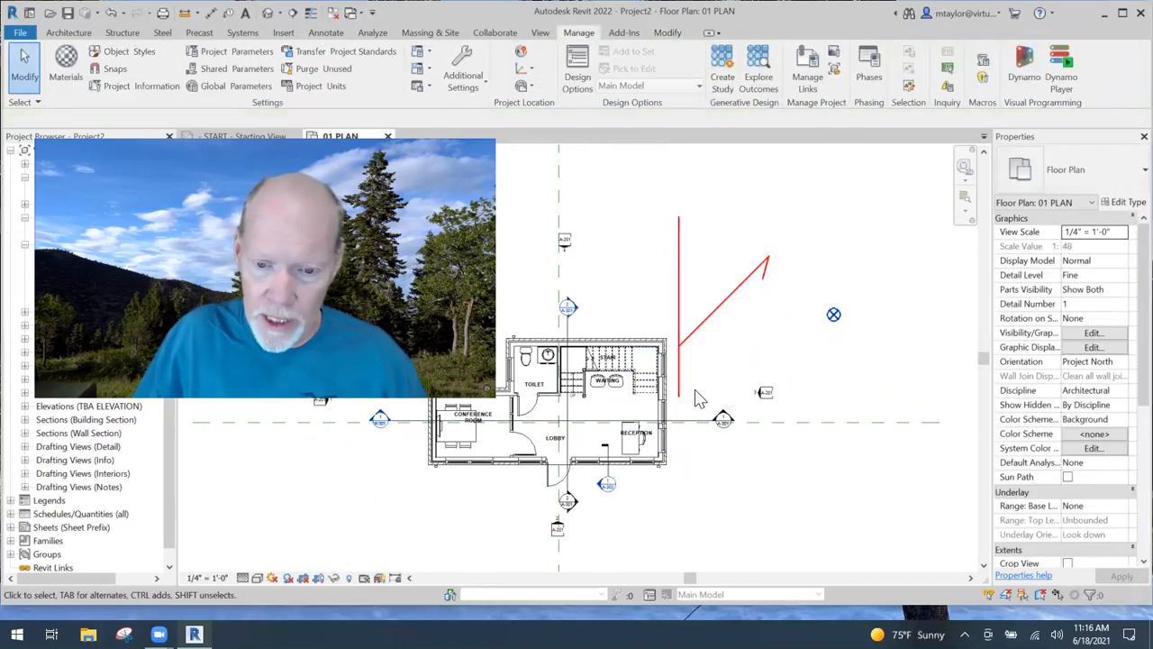
Place an angular dimension between the red arrow and the lower part of the vertical red line.
{"action": "left_click", "coordinate": [326, 33]}
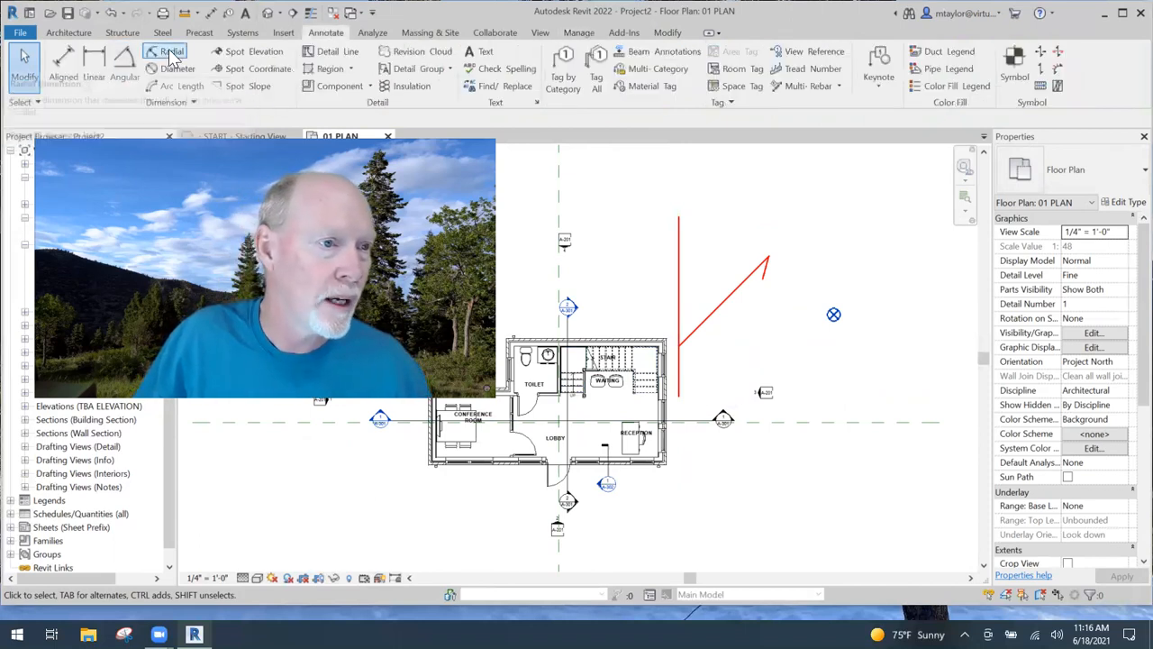
{"action": "left_click", "coordinate": [124, 72]}
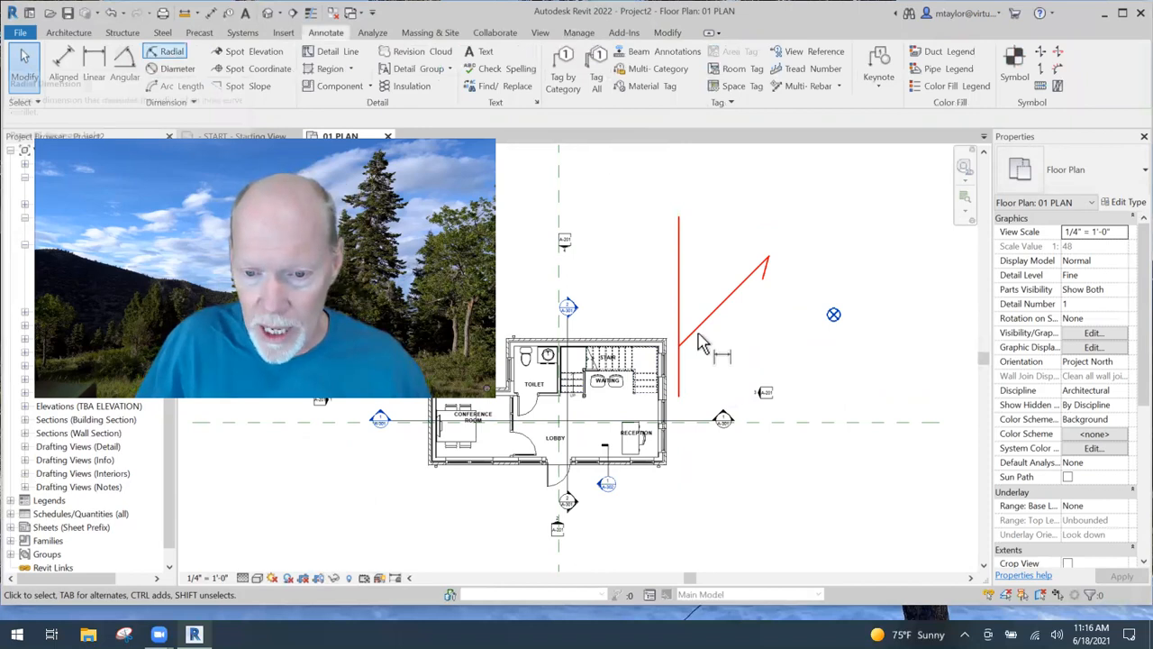
{"action": "left_click", "coordinate": [706, 369]}
{"action": "scroll", "coordinate": [703, 360], "scroll_direction": "up", "scroll_amount": 5}
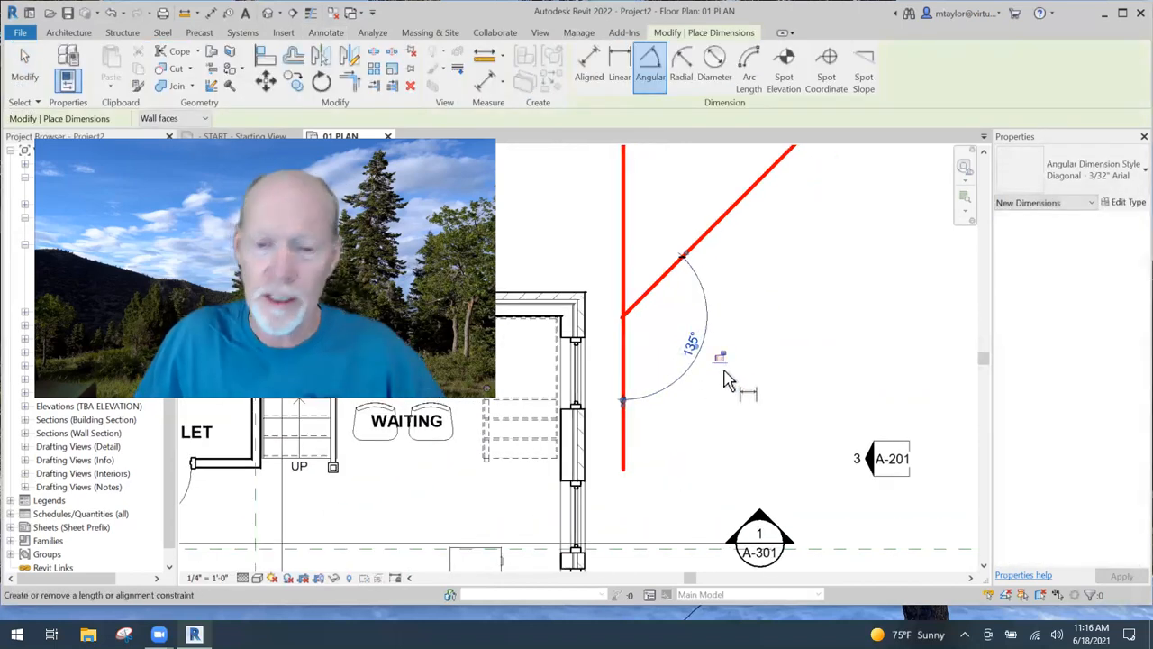
{"action": "scroll", "coordinate": [728, 374], "scroll_direction": "down", "scroll_amount": 2}
{"action": "middle_click_drag", "start_coordinate": [805, 351], "coordinate": [715, 348]}
{"action": "scroll", "coordinate": [715, 344], "scroll_direction": "down", "scroll_amount": 2}
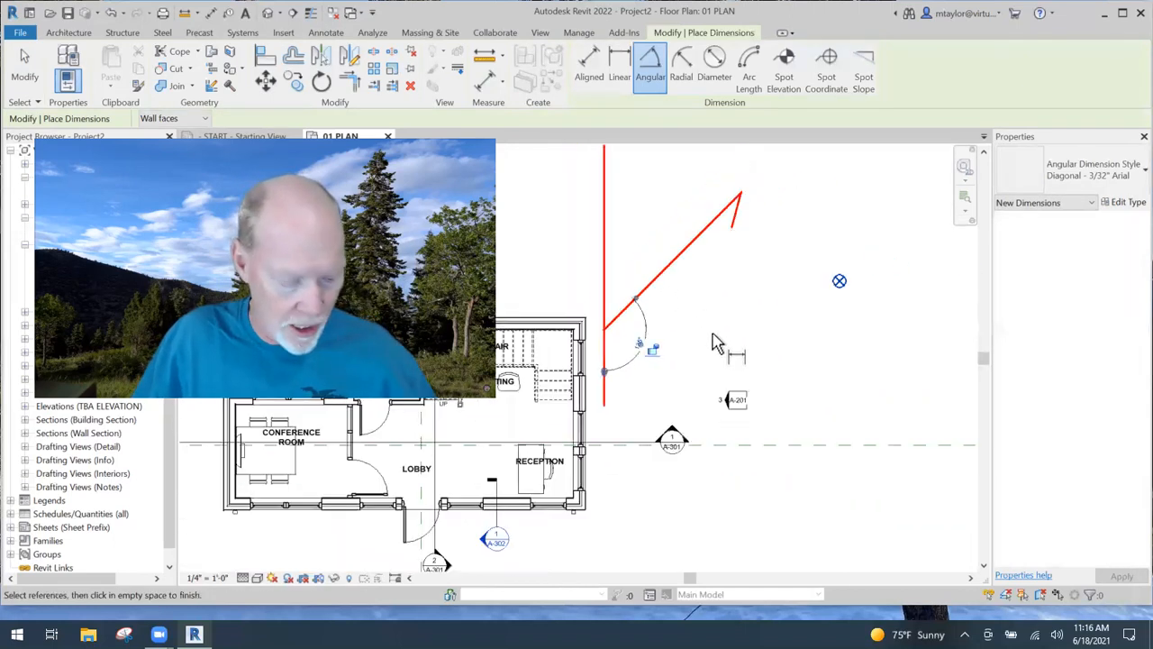
Check the project base point's Angle to True North against the angular dimension.
{"action": "key", "text": "Escape"}
{"action": "left_click", "coordinate": [838, 282]}
{"action": "middle_click_drag", "start_coordinate": [982, 321], "coordinate": [923, 310]}
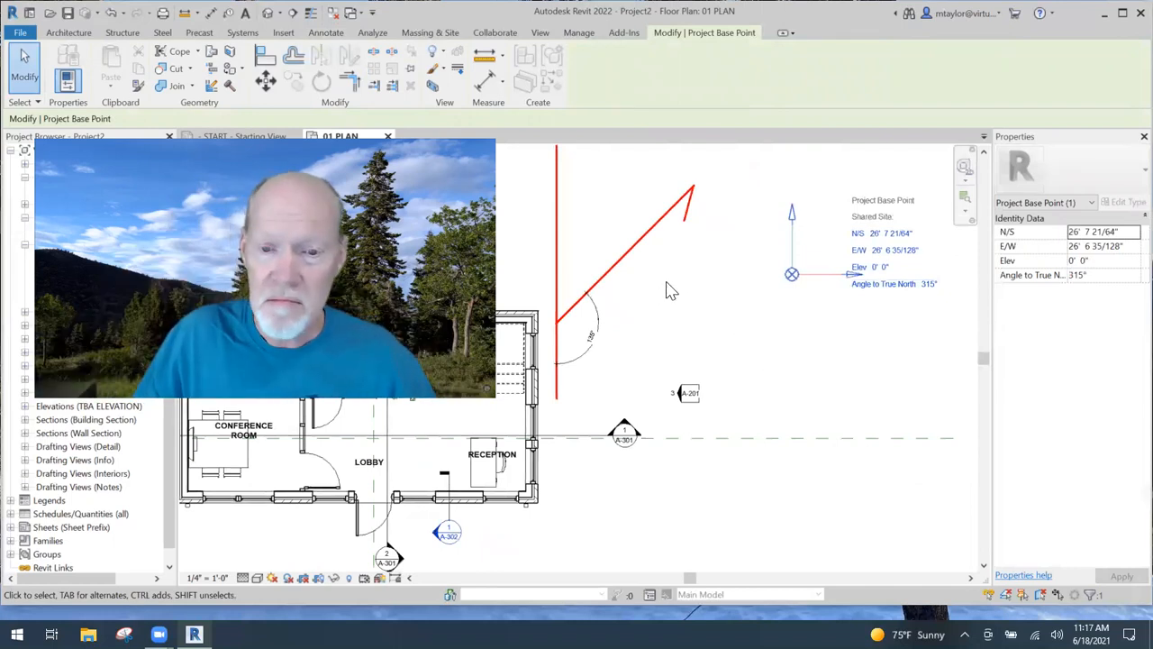
{"action": "scroll", "coordinate": [720, 340], "scroll_direction": "down", "scroll_amount": 2}
{"action": "key", "text": "Escape"}
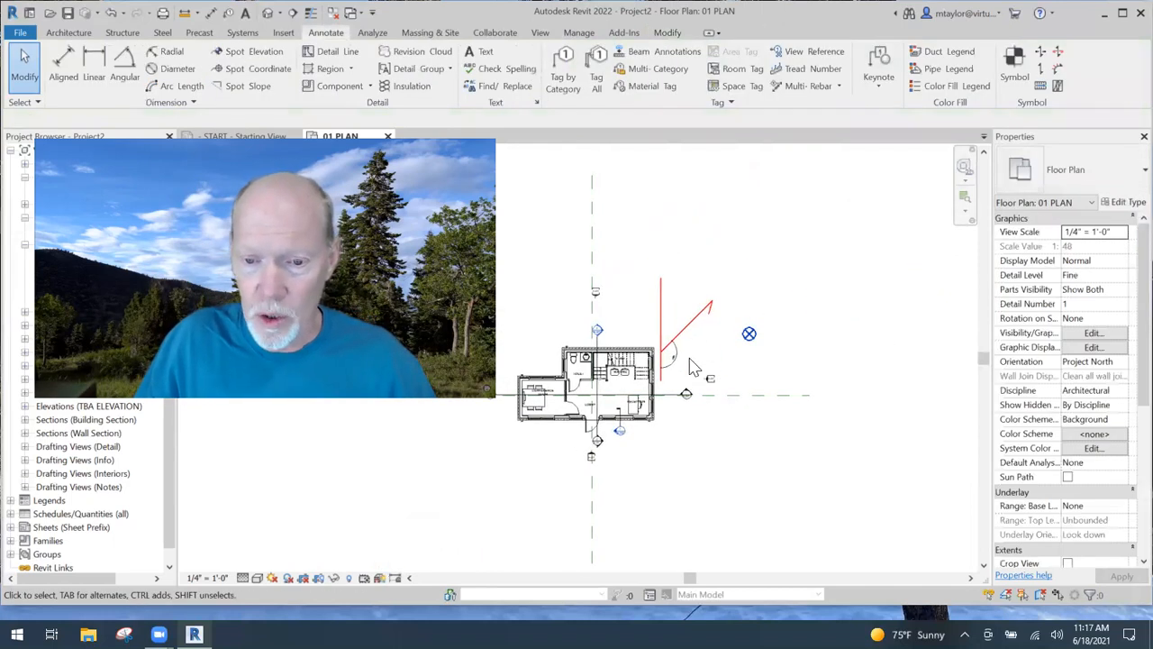
Replace the red lines and angular dimension with a new 7 - Red Line arrow pointing northwest, about 123° from horizontal, northeast of the building.
{"action": "left_click_drag", "start_coordinate": [709, 315], "coordinate": [662, 379]}
{"action": "key", "text": "Delete"}
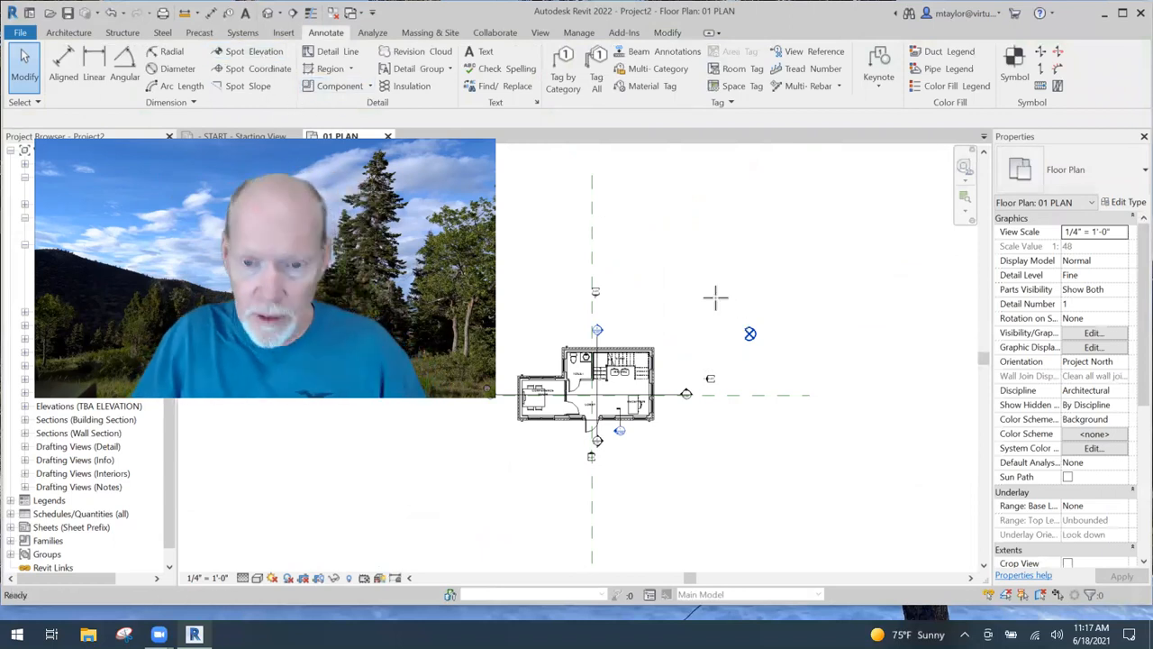
{"action": "key", "text": "d"}
{"action": "key", "text": "l"}
{"action": "left_click", "coordinate": [704, 331]}
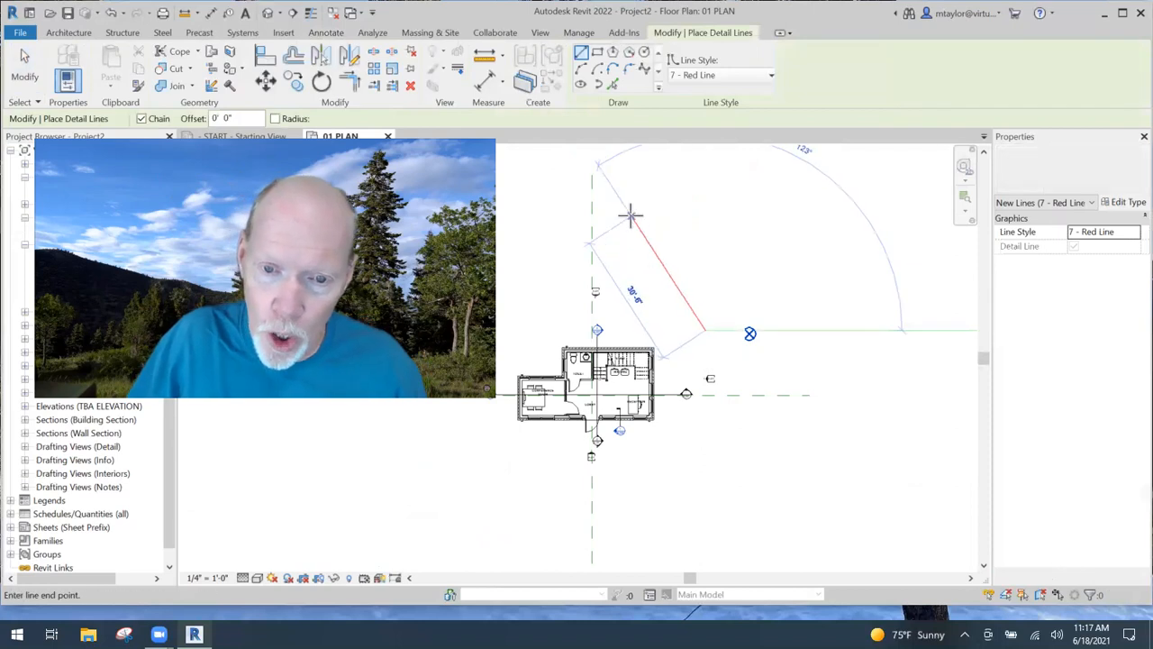
{"action": "scroll", "coordinate": [635, 227], "scroll_direction": "up", "scroll_amount": 3}
{"action": "left_click", "coordinate": [630, 248]}
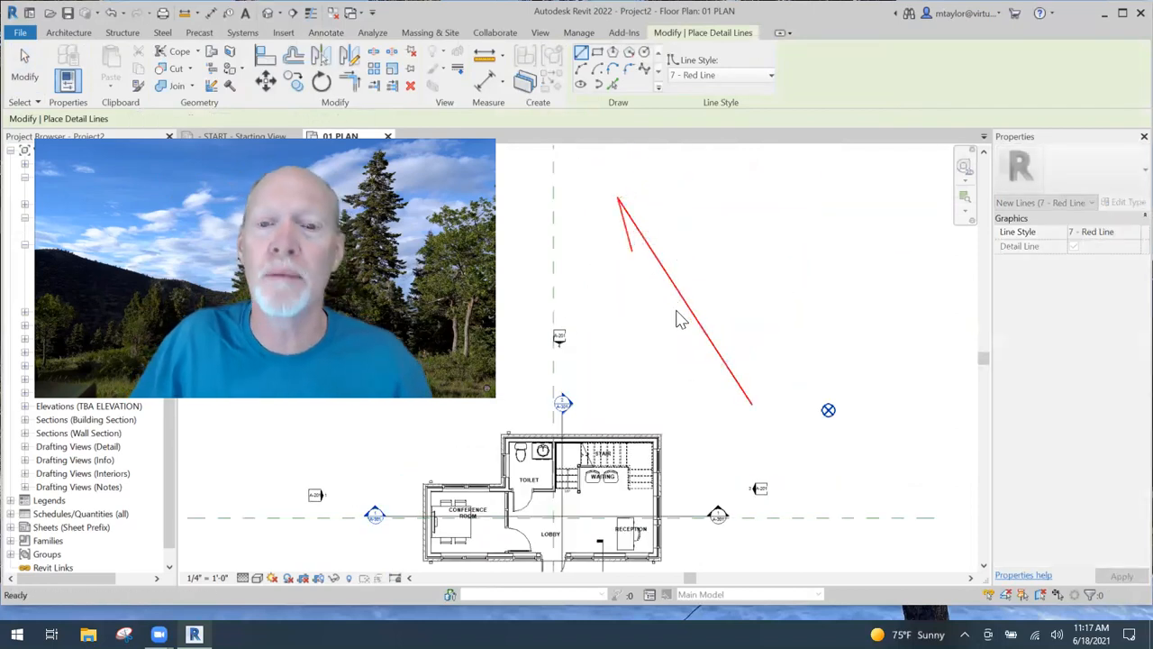
Draw a vertical 7 - Red Line detail line upward from the new arrow's lower end.
{"action": "scroll", "coordinate": [759, 412], "scroll_direction": "down", "scroll_amount": 4}
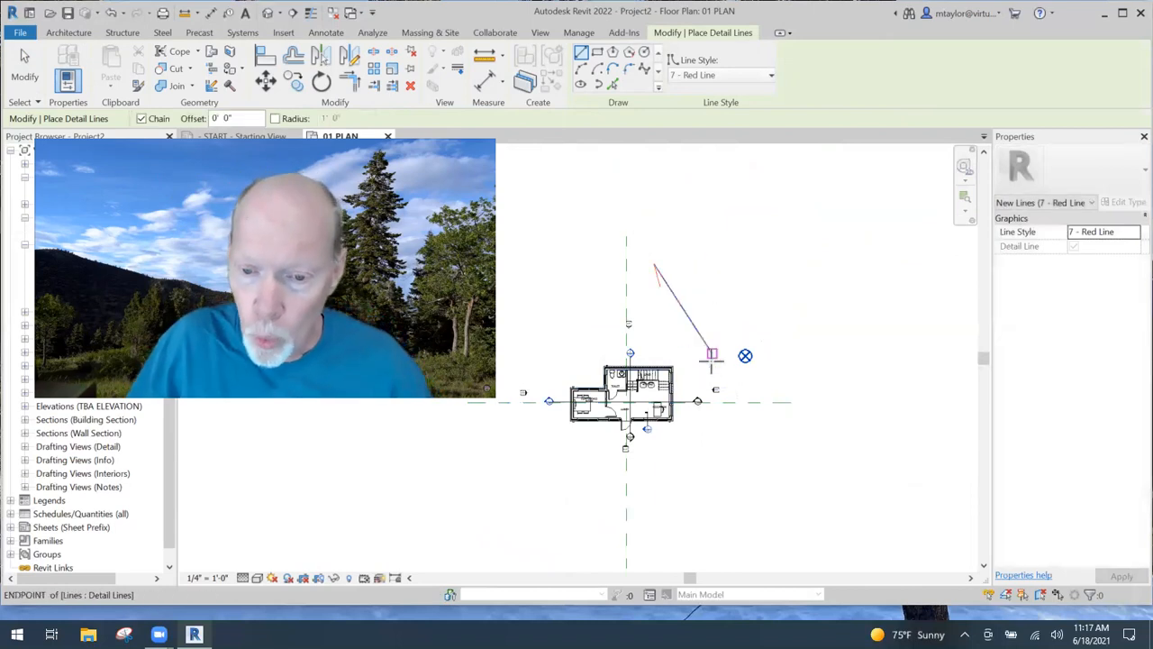
{"action": "scroll", "coordinate": [715, 354], "scroll_direction": "up", "scroll_amount": 3}
{"action": "left_click", "coordinate": [714, 218]}
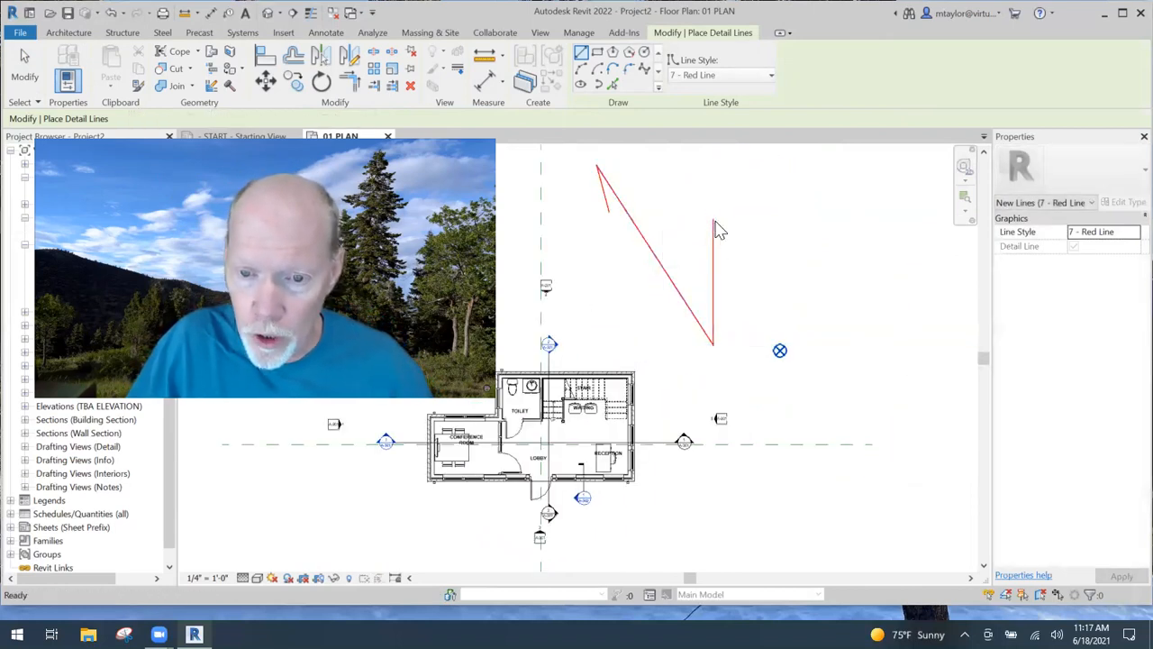
{"action": "key", "text": "Escape"}
{"action": "key", "text": "Escape"}
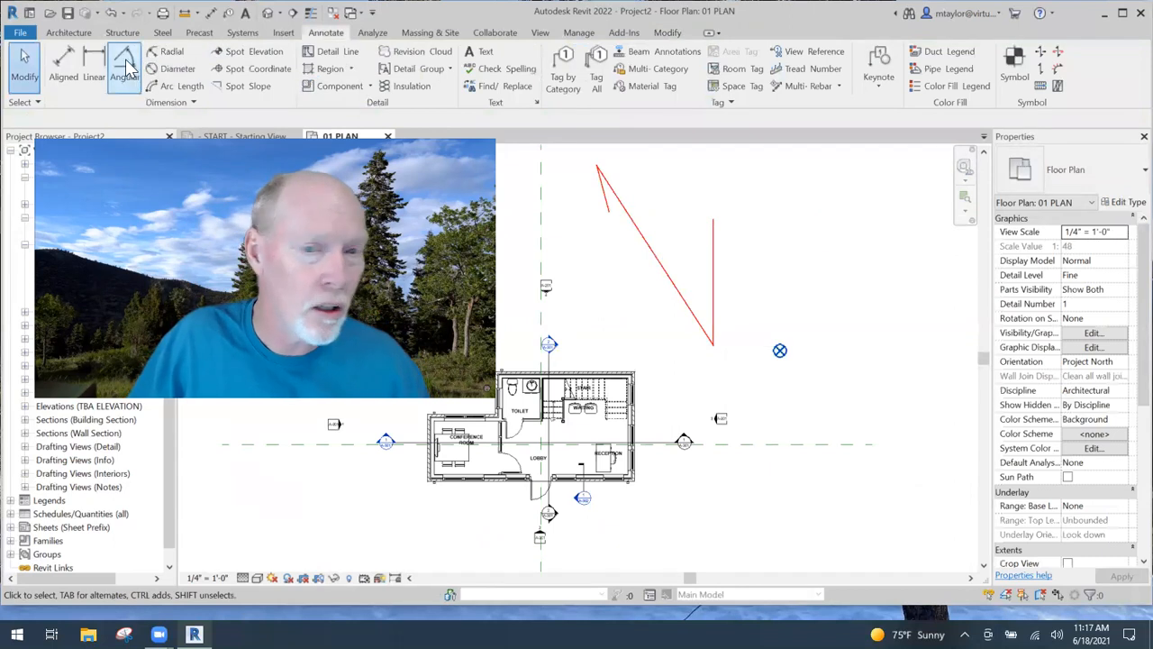
Place an angular dimension between the vertical red line and the northwest-pointing arrow.
{"action": "left_click", "coordinate": [126, 64]}
{"action": "left_click", "coordinate": [714, 269]}
{"action": "left_click", "coordinate": [684, 290]}
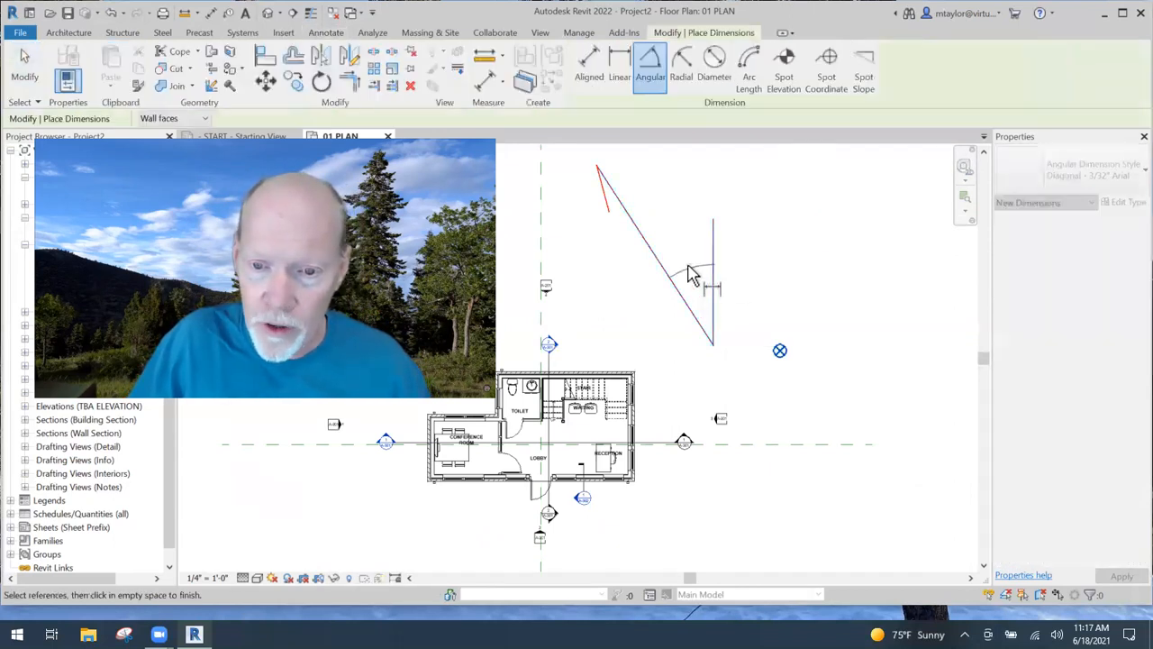
{"action": "left_click", "coordinate": [689, 266]}
{"action": "left_click", "coordinate": [715, 253]}
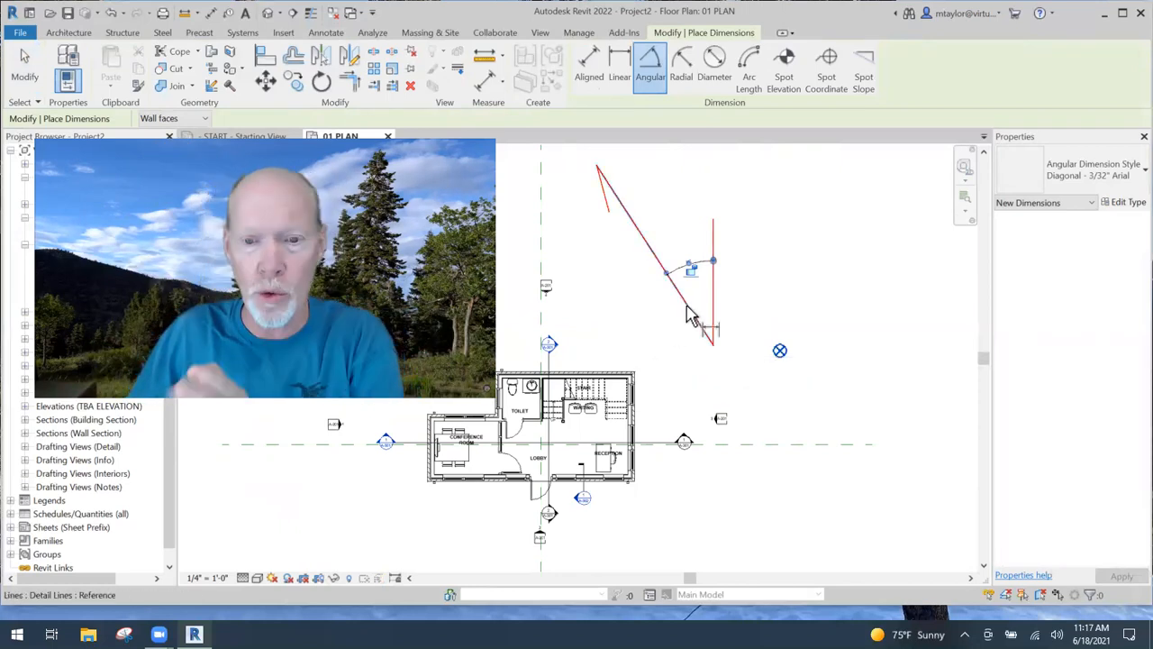
{"action": "scroll", "coordinate": [695, 270], "scroll_direction": "up", "scroll_amount": 5}
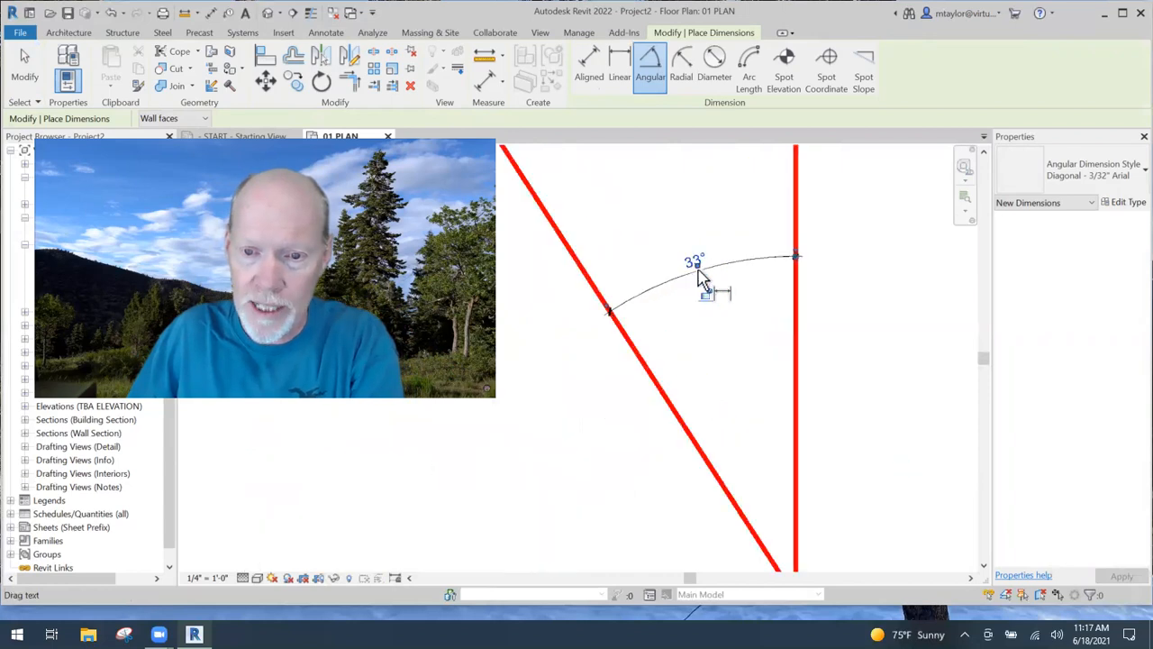
{"action": "scroll", "coordinate": [700, 290], "scroll_direction": "down", "scroll_amount": 6}
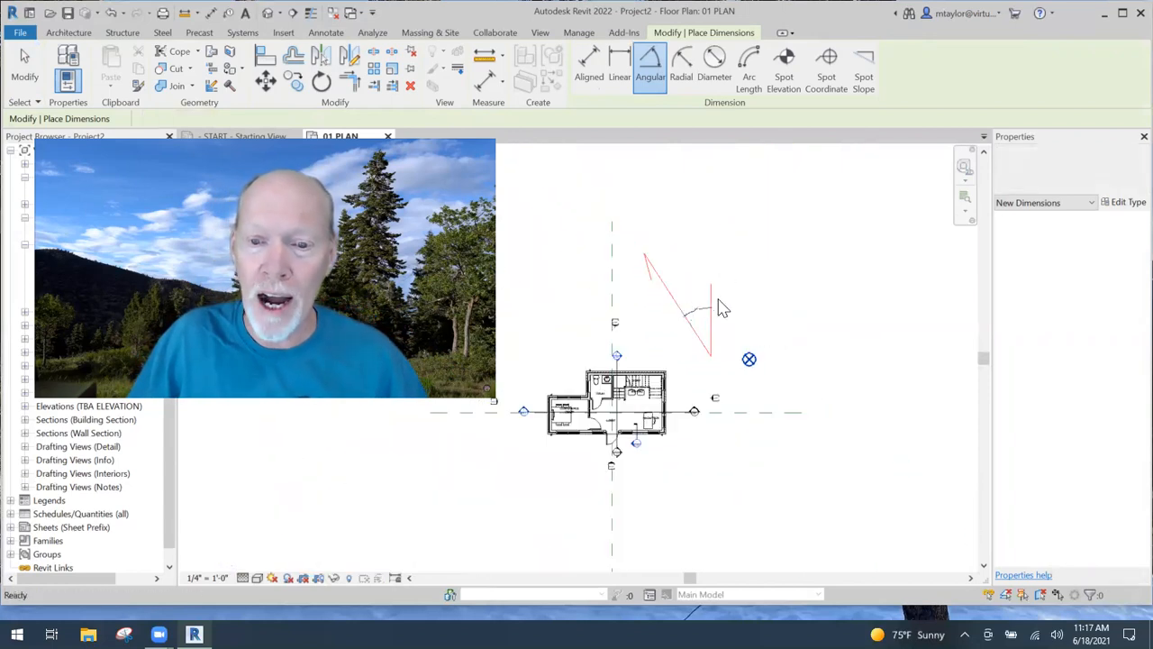
{"action": "key", "text": "Escape"}
{"action": "key", "text": "Escape"}
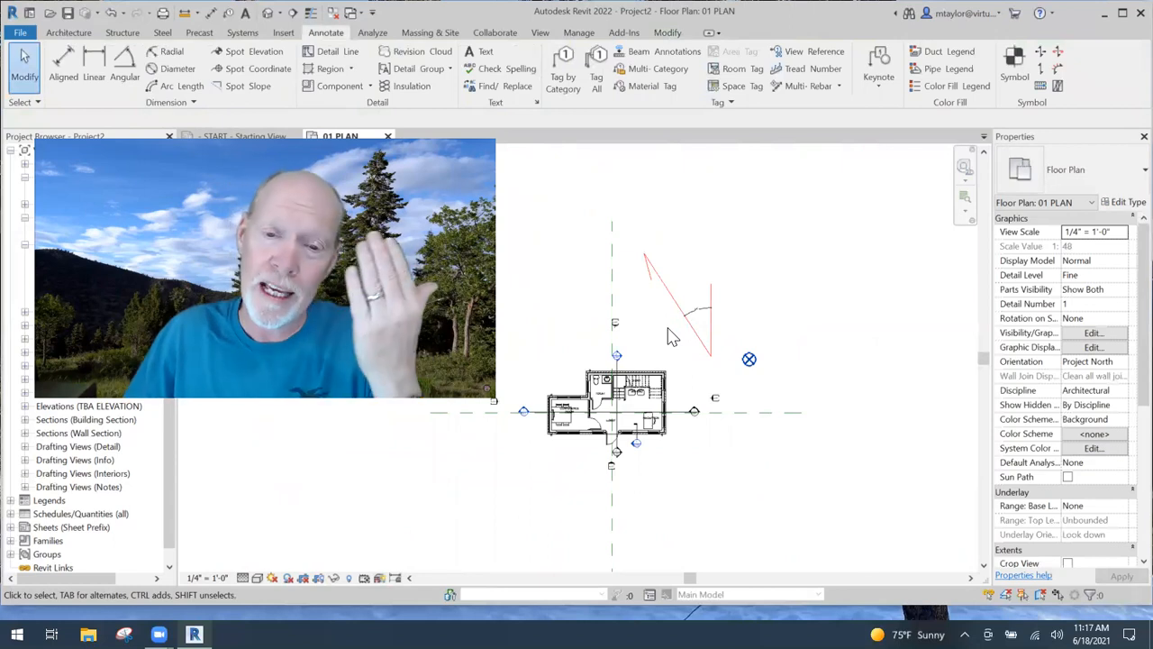
Move the project base point to about N/S 50' 4", E/W 0' 3", and set its Angle to True North to 33°.
{"action": "left_click", "coordinate": [748, 359]}
{"action": "left_click_drag", "start_coordinate": [749, 358], "coordinate": [793, 306]}
{"action": "left_click", "coordinate": [880, 232]}
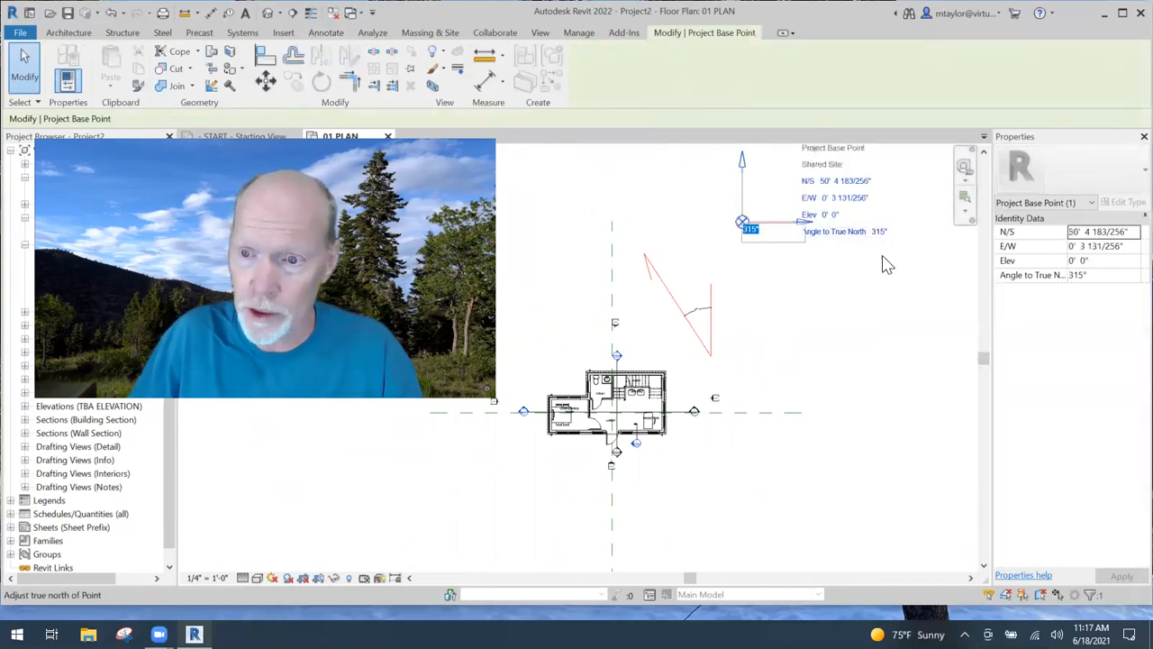
{"action": "key", "text": "Return"}
{"action": "left_click", "coordinate": [786, 295]}
{"action": "middle_click_drag", "start_coordinate": [789, 288], "coordinate": [793, 308]}
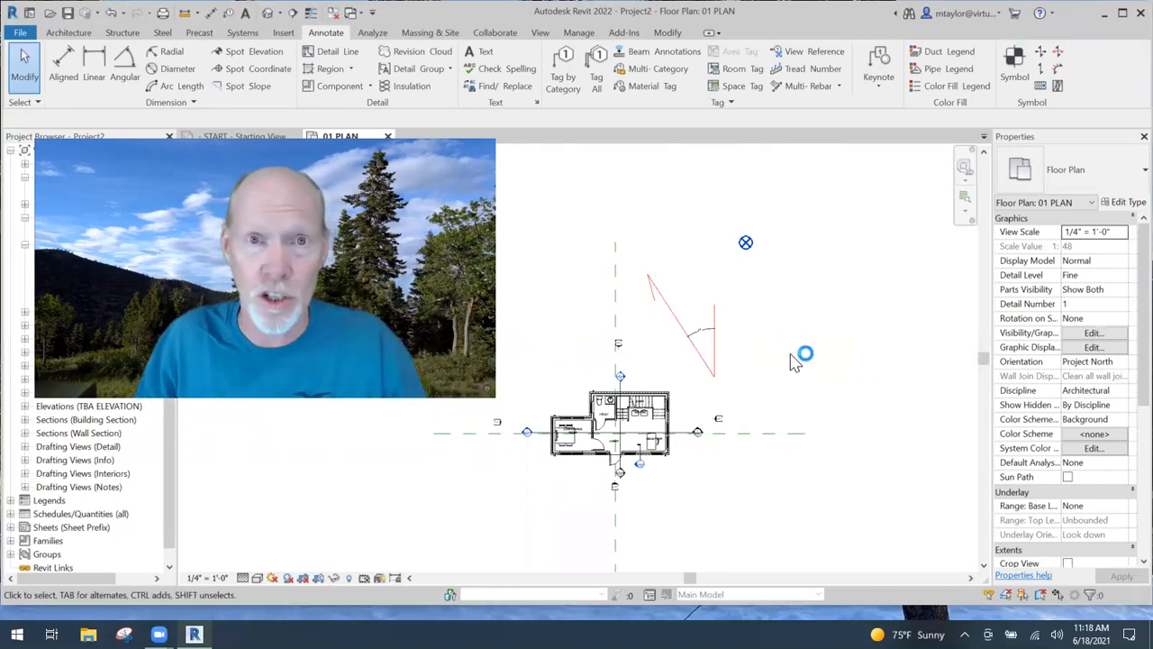
Set the plan view's orientation to True North.
{"action": "left_click", "coordinate": [1120, 364]}
{"action": "left_click", "coordinate": [1120, 363]}
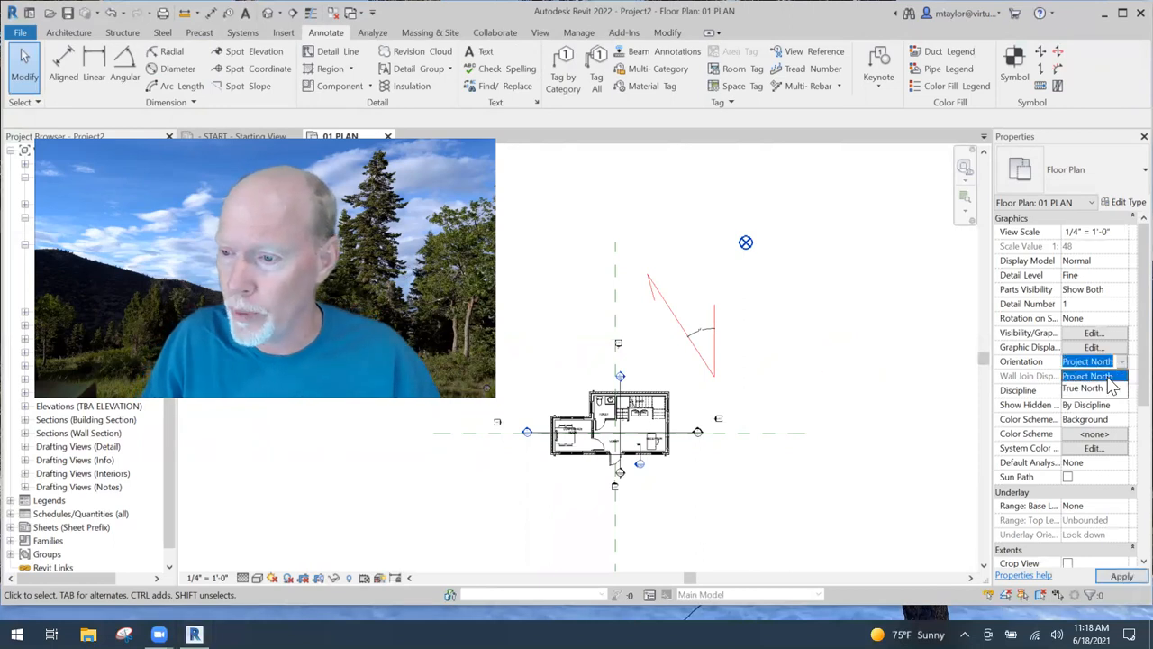
{"action": "left_click", "coordinate": [1086, 388]}
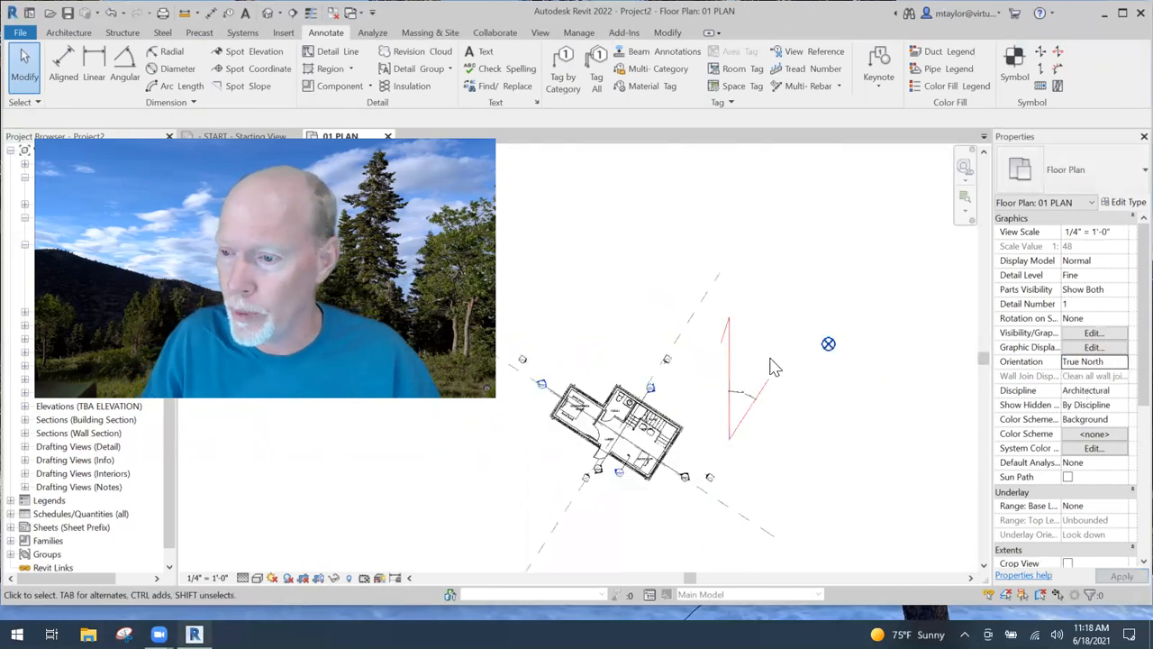
{"action": "scroll", "coordinate": [780, 425], "scroll_direction": "up", "scroll_amount": 3}
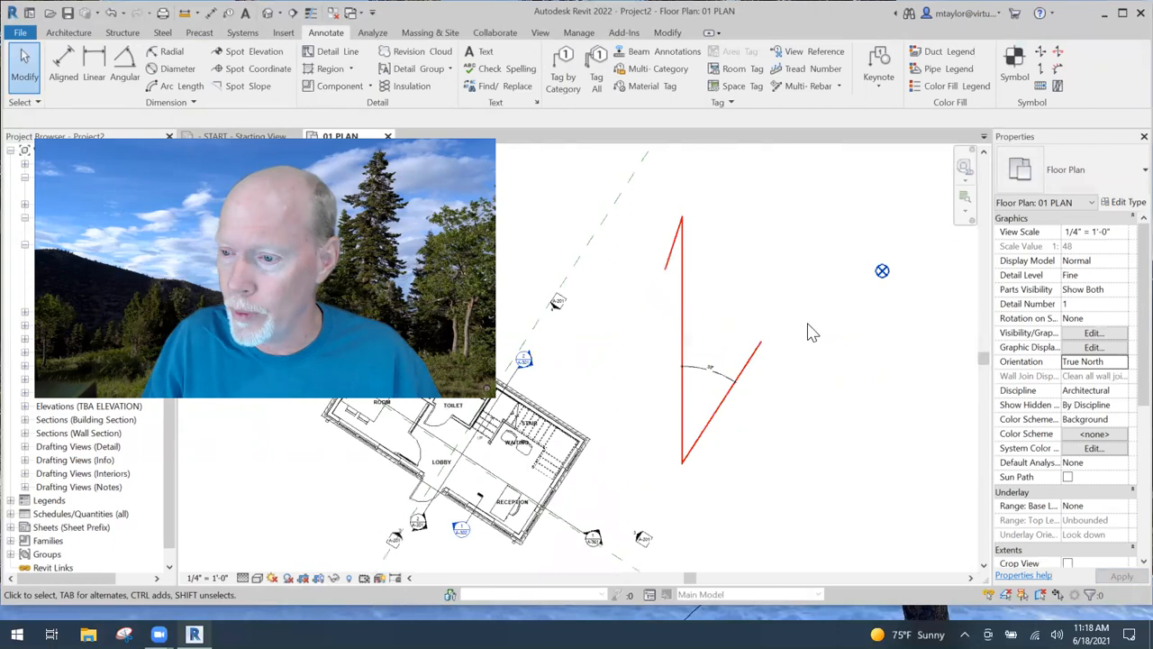
{"action": "scroll", "coordinate": [782, 342], "scroll_direction": "down", "scroll_amount": 2}
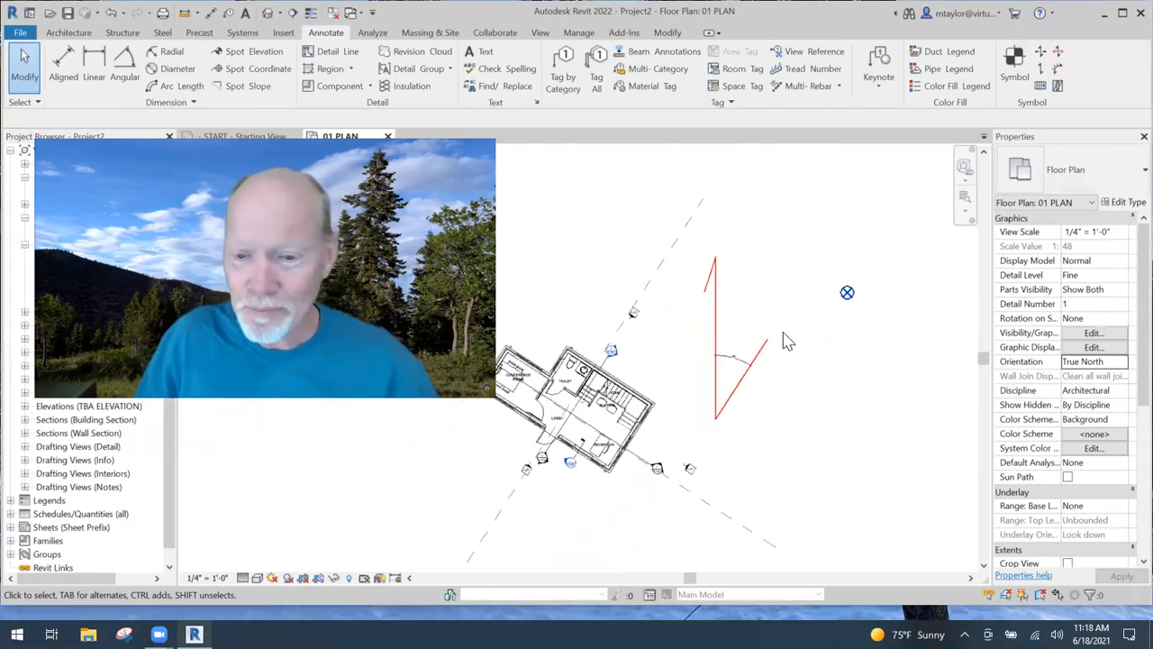
Delete the slanted reference line and its angular dimension beside the arrow, and check the project base point's Angle to True North.
{"action": "left_click_drag", "start_coordinate": [801, 313], "coordinate": [741, 394]}
{"action": "key", "text": "Escape"}
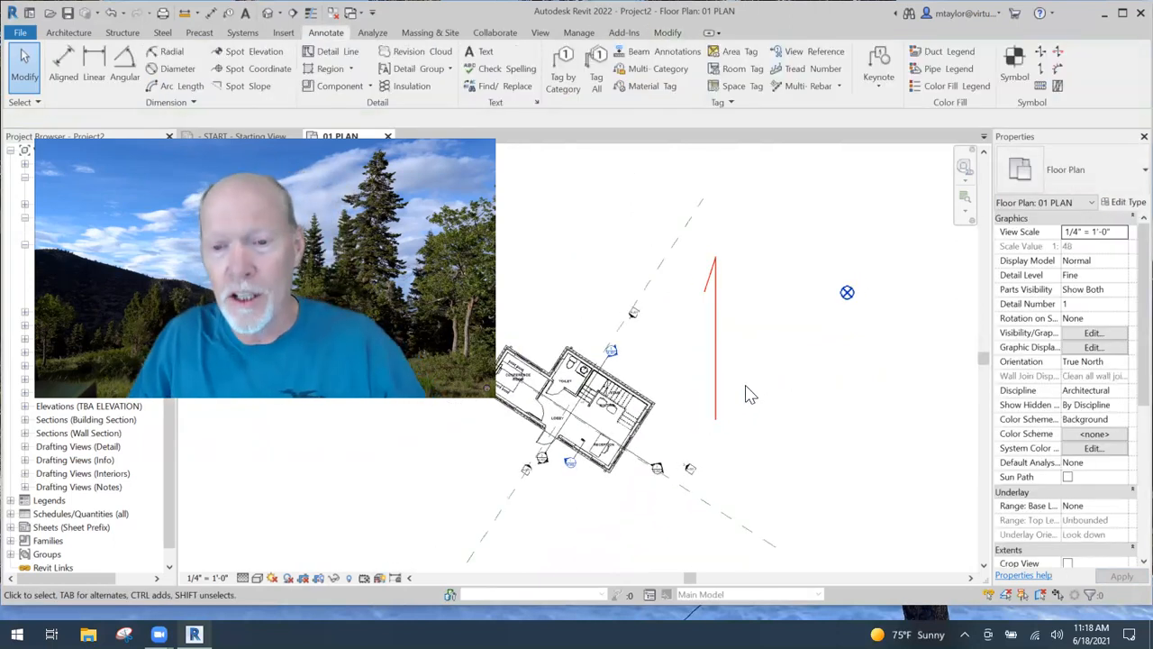
{"action": "scroll", "coordinate": [757, 383], "scroll_direction": "down", "scroll_amount": 2}
{"action": "left_click", "coordinate": [803, 334]}
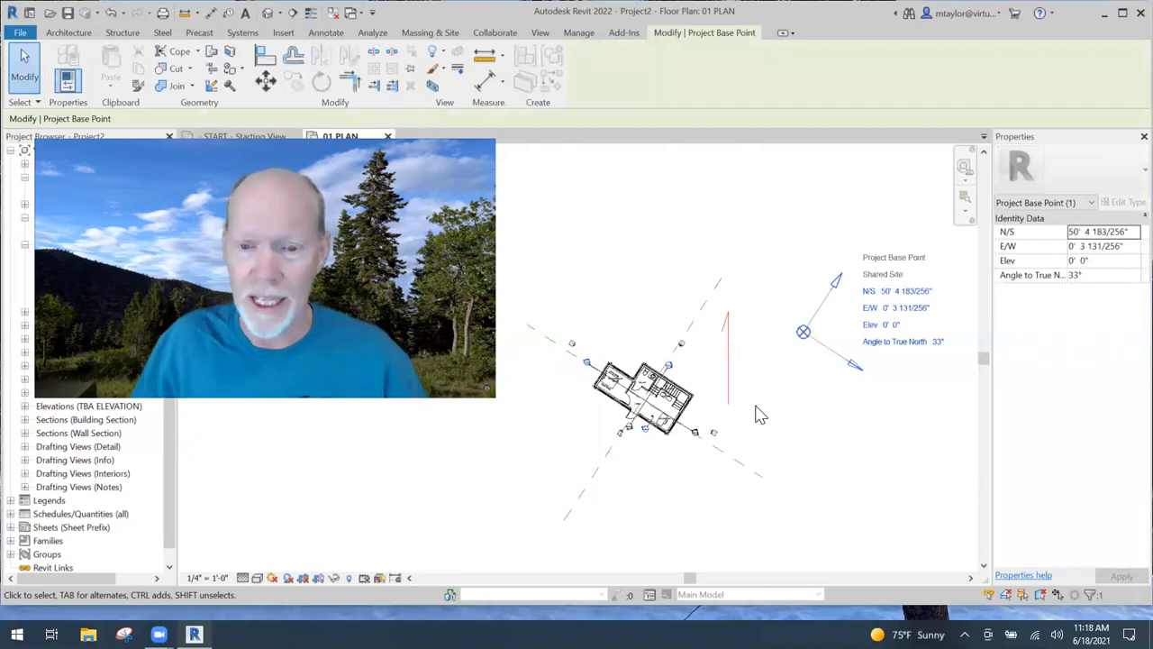
{"action": "left_click", "coordinate": [759, 405]}
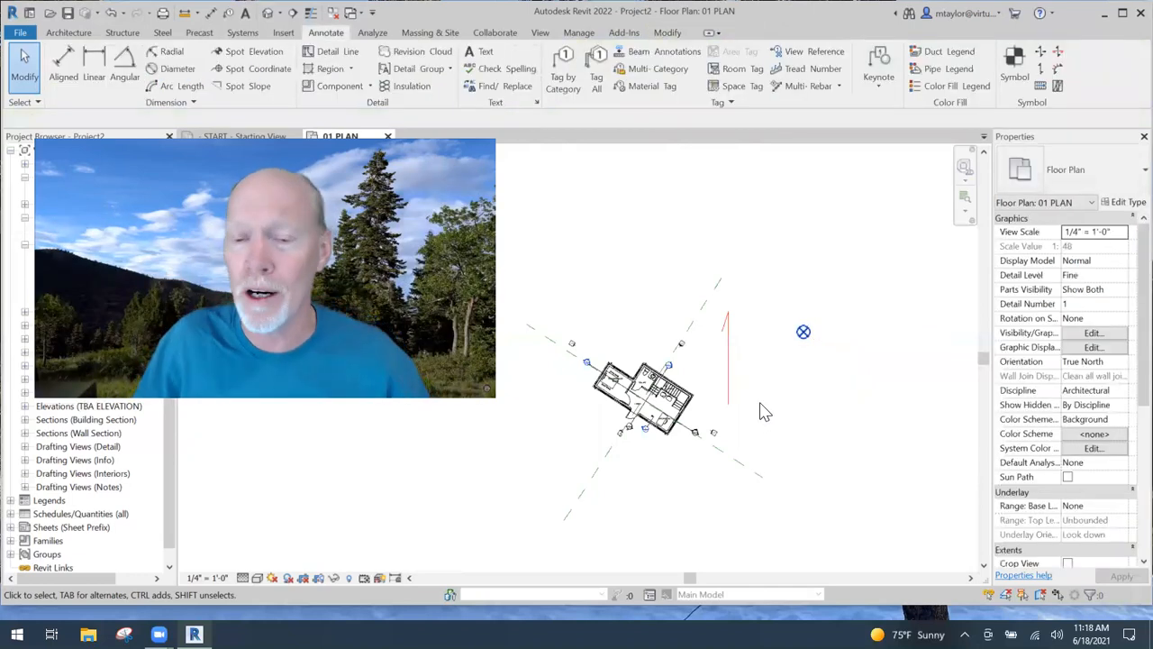
Set the project base point's Angle to True North to 0°, delete the red arrow, and reselect the base point.
{"action": "left_click", "coordinate": [802, 333]}
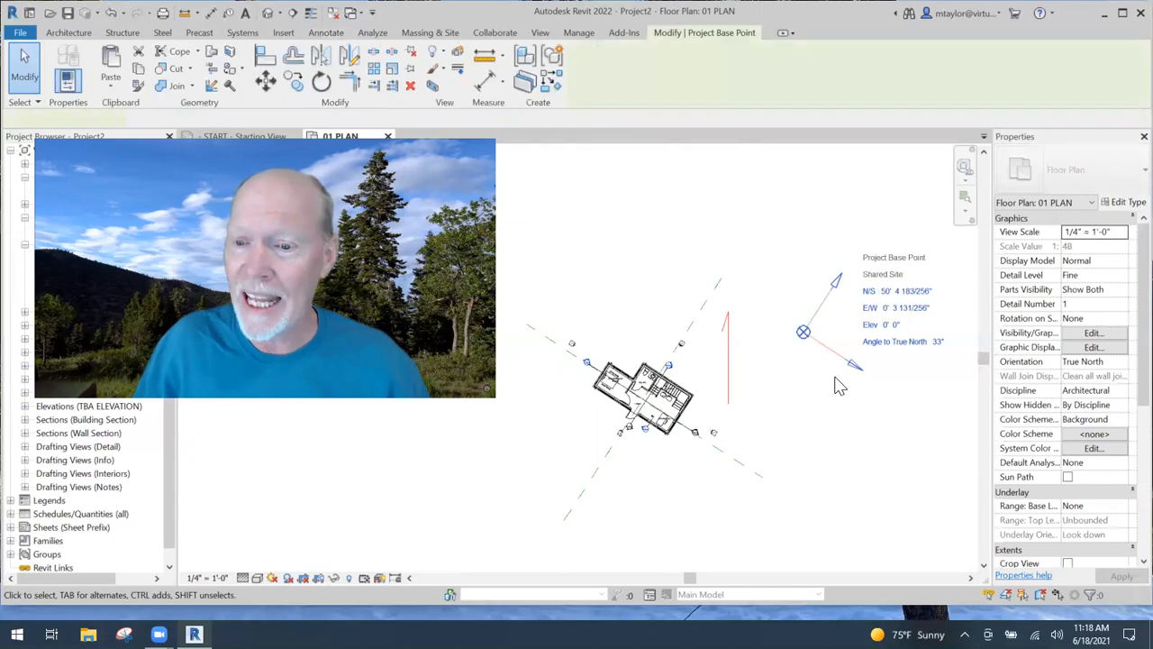
{"action": "left_click", "coordinate": [938, 340]}
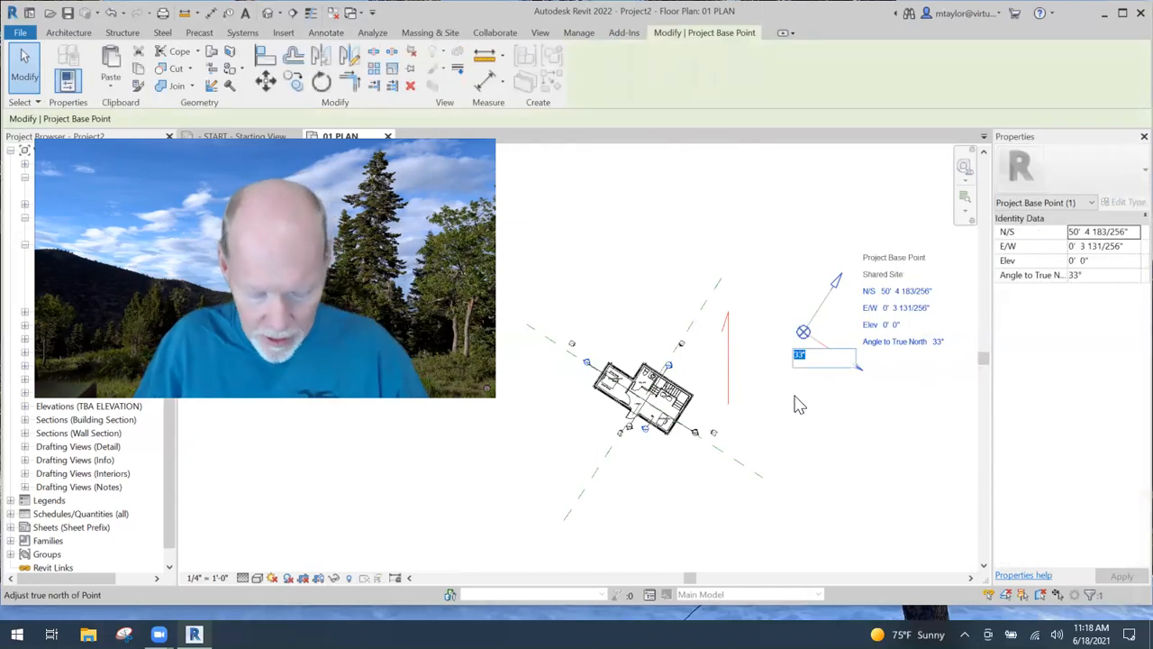
{"action": "type", "text": "0"}
{"action": "key", "text": "Return"}
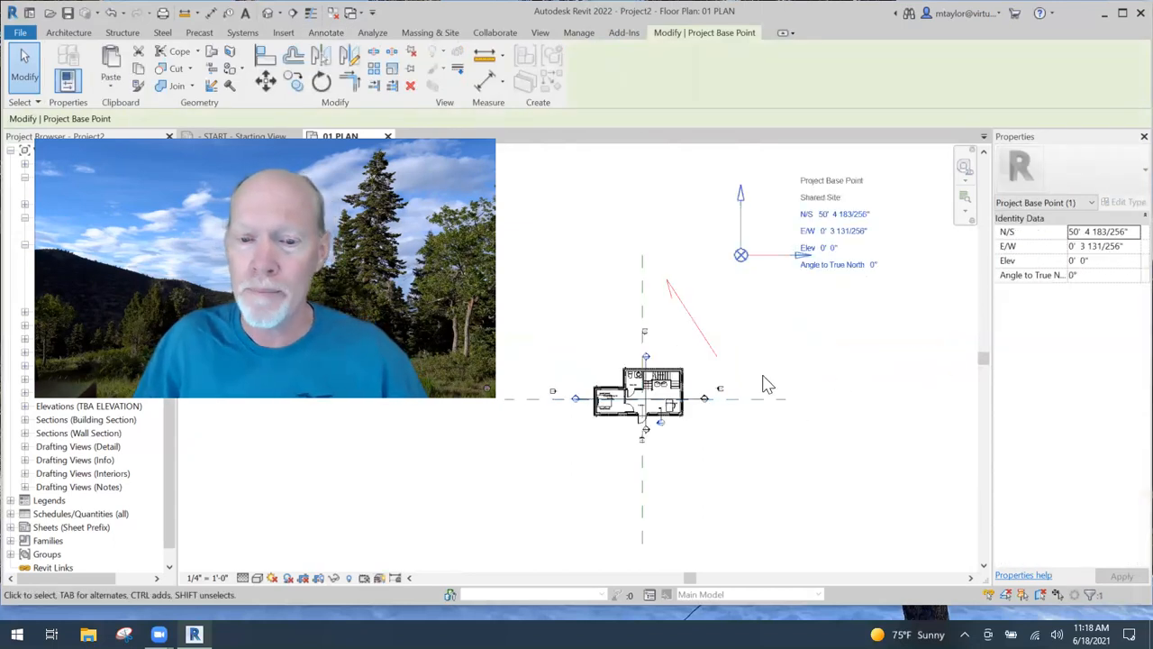
{"action": "left_click", "coordinate": [762, 383]}
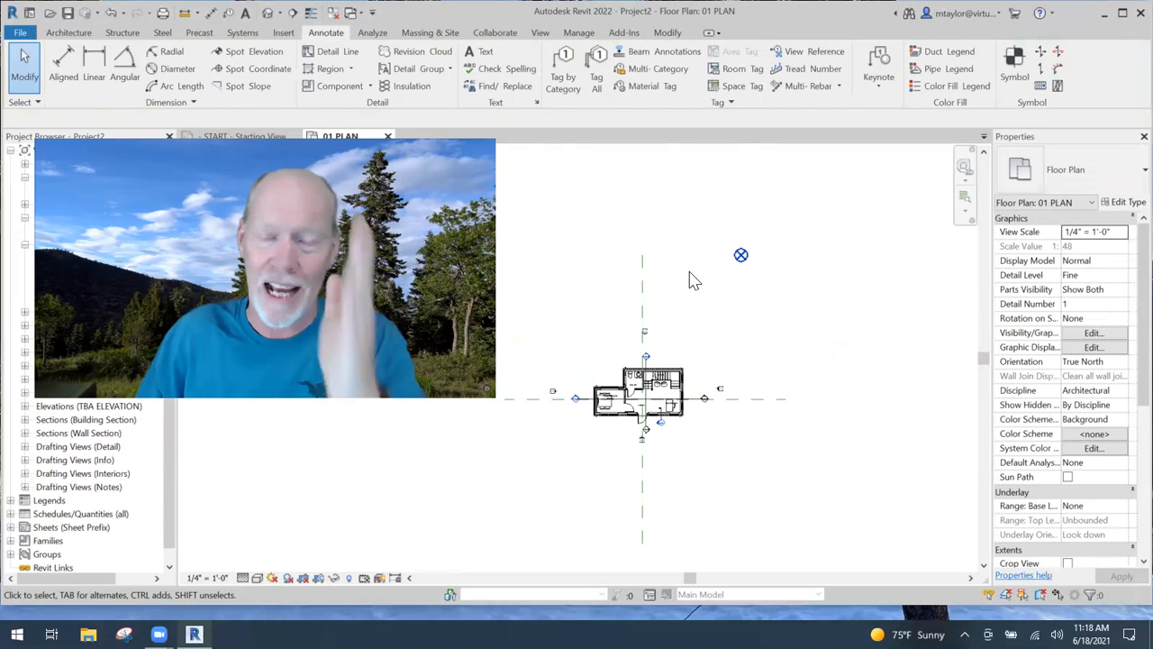
{"action": "left_click", "coordinate": [739, 256]}
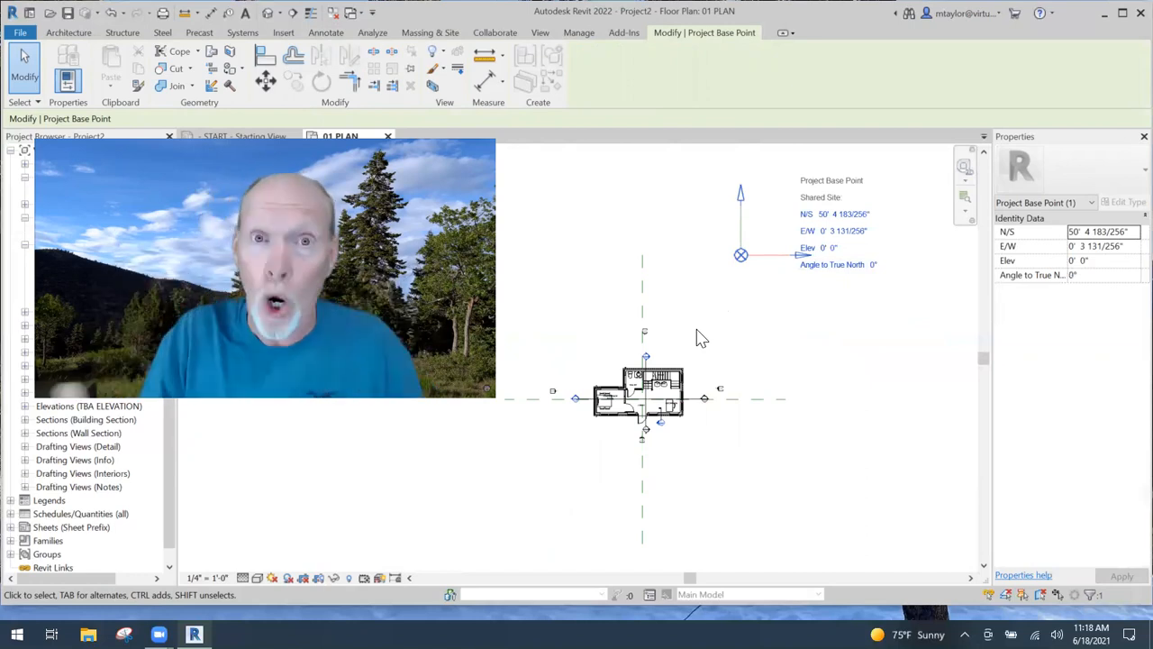
Move the project base point to about N/S 40' 5", E/W -6' 8".
{"action": "left_click", "coordinate": [764, 316]}
{"action": "left_click", "coordinate": [740, 256]}
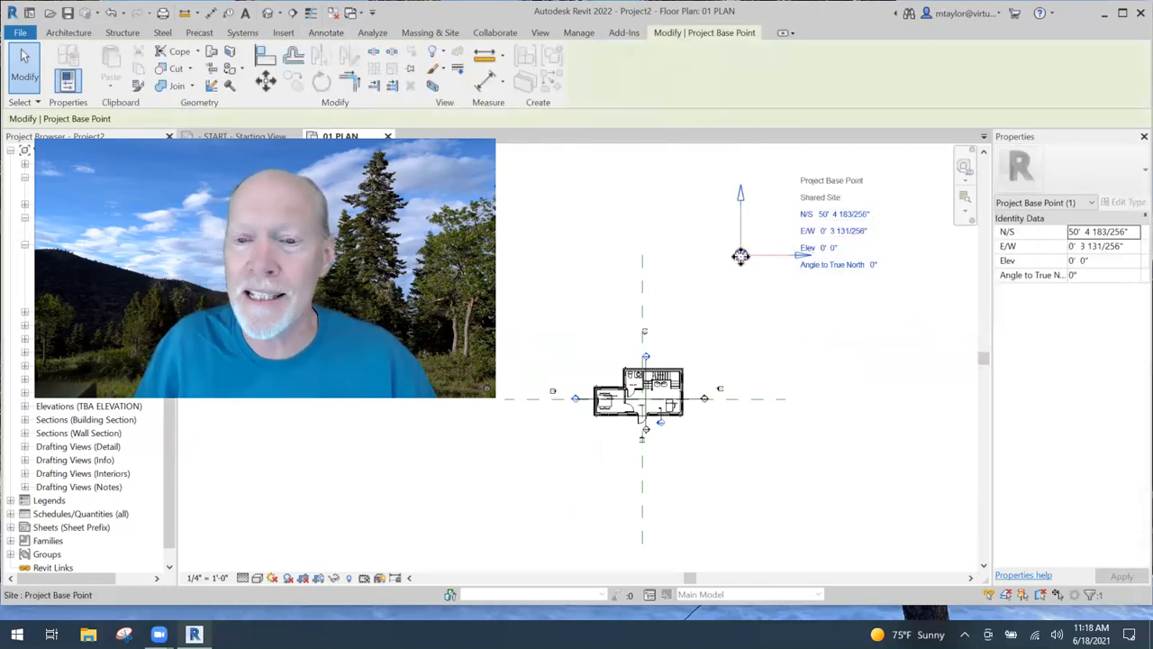
{"action": "left_click_drag", "start_coordinate": [711, 299], "coordinate": [756, 331]}
{"action": "key", "text": "Escape"}
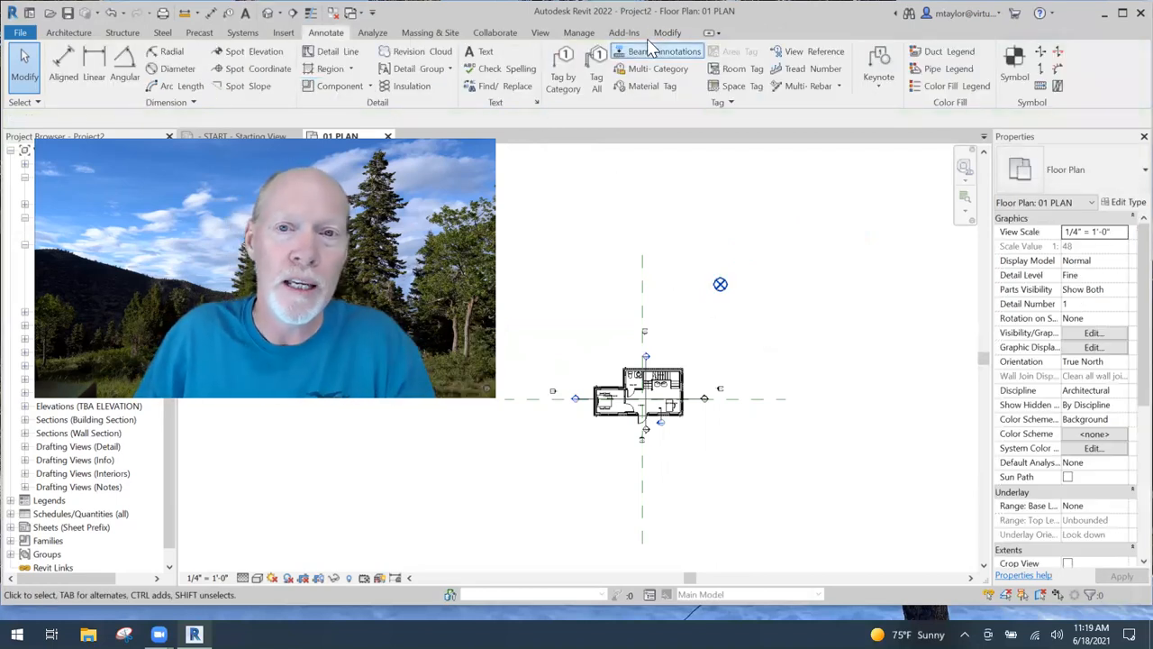
Review the project position options, and check the project base point's coordinates and Angle to True North.
{"action": "left_click", "coordinate": [579, 32]}
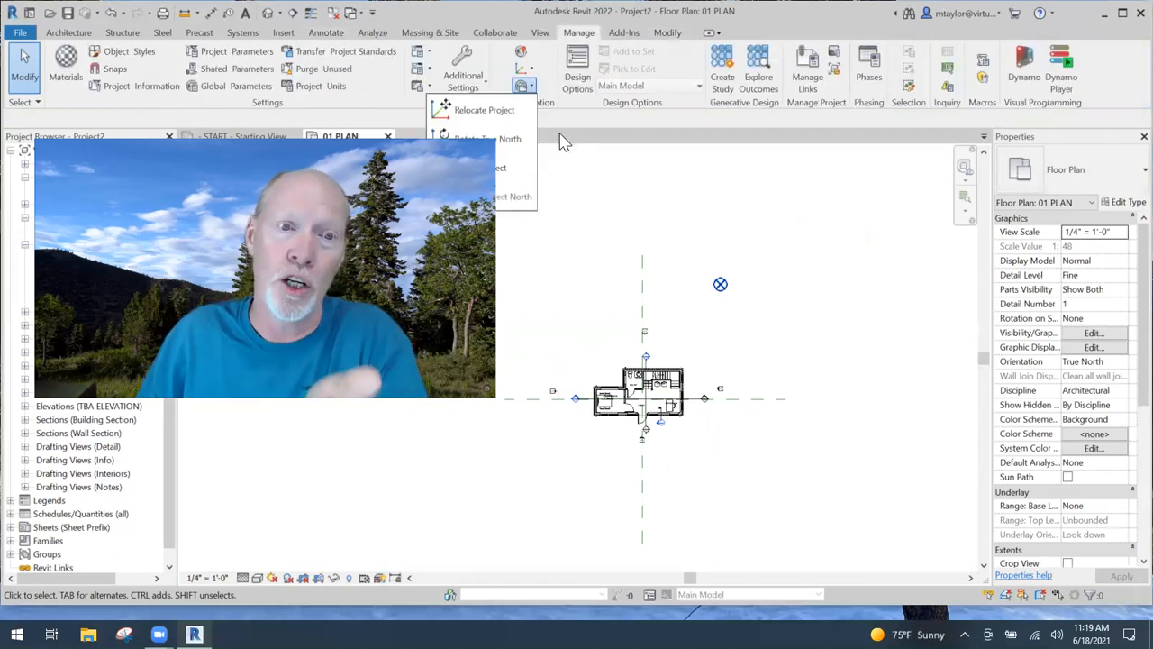
{"action": "left_click", "coordinate": [761, 249]}
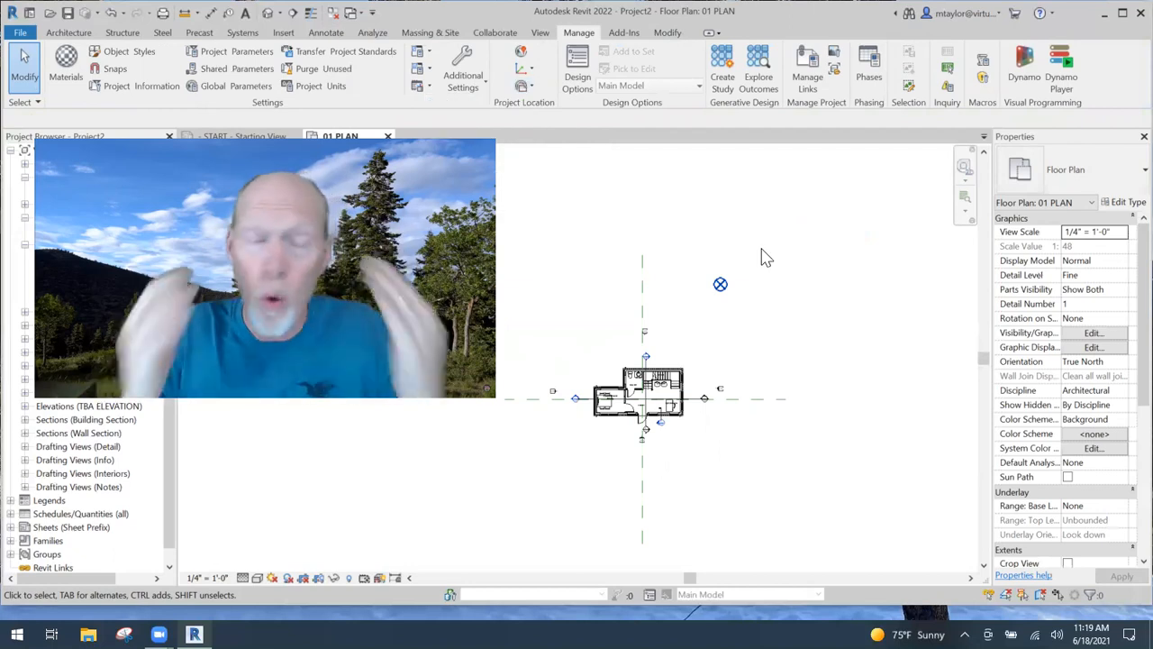
{"action": "left_click", "coordinate": [726, 286]}
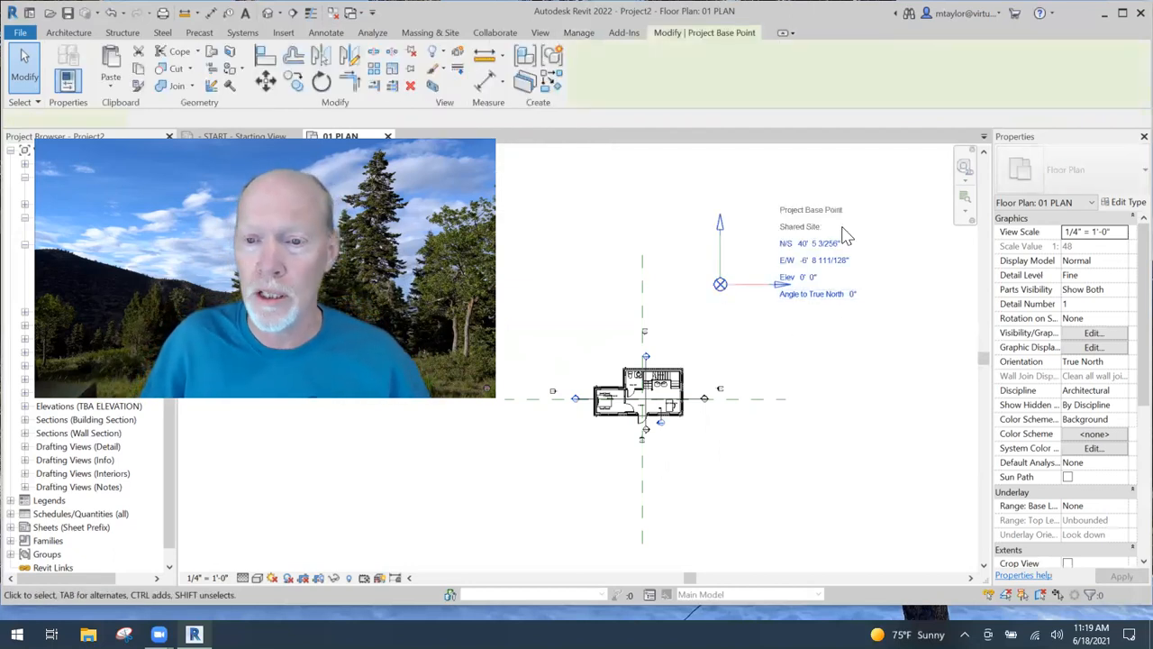
{"action": "left_click", "coordinate": [745, 326]}
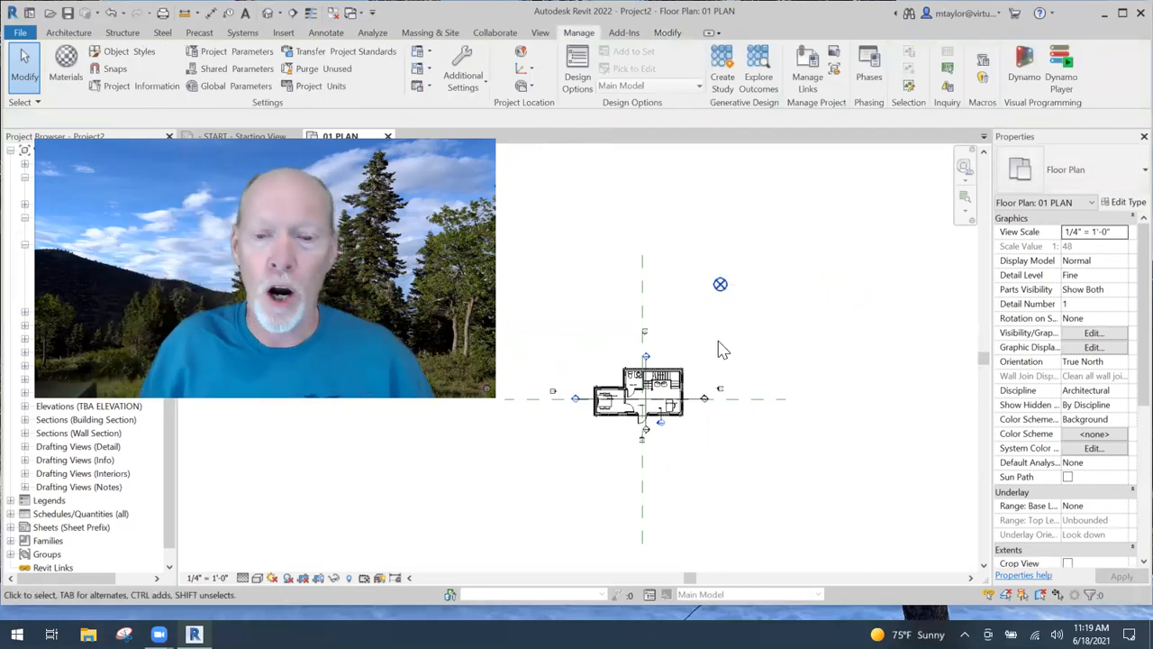
Move the project base point to about N/S 68' 0", E/W -50' 8", above the building's upper wall.
{"action": "left_click", "coordinate": [719, 285]}
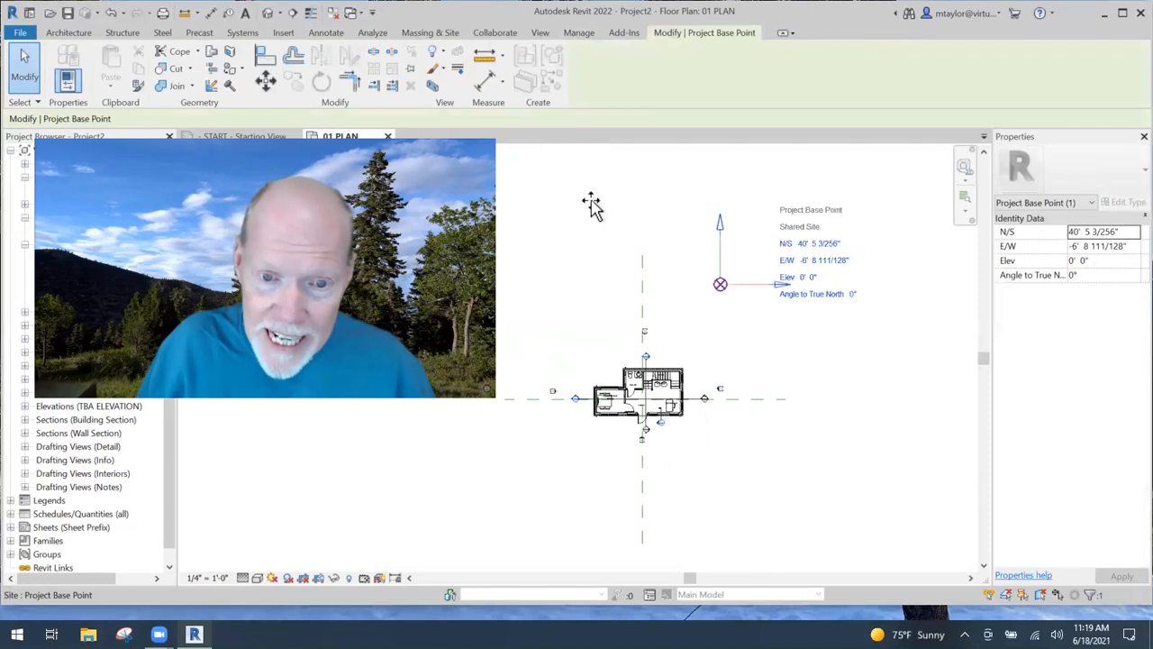
{"action": "key", "text": "ctrl+z"}
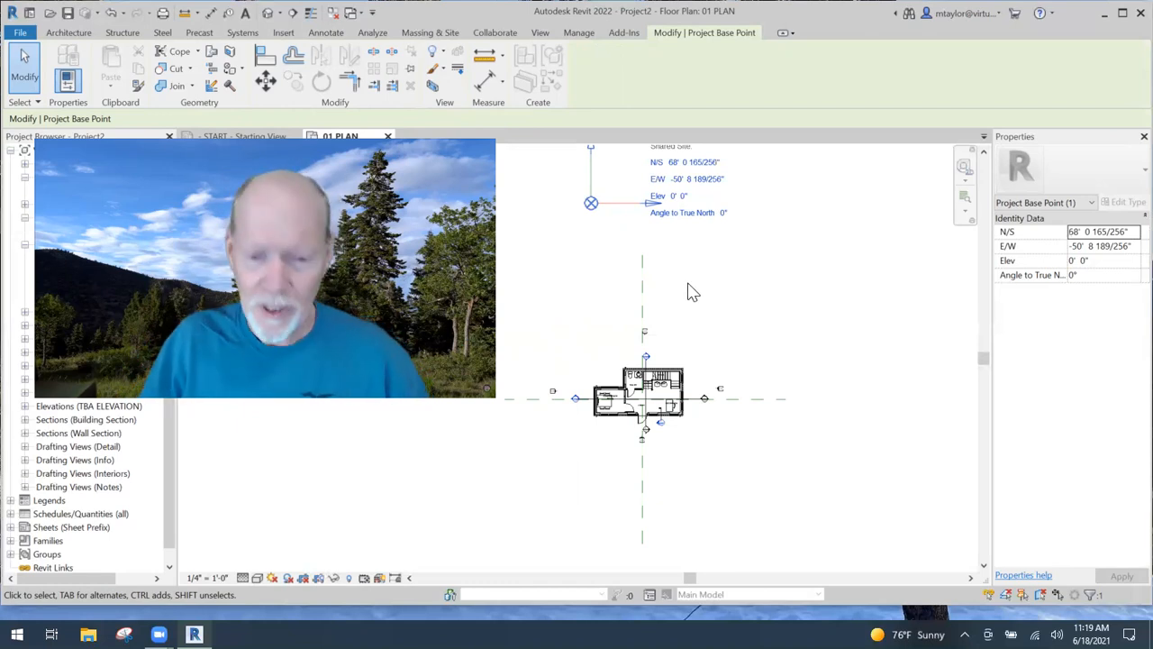
{"action": "left_click", "coordinate": [724, 319]}
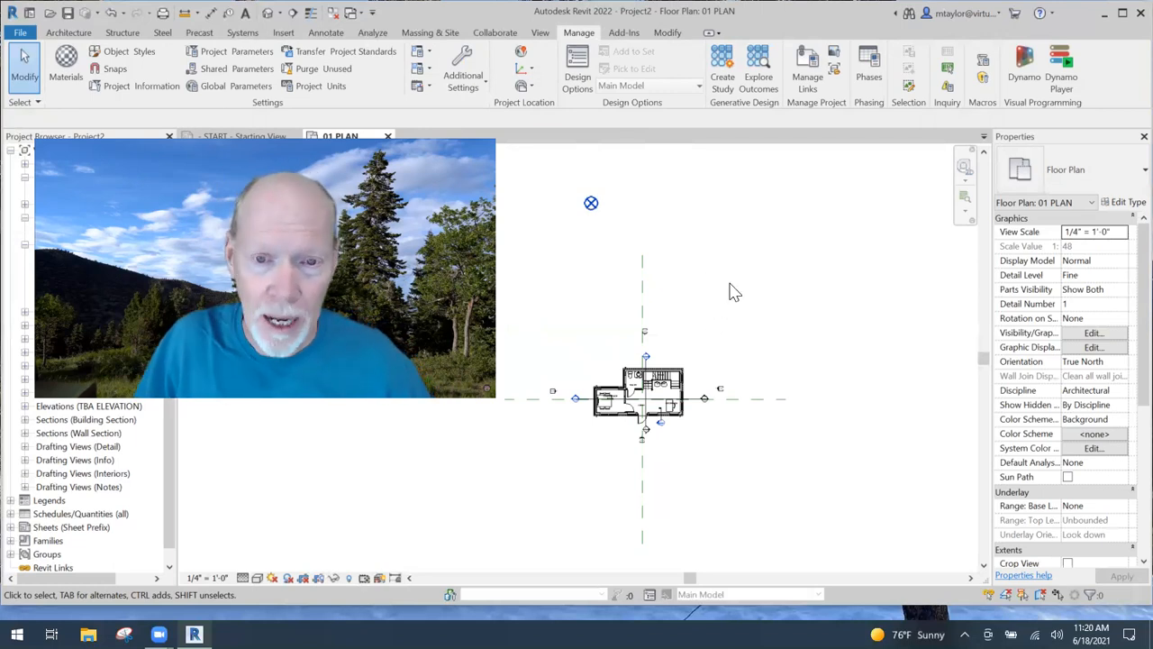
Start a new Exterior - W6 - Brick wall with its top constraint set up to level SECOND FLOOR.
{"action": "scroll", "coordinate": [661, 275], "scroll_direction": "up", "scroll_amount": 5}
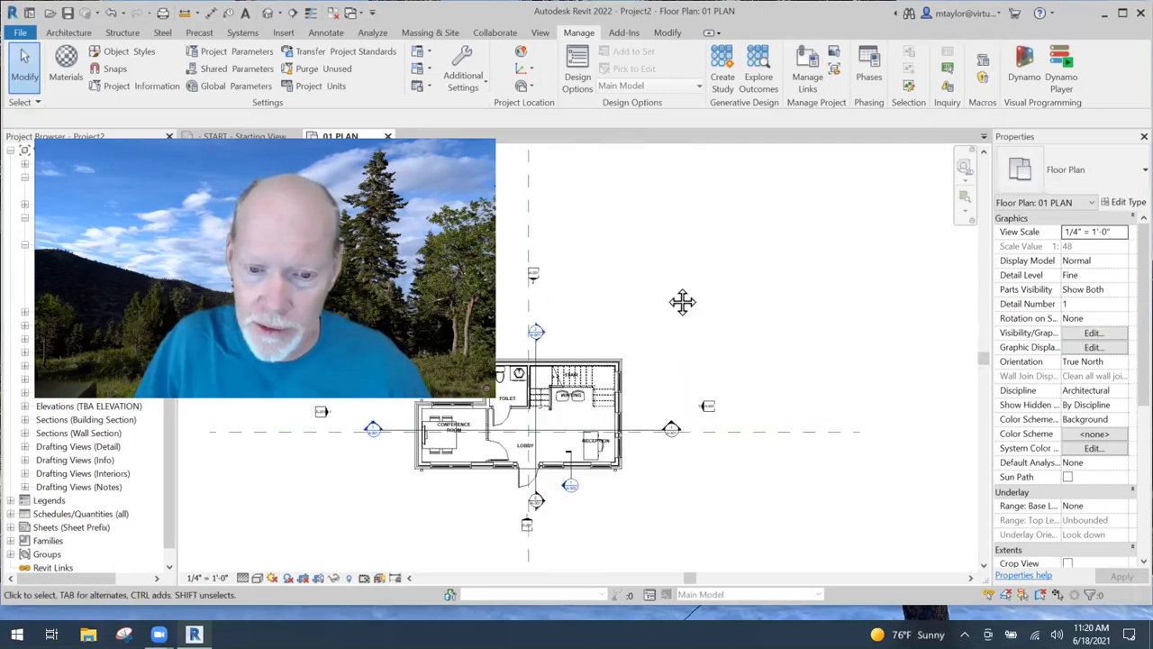
{"action": "left_click", "coordinate": [652, 386]}
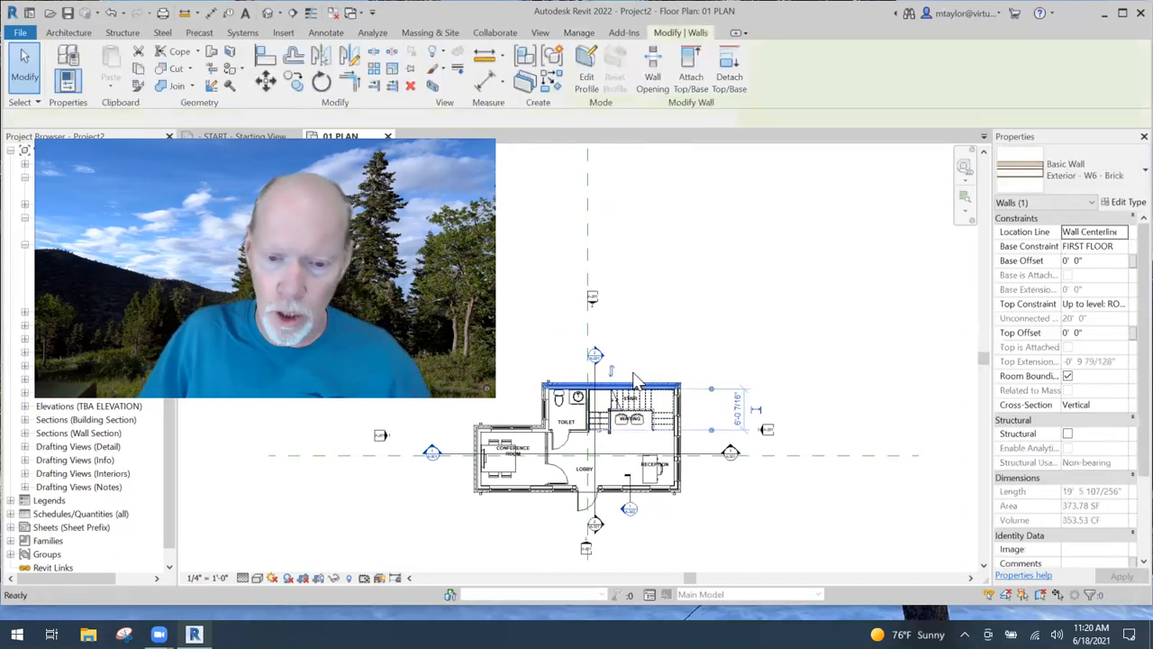
{"action": "key", "text": "w"}
{"action": "key", "text": "a"}
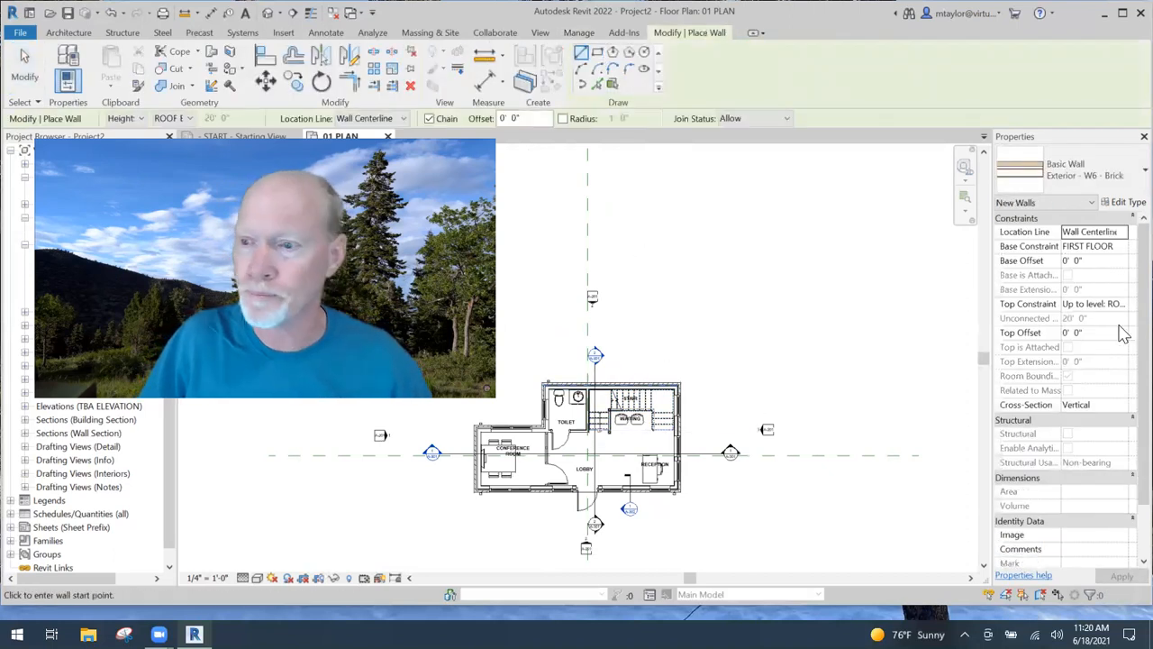
{"action": "left_click", "coordinate": [1120, 304]}
{"action": "left_click", "coordinate": [1121, 304]}
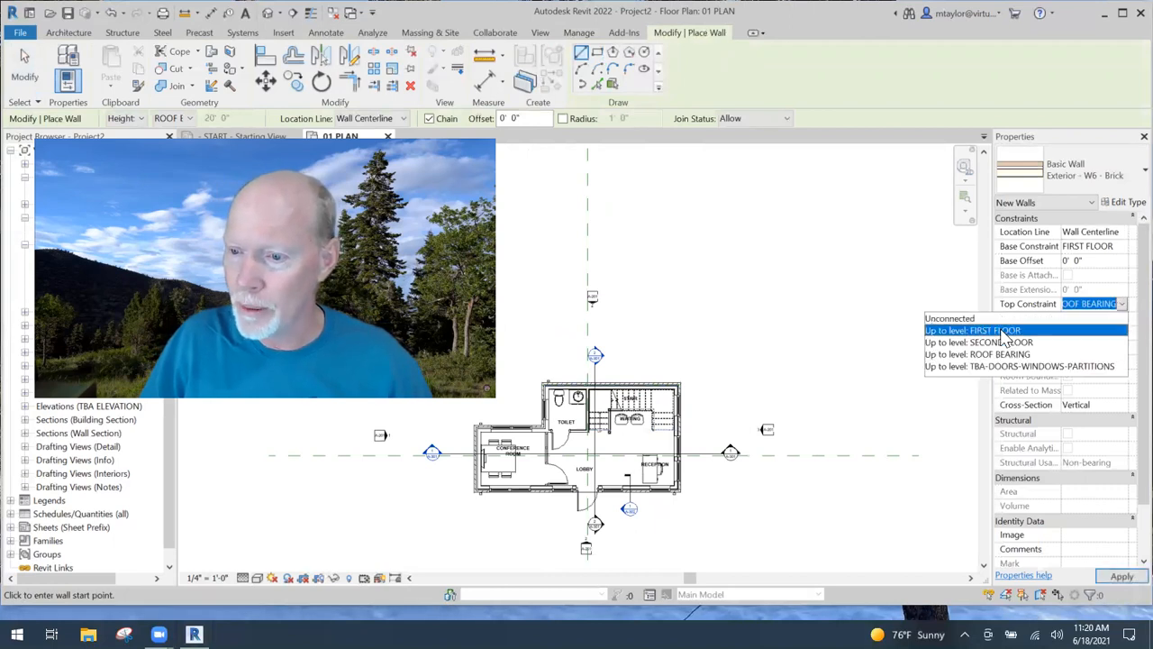
{"action": "left_click", "coordinate": [1009, 327]}
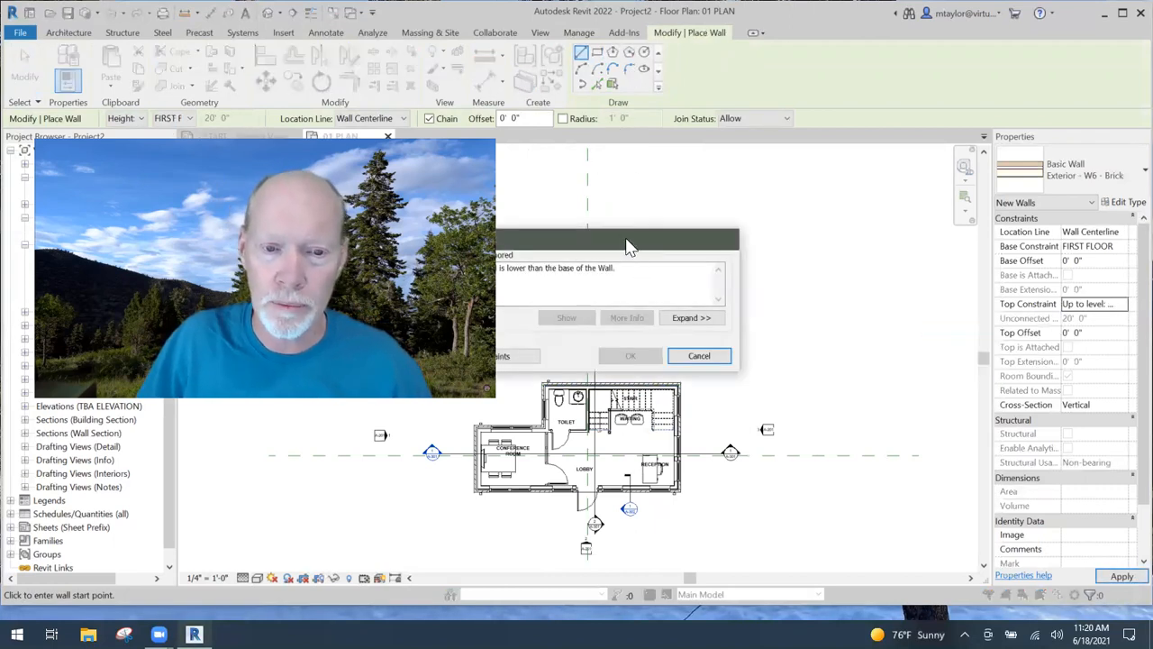
{"action": "left_click", "coordinate": [811, 309]}
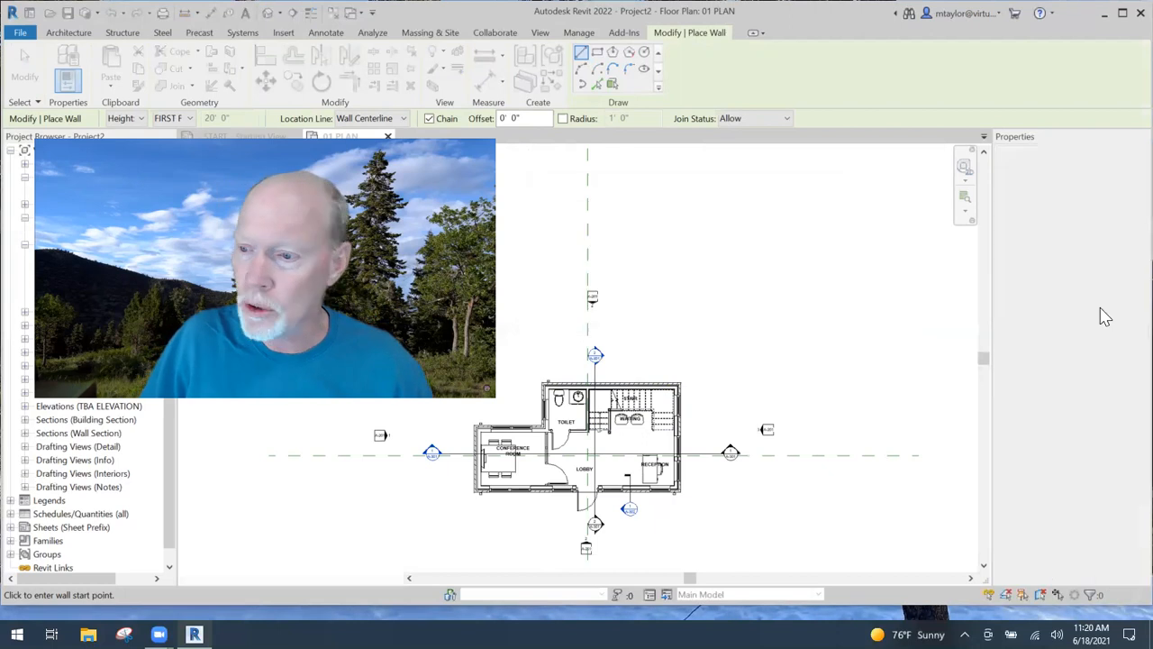
{"action": "left_click", "coordinate": [1119, 304]}
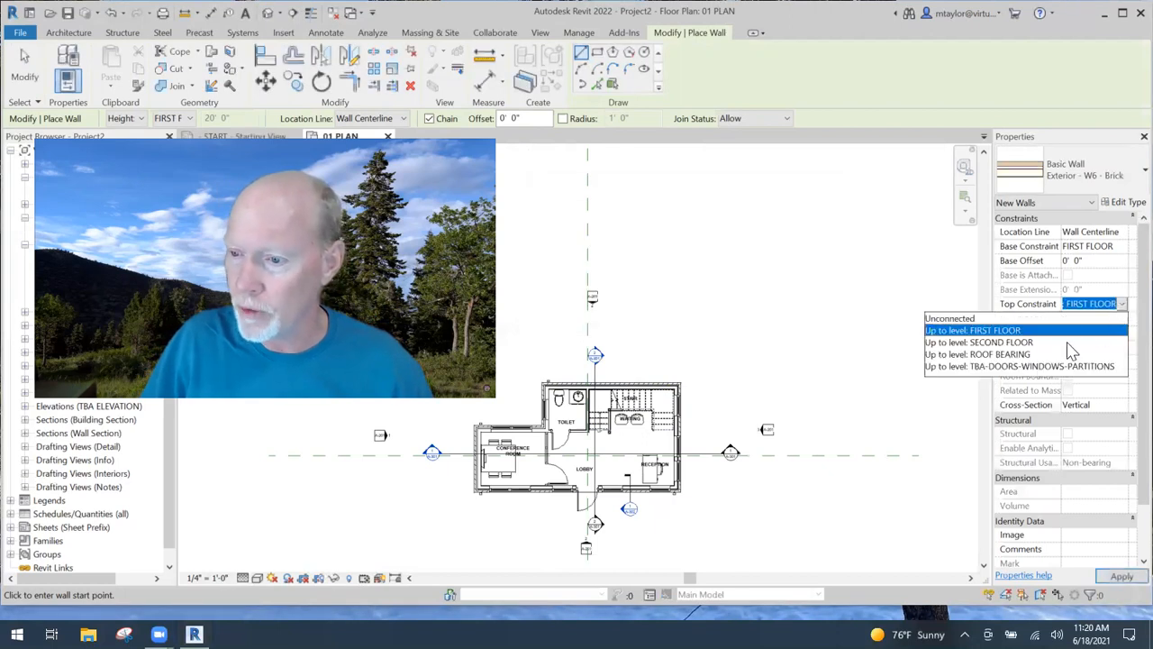
{"action": "left_click", "coordinate": [1020, 343]}
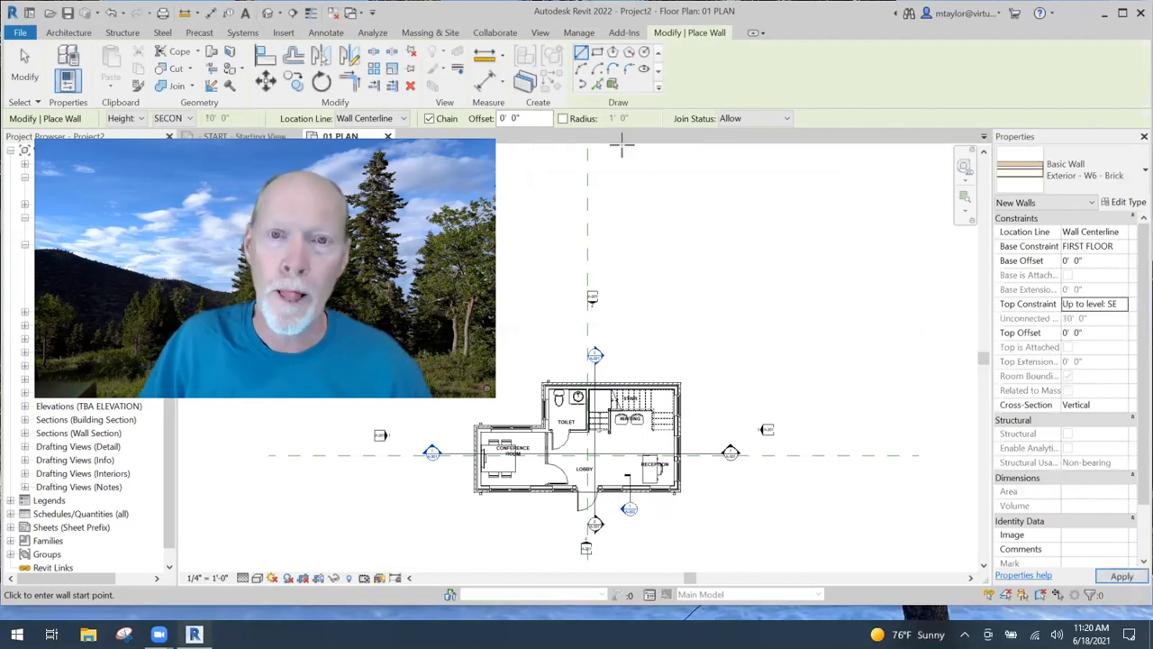
Draw a closed rectangle of brick walls about 16.5 by 6.5 feet, angled 35°, above the existing building's upper right corner.
{"action": "left_click", "coordinate": [682, 330]}
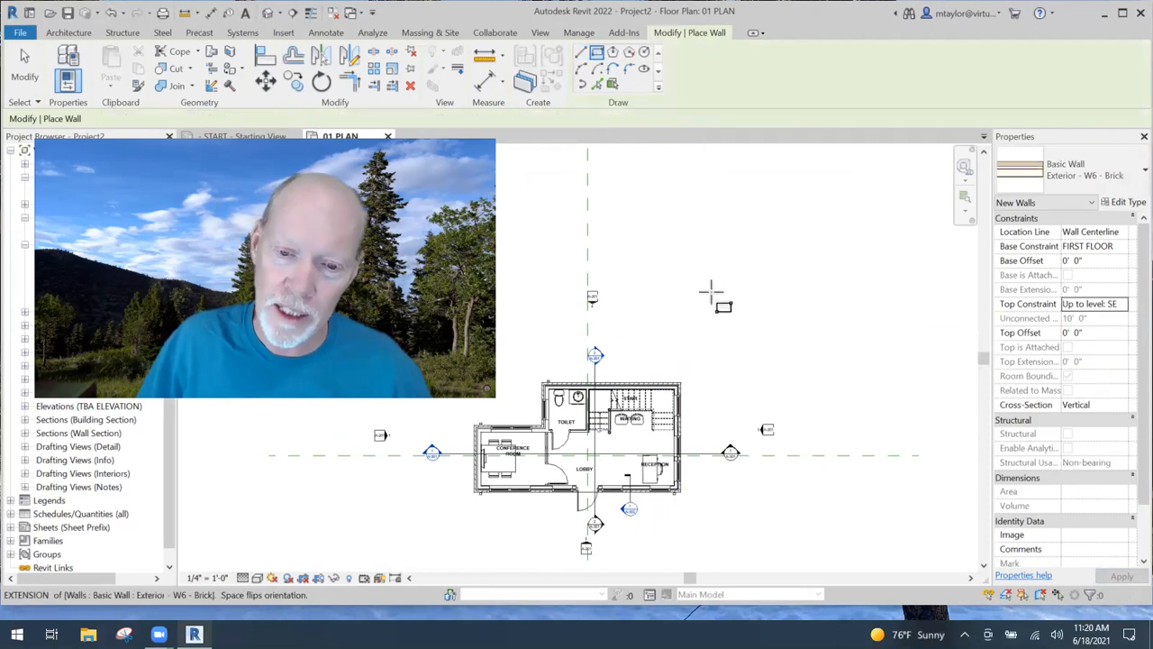
{"action": "left_click", "coordinate": [740, 243]}
{"action": "left_click", "coordinate": [582, 53]}
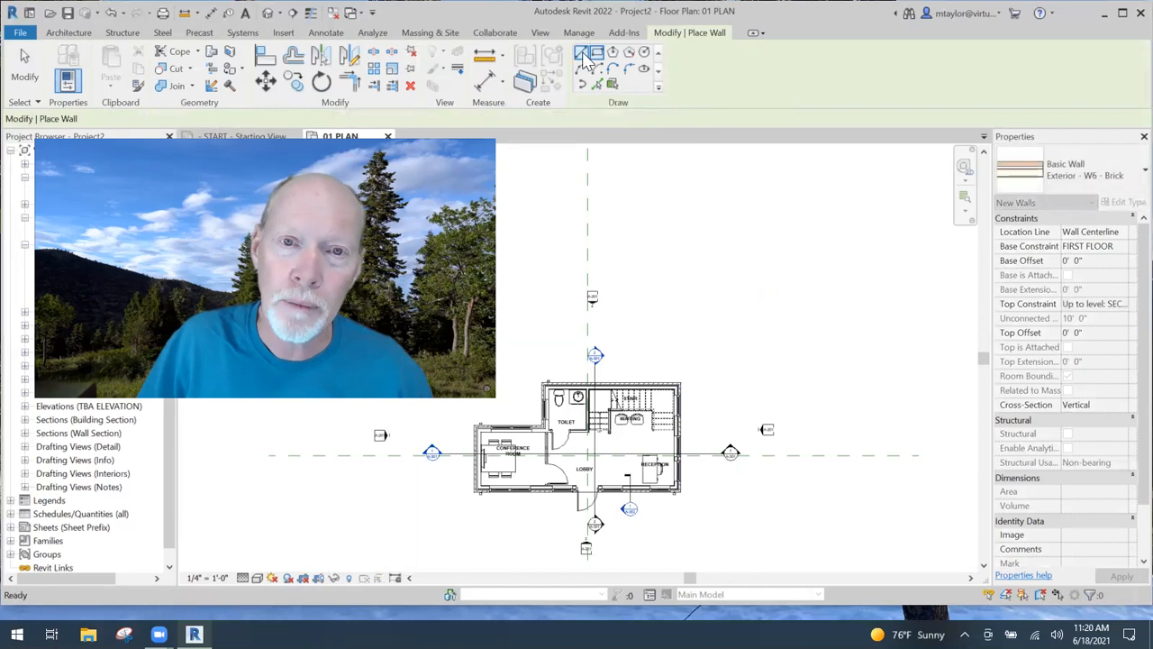
{"action": "left_click", "coordinate": [690, 319]}
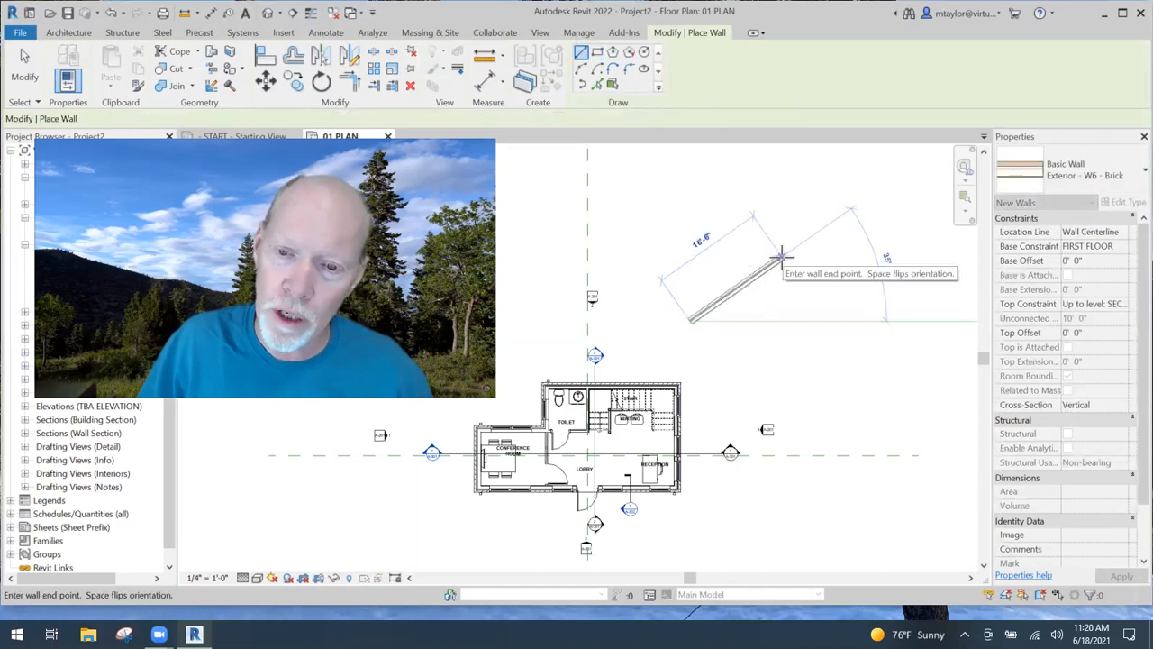
{"action": "left_click", "coordinate": [805, 286]}
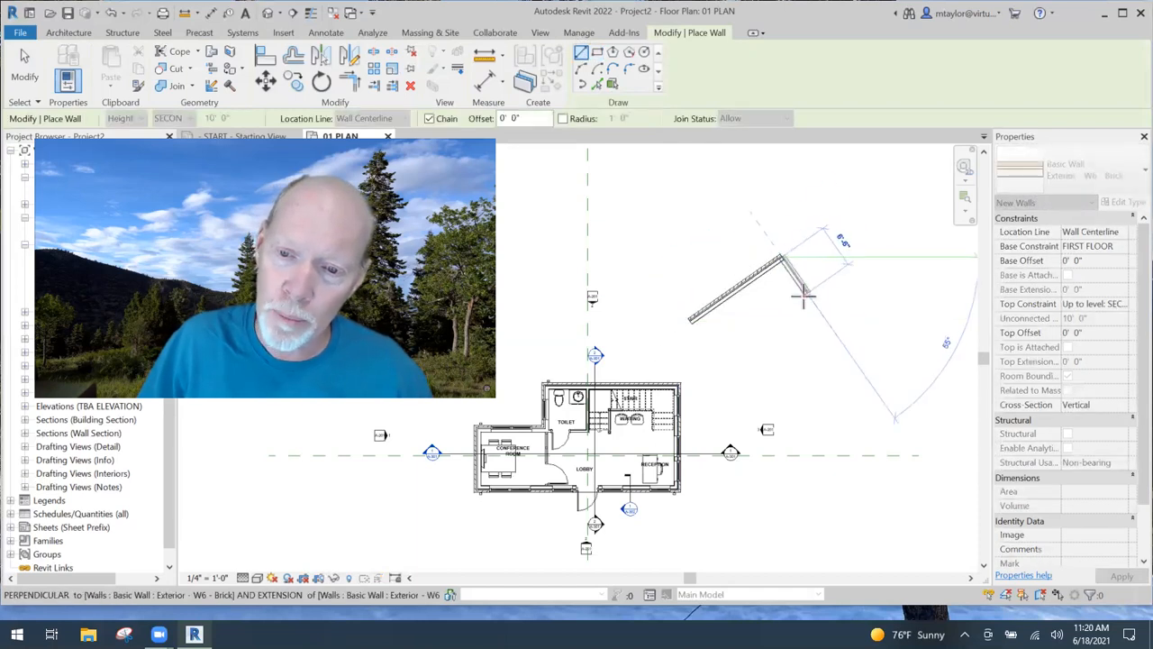
{"action": "left_click", "coordinate": [715, 353]}
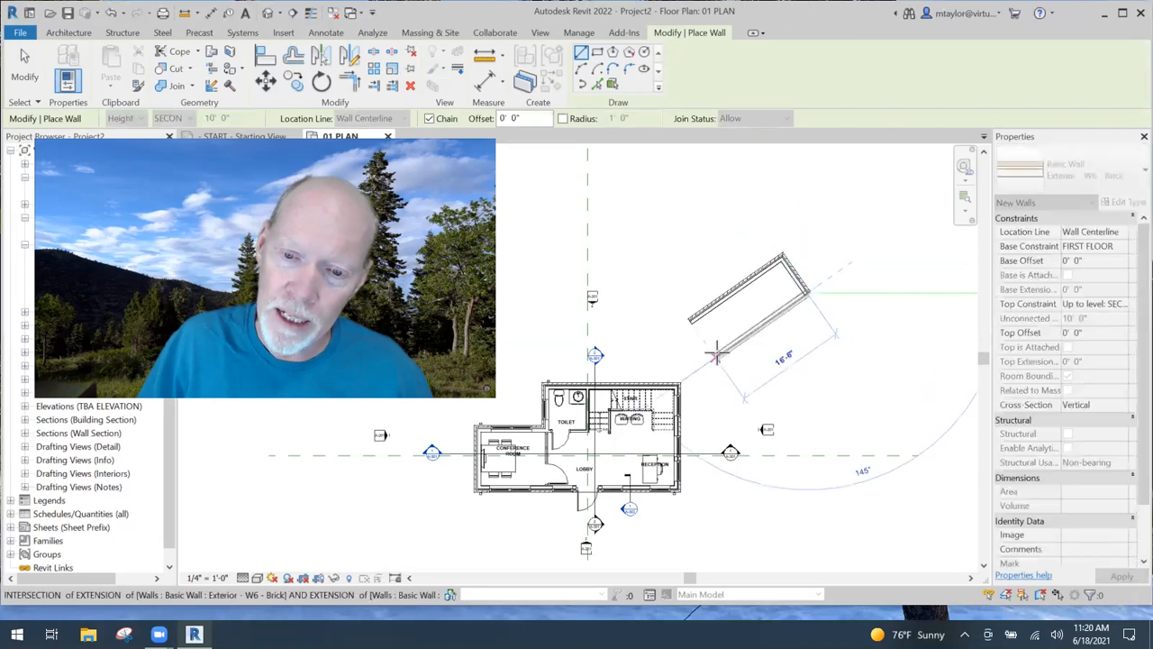
{"action": "left_click", "coordinate": [691, 319]}
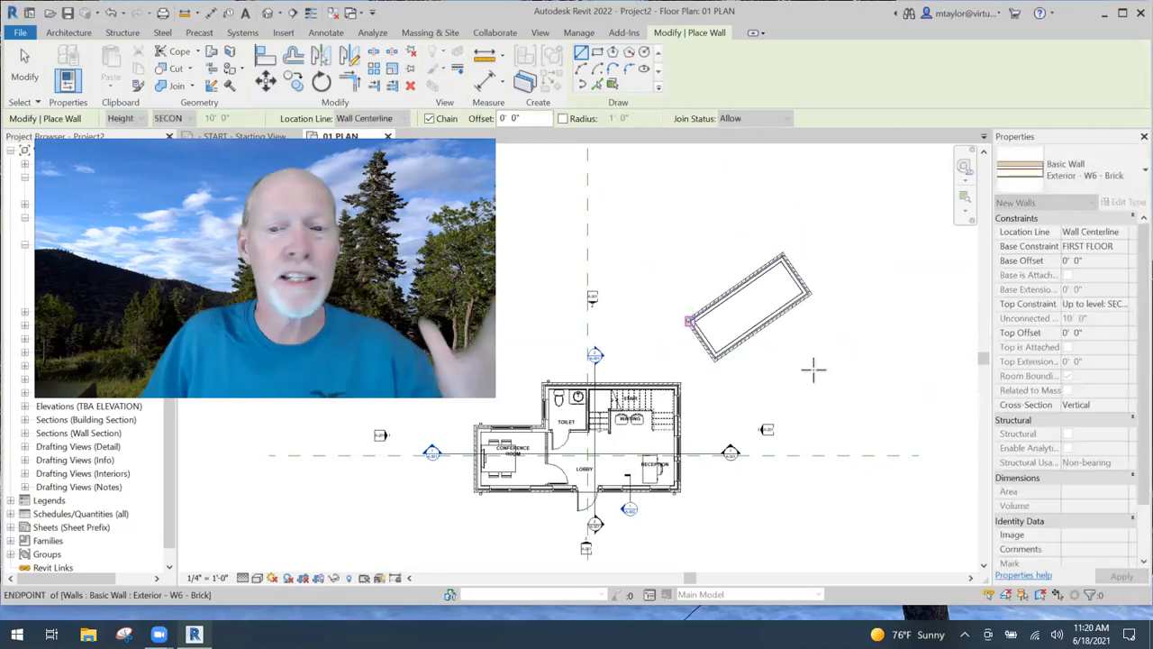
{"action": "scroll", "coordinate": [780, 330], "scroll_direction": "up", "scroll_amount": 2}
{"action": "key", "text": "Escape"}
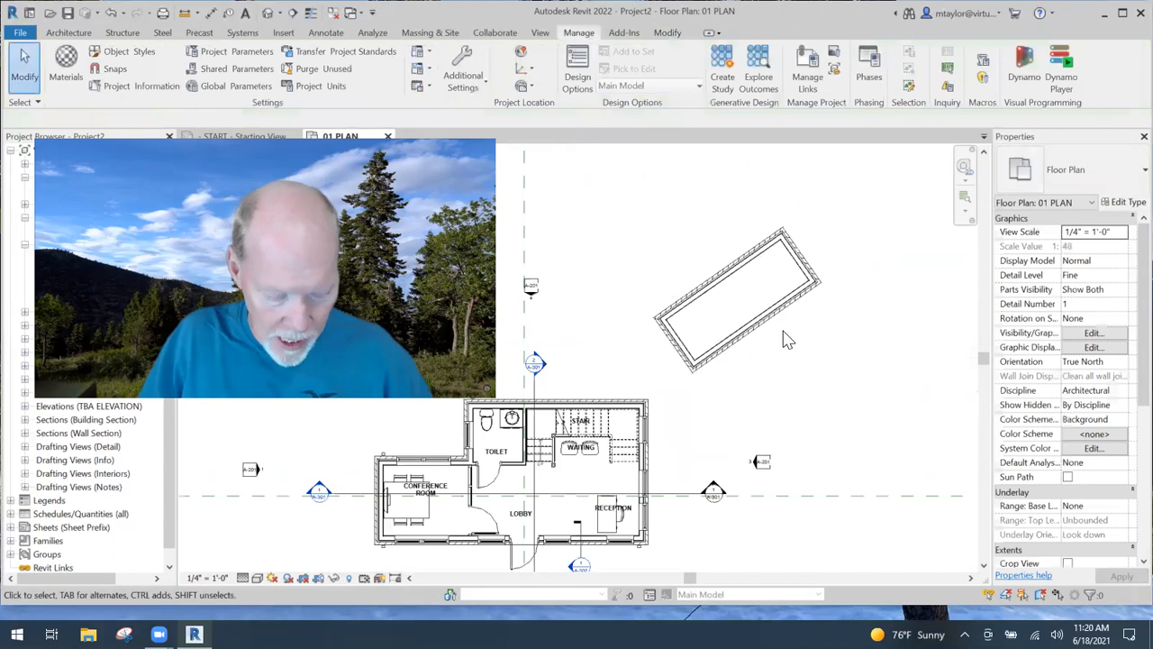
Place a 3'-0" x 7'-0" single flush door in the angled building's lower long wall and 4'-0" x 5'-4" double-hung windows in its other walls.
{"action": "key", "text": "d"}
{"action": "key", "text": "r"}
{"action": "left_click", "coordinate": [761, 326]}
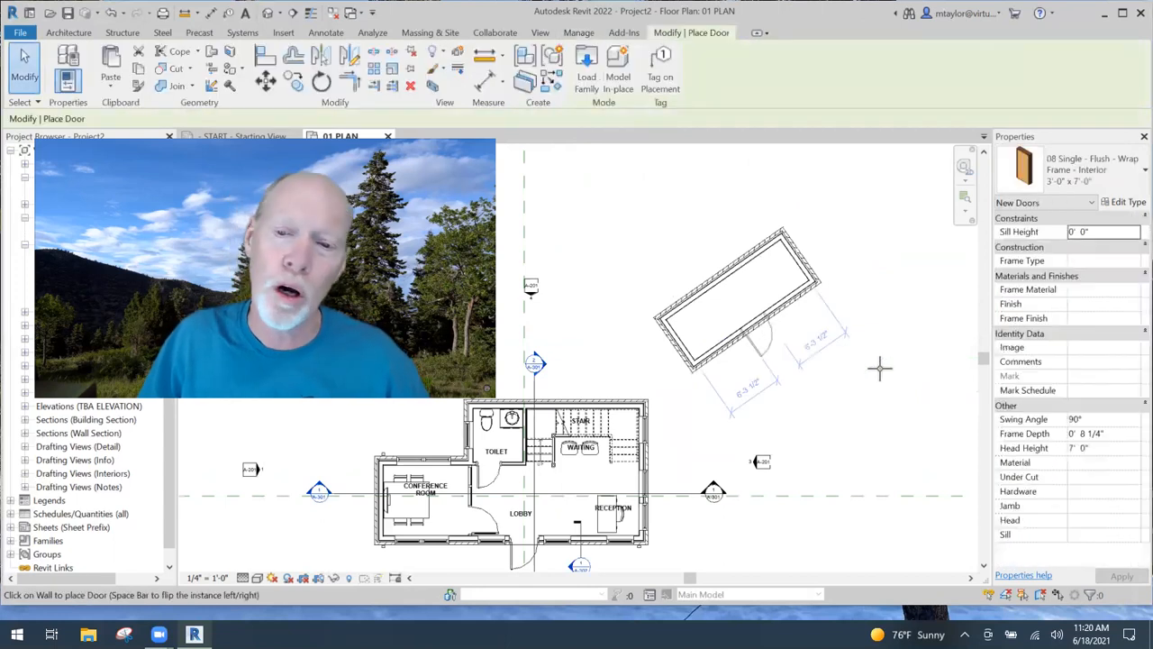
{"action": "key", "text": "Escape"}
{"action": "key", "text": "w"}
{"action": "key", "text": "n"}
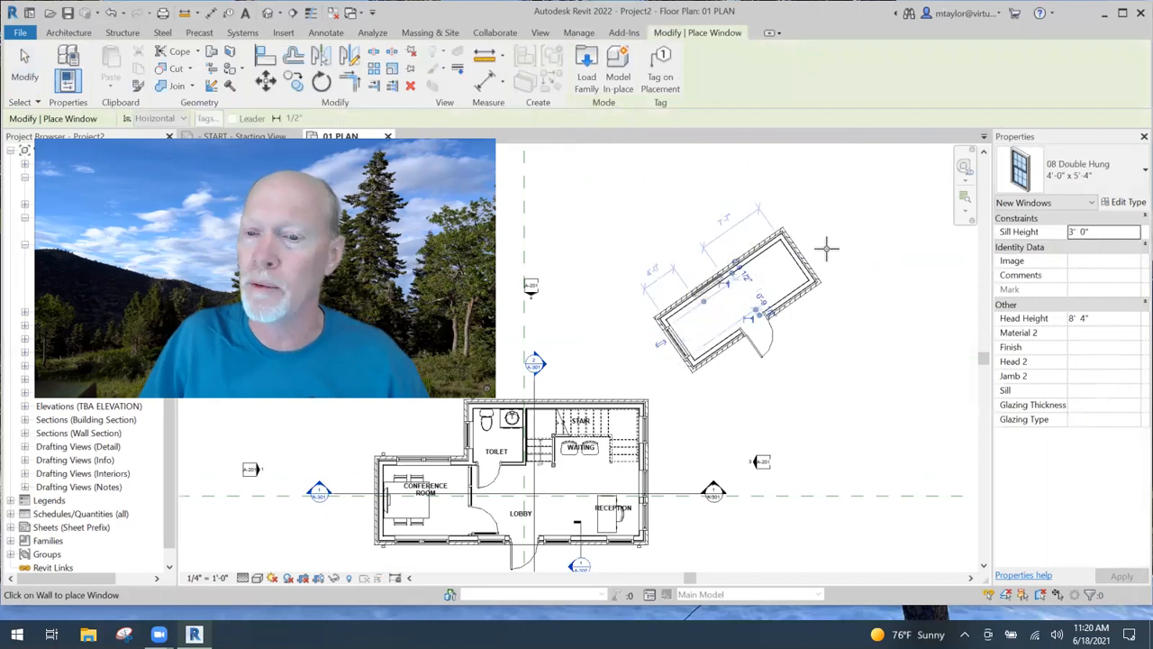
{"action": "key", "text": "Escape"}
{"action": "scroll", "coordinate": [832, 313], "scroll_direction": "up", "scroll_amount": 1}
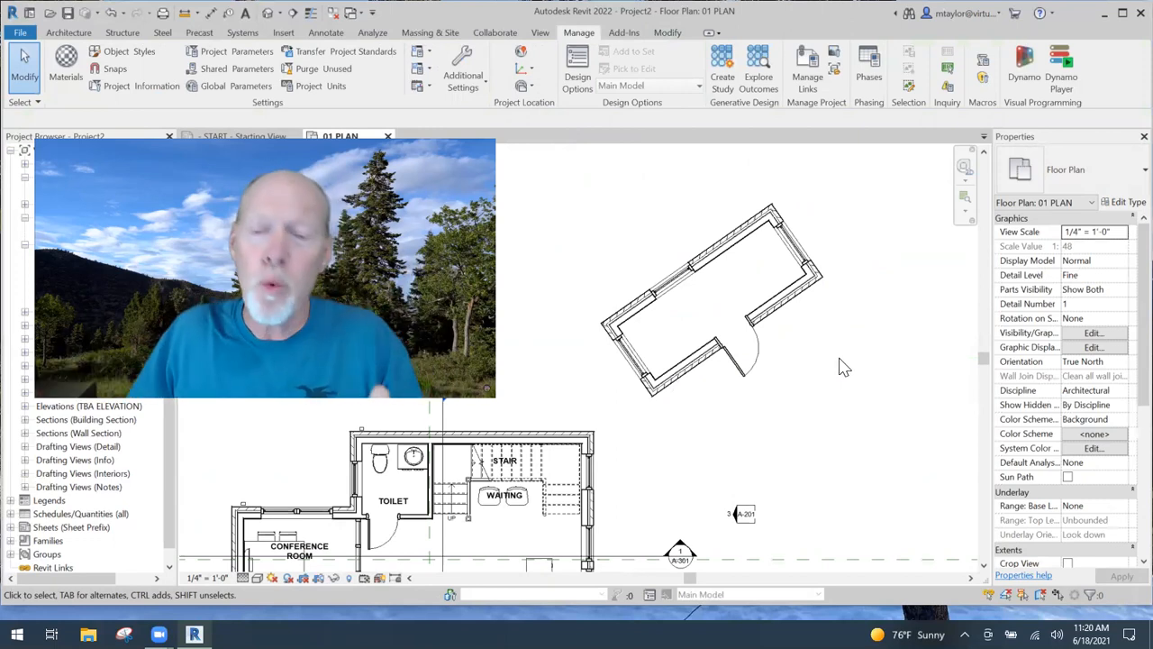
Move the angled building's upper long wall outward to make its end walls about 10' 11" long.
{"action": "left_click", "coordinate": [718, 254]}
{"action": "left_click_drag", "start_coordinate": [718, 253], "coordinate": [690, 211]}
{"action": "left_click", "coordinate": [847, 373]}
{"action": "scroll", "coordinate": [802, 387], "scroll_direction": "down", "scroll_amount": 2}
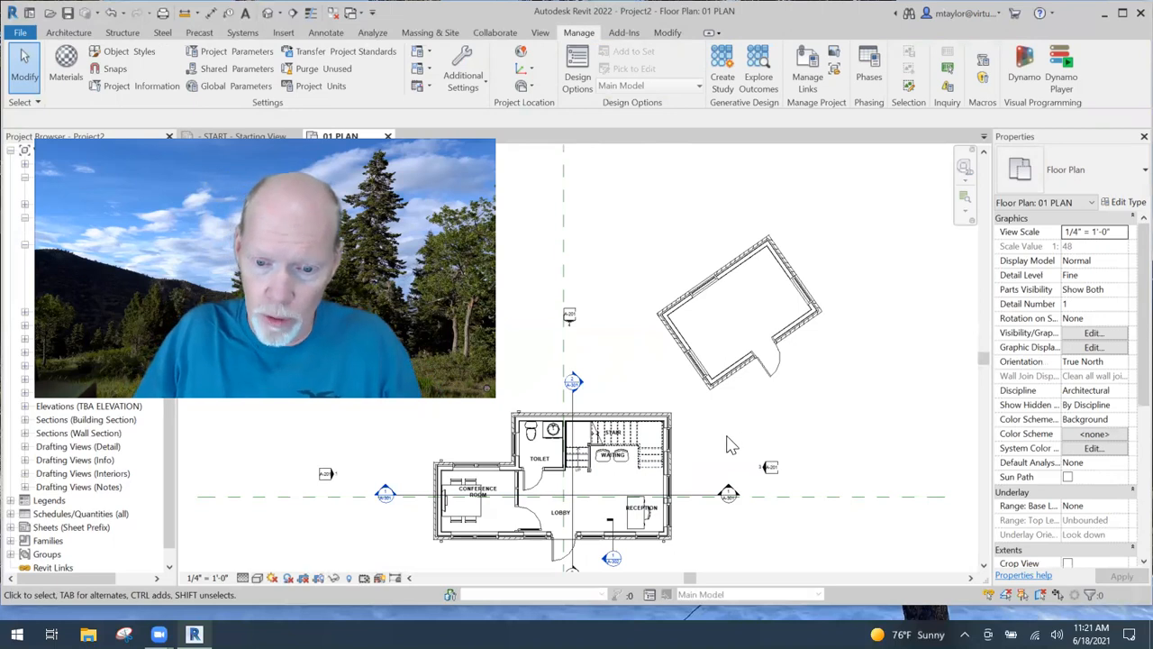
Try shifting the angled building's left end wall, and move its right end wall slightly inward.
{"action": "scroll", "coordinate": [730, 443], "scroll_direction": "down", "scroll_amount": 2}
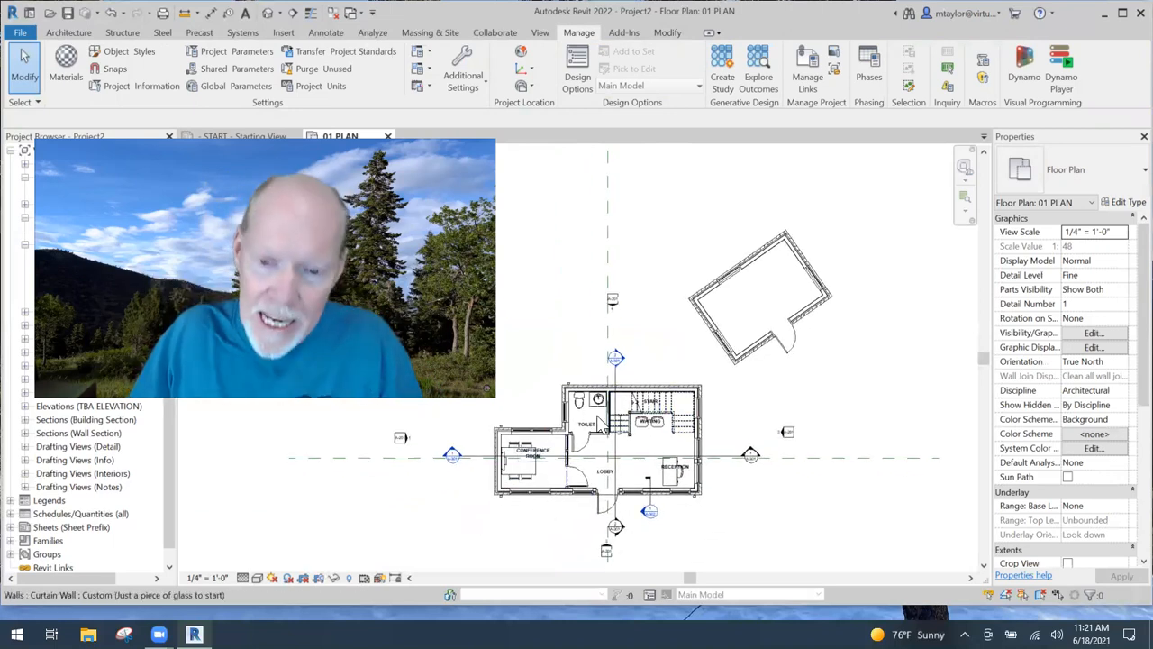
{"action": "left_click", "coordinate": [704, 320]}
{"action": "left_click_drag", "start_coordinate": [728, 303], "coordinate": [708, 321]}
{"action": "left_click", "coordinate": [802, 335]}
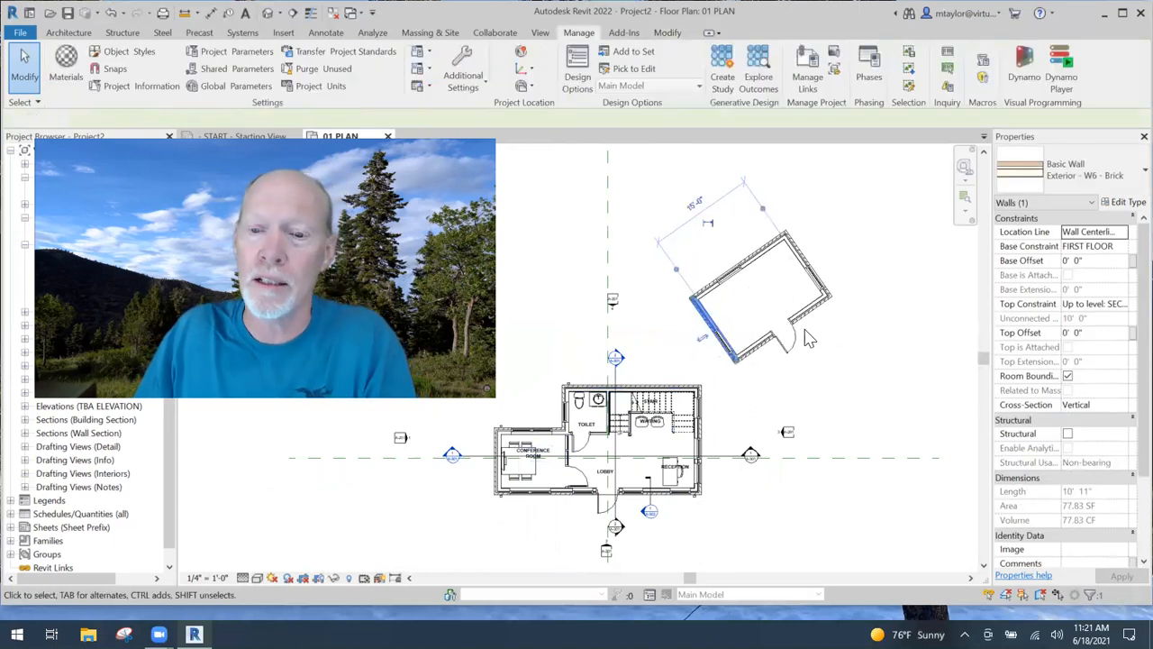
{"action": "left_click", "coordinate": [790, 251]}
{"action": "left_click", "coordinate": [877, 331]}
Check the plan view's Orientation options, keeping True North.
{"action": "left_click", "coordinate": [1097, 361]}
{"action": "left_click", "coordinate": [1096, 363]}
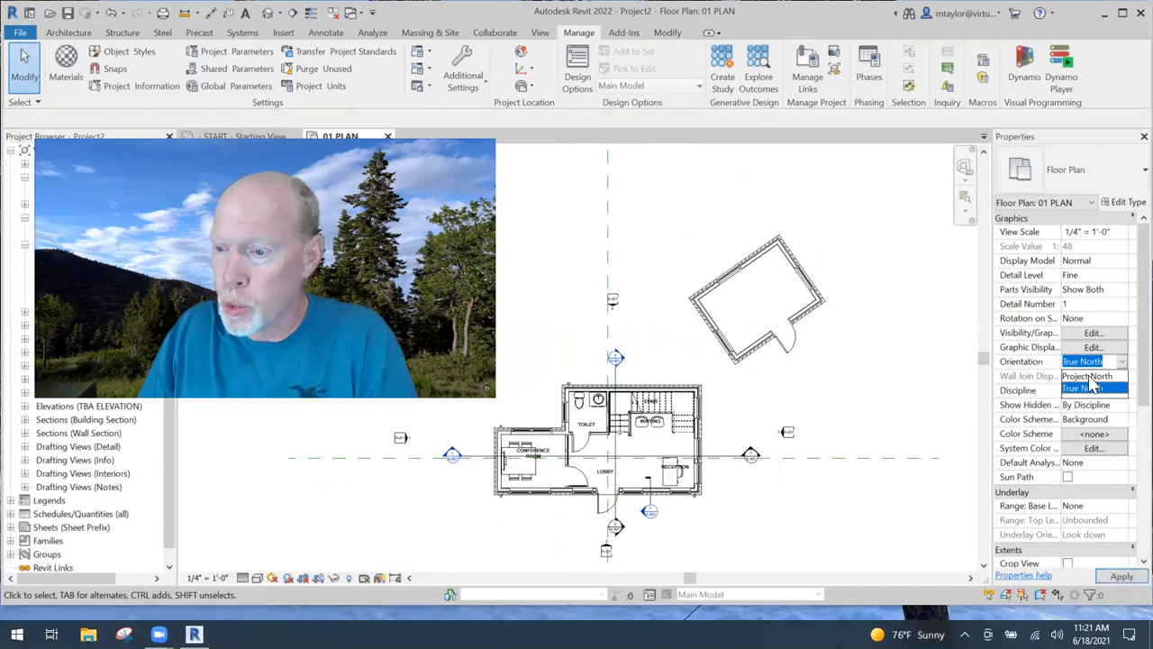
{"action": "left_click", "coordinate": [887, 386]}
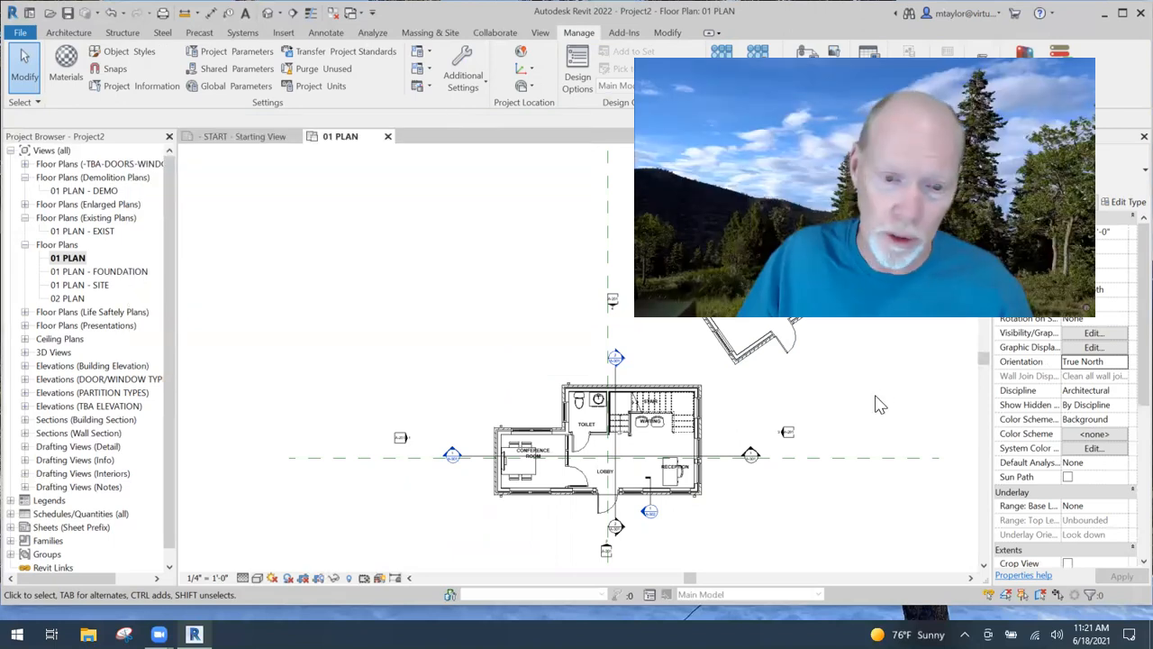
Duplicate the 01 PLAN floor plan view without detailing.
{"action": "middle_click_drag", "start_coordinate": [878, 404], "coordinate": [620, 338]}
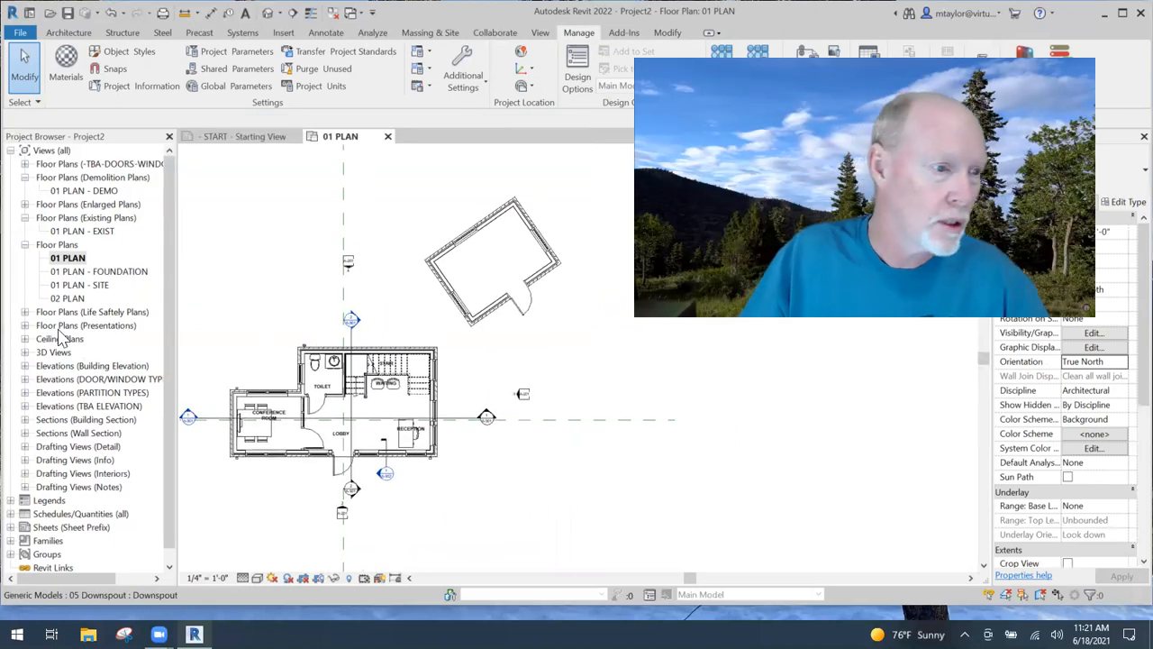
{"action": "right_click", "coordinate": [74, 259]}
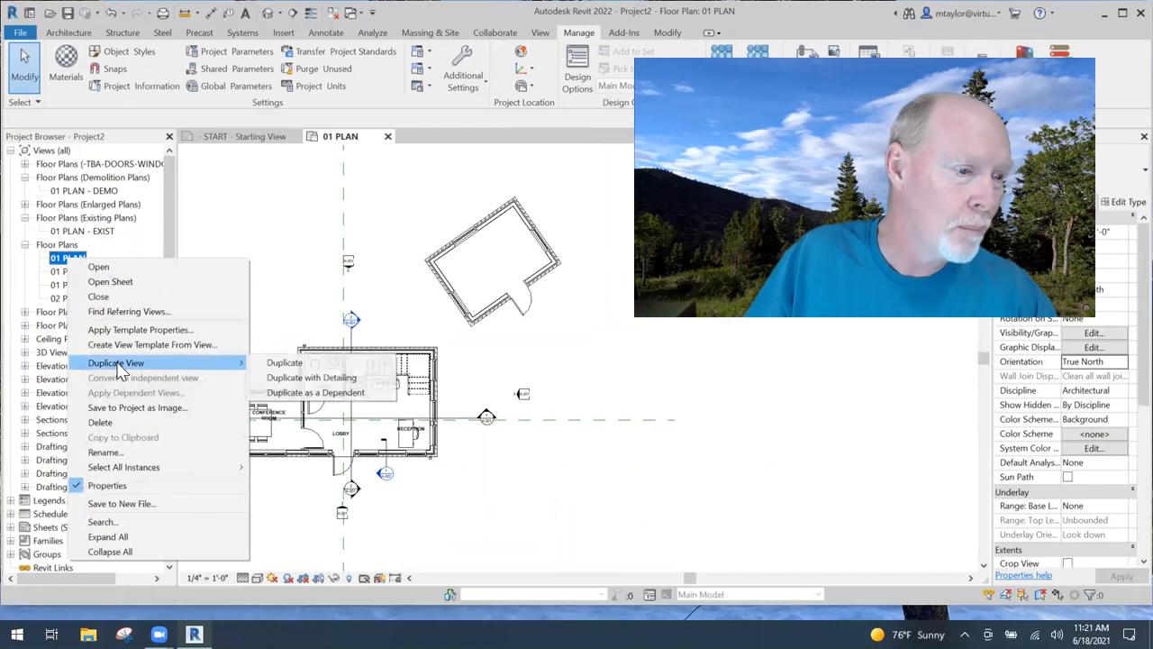
{"action": "mouse_move", "coordinate": [135, 363]}
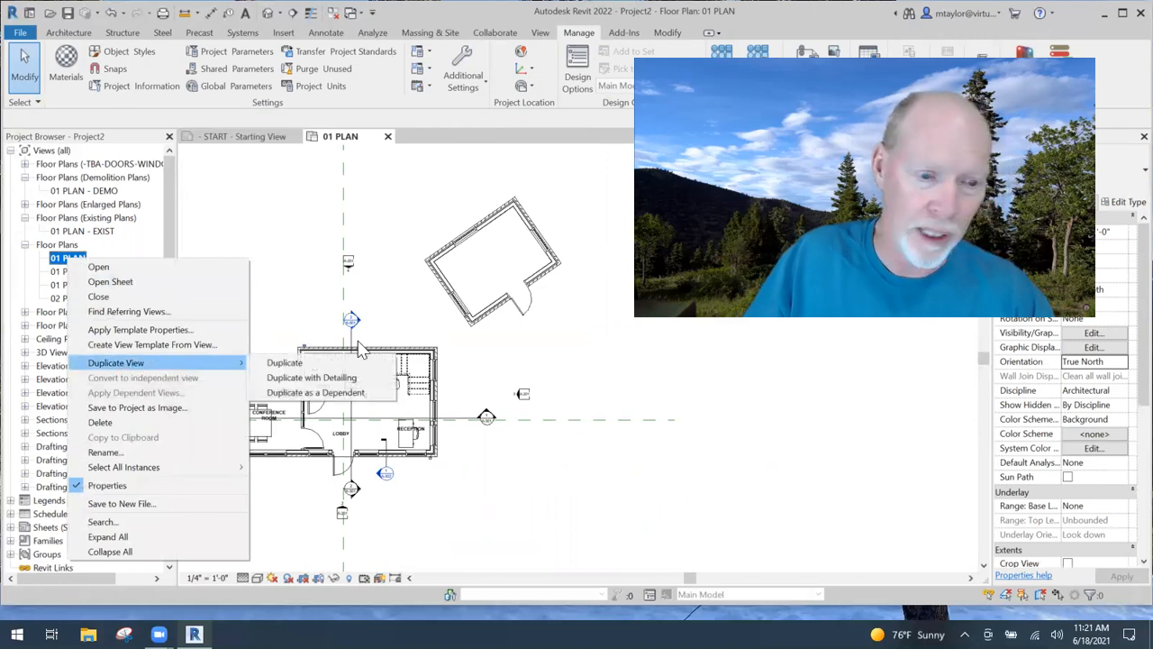
{"action": "left_click", "coordinate": [284, 362]}
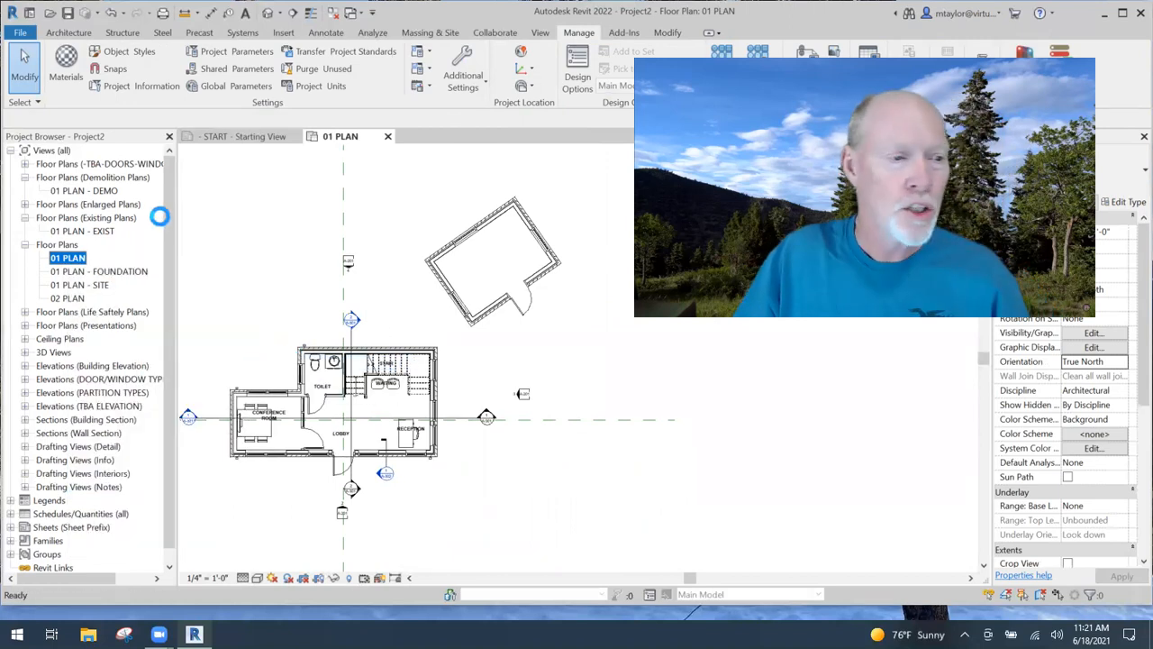
Rename the duplicated floor plan view as 01 PLAN - OUT BLDG.
{"action": "right_click", "coordinate": [101, 300]}
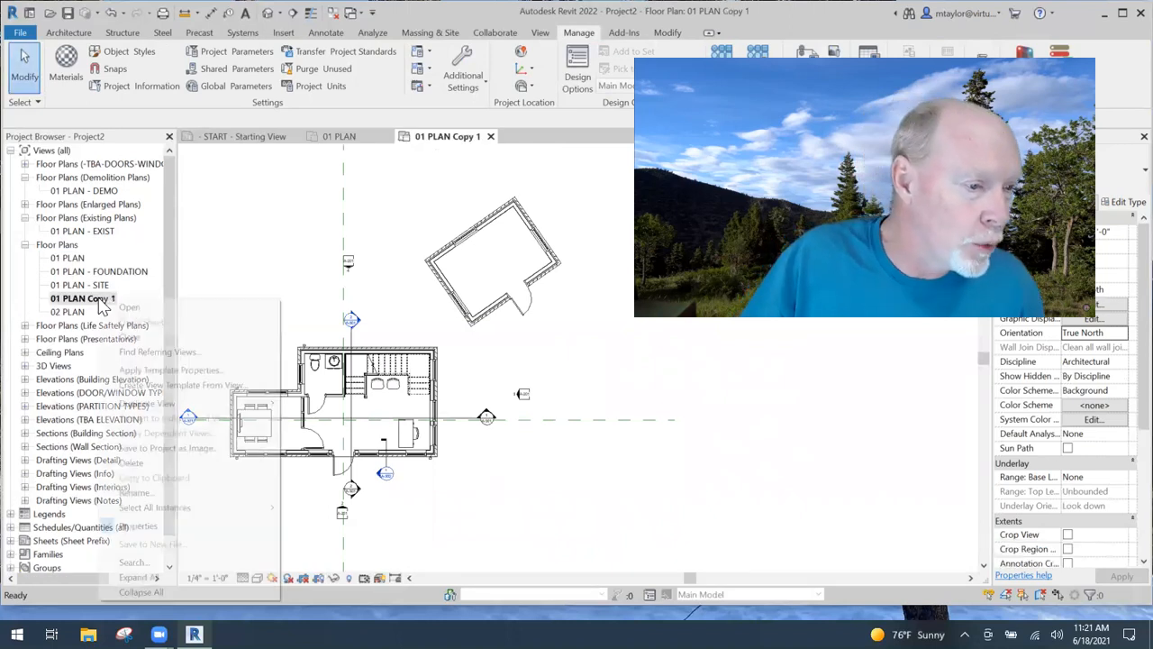
{"action": "left_click", "coordinate": [142, 493]}
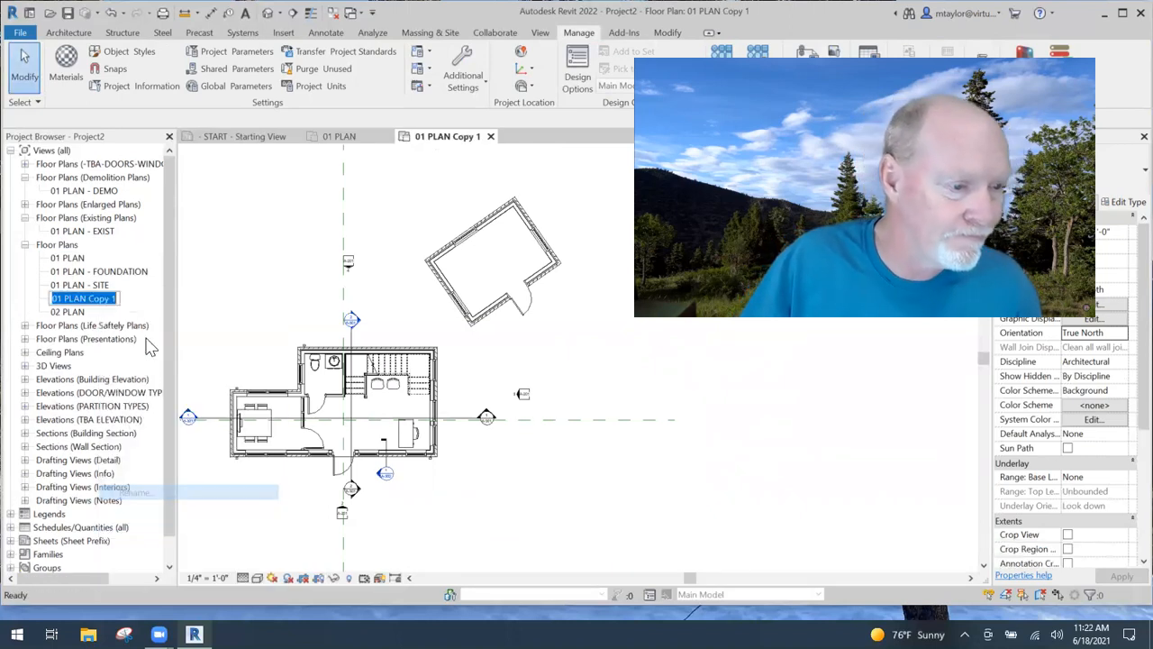
{"action": "left_click", "coordinate": [120, 298]}
{"action": "key", "text": "BackSpace"}
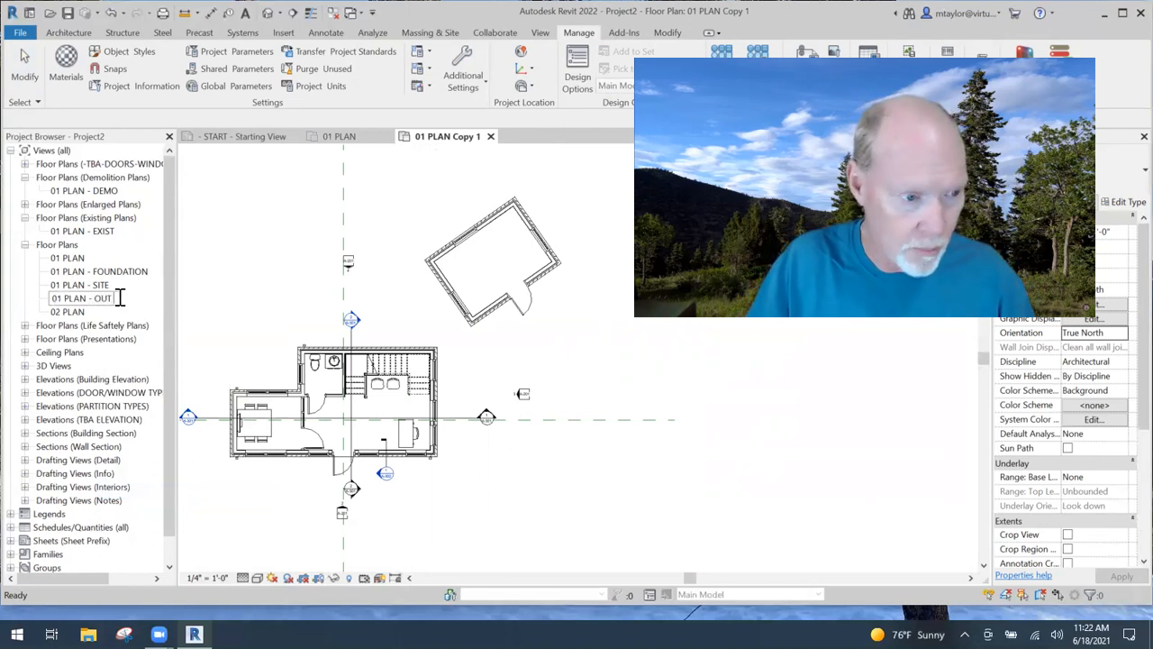
{"action": "type", "text": "- OUT BLDG"}
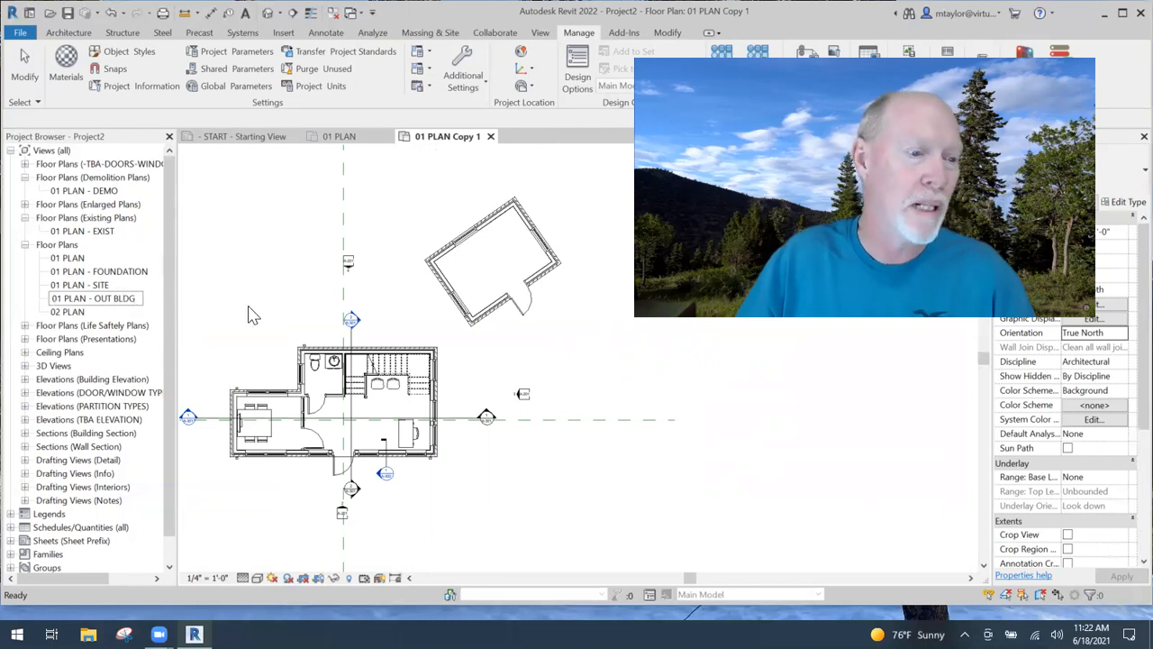
{"action": "key", "text": "Return"}
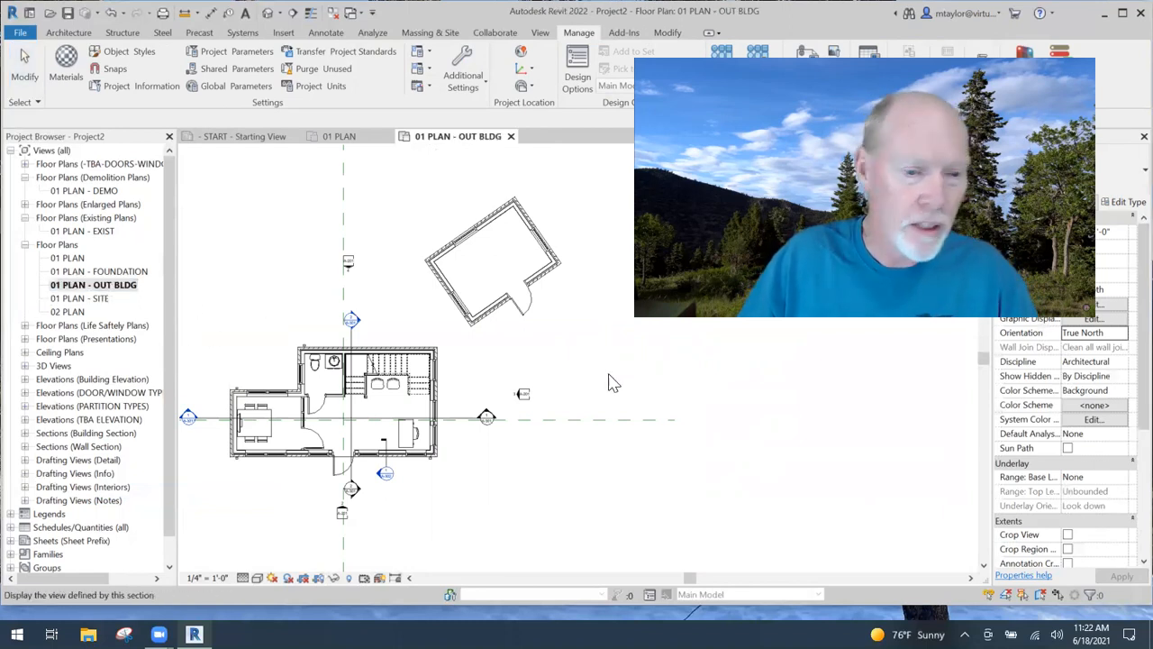
Show the view's crop region and resize its four sides to enclose only the angled building.
{"action": "scroll", "coordinate": [545, 356], "scroll_direction": "down", "scroll_amount": 2}
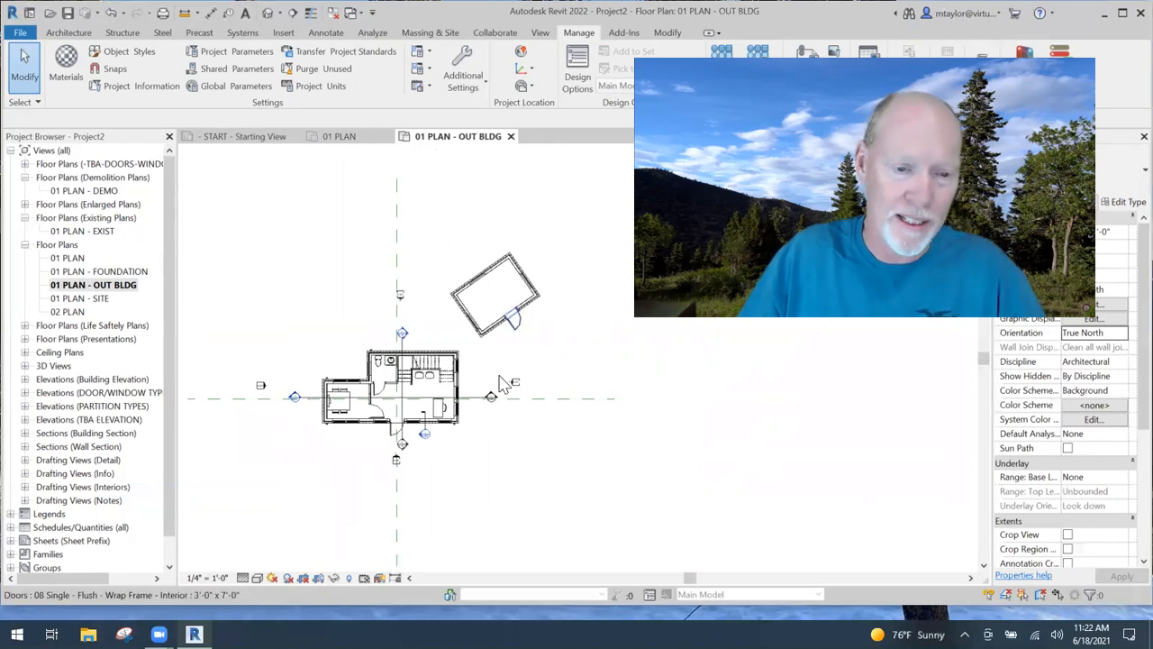
{"action": "left_click", "coordinate": [319, 578]}
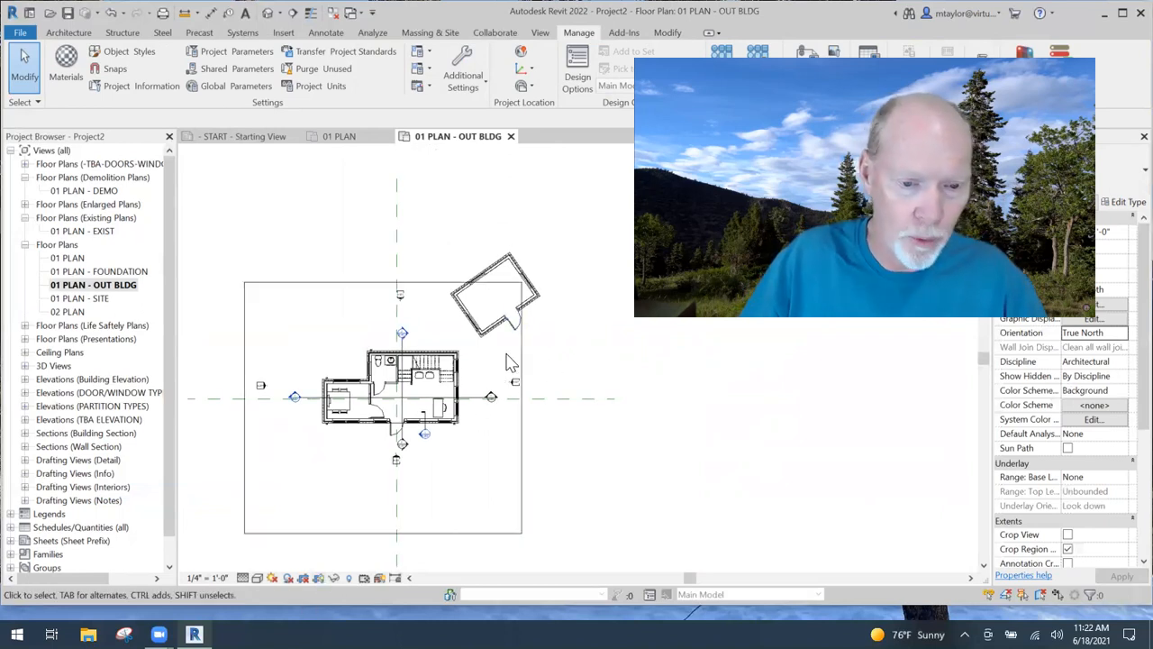
{"action": "left_click", "coordinate": [383, 283]}
{"action": "left_click_drag", "start_coordinate": [383, 283], "coordinate": [383, 237]}
{"action": "left_click_drag", "start_coordinate": [520, 384], "coordinate": [551, 360]}
{"action": "left_click_drag", "start_coordinate": [308, 352], "coordinate": [437, 396]}
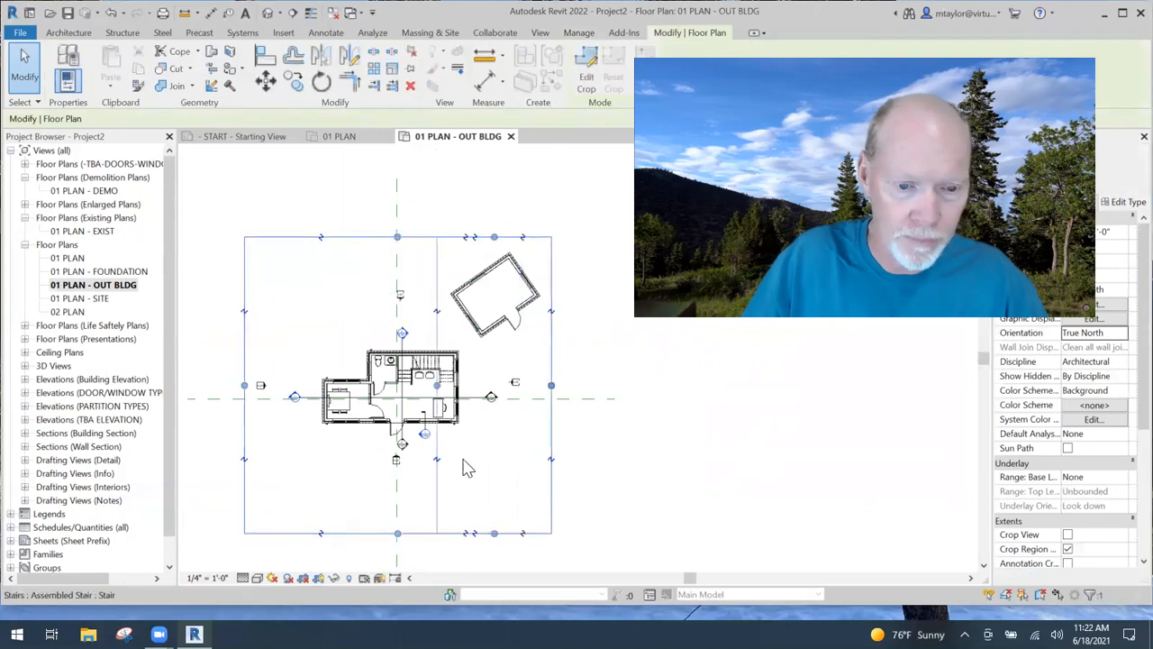
{"action": "left_click_drag", "start_coordinate": [495, 426], "coordinate": [495, 342]}
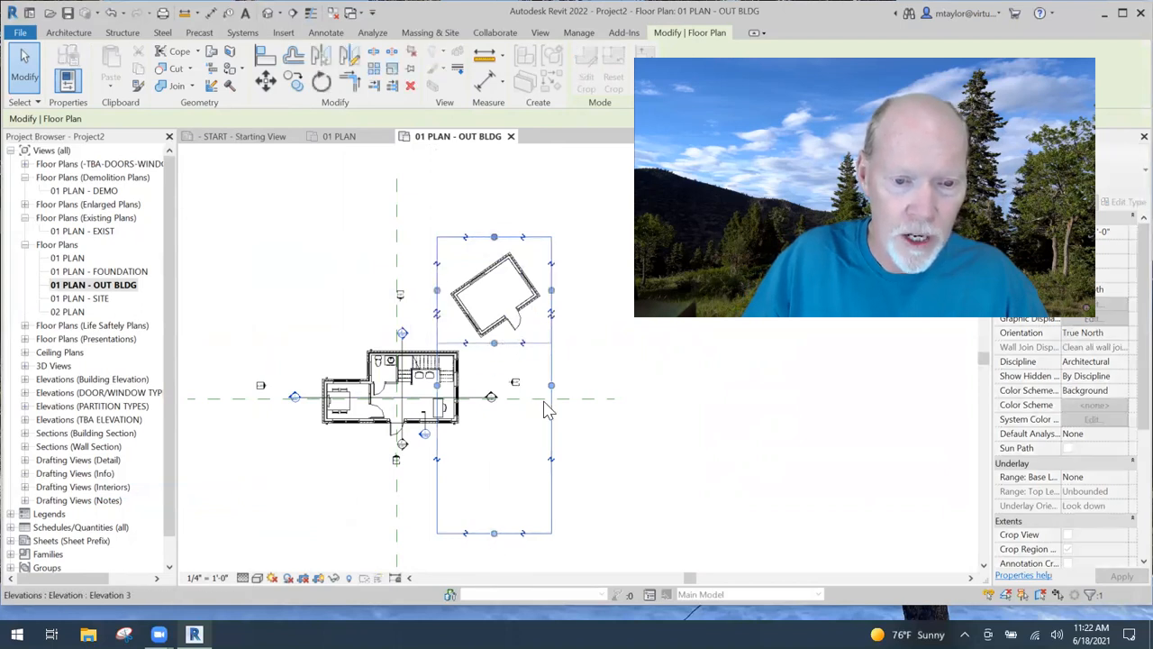
{"action": "left_click", "coordinate": [613, 458]}
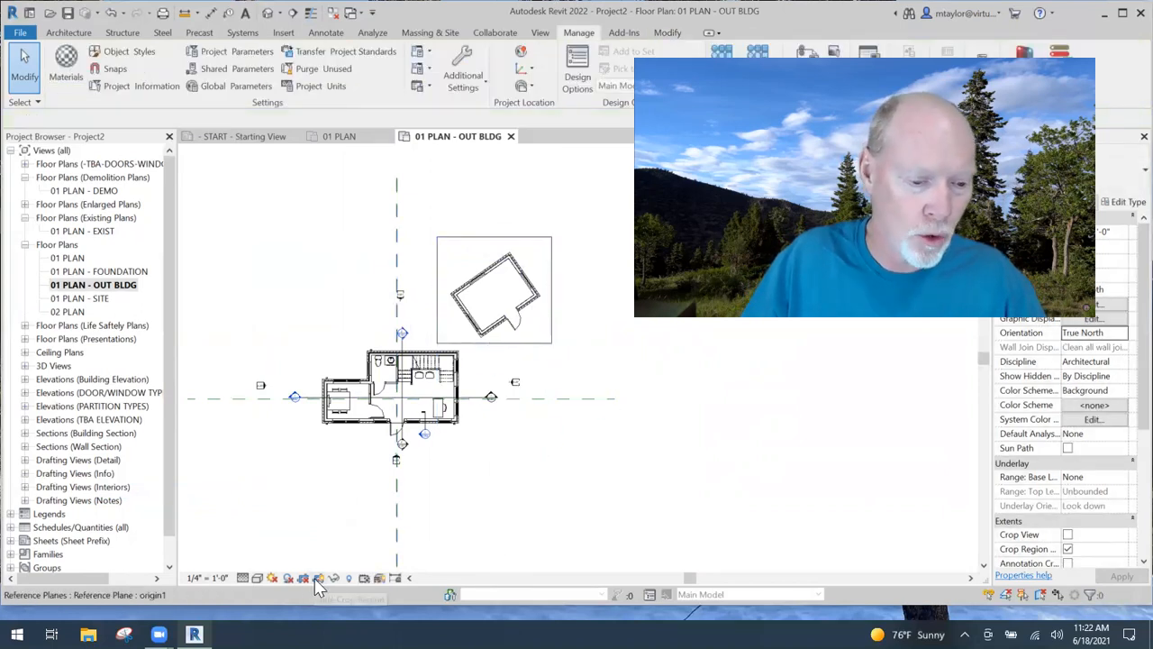
Crop the 01 PLAN - OUT BLDG view to the crop region around the angled building.
{"action": "left_click", "coordinate": [304, 579]}
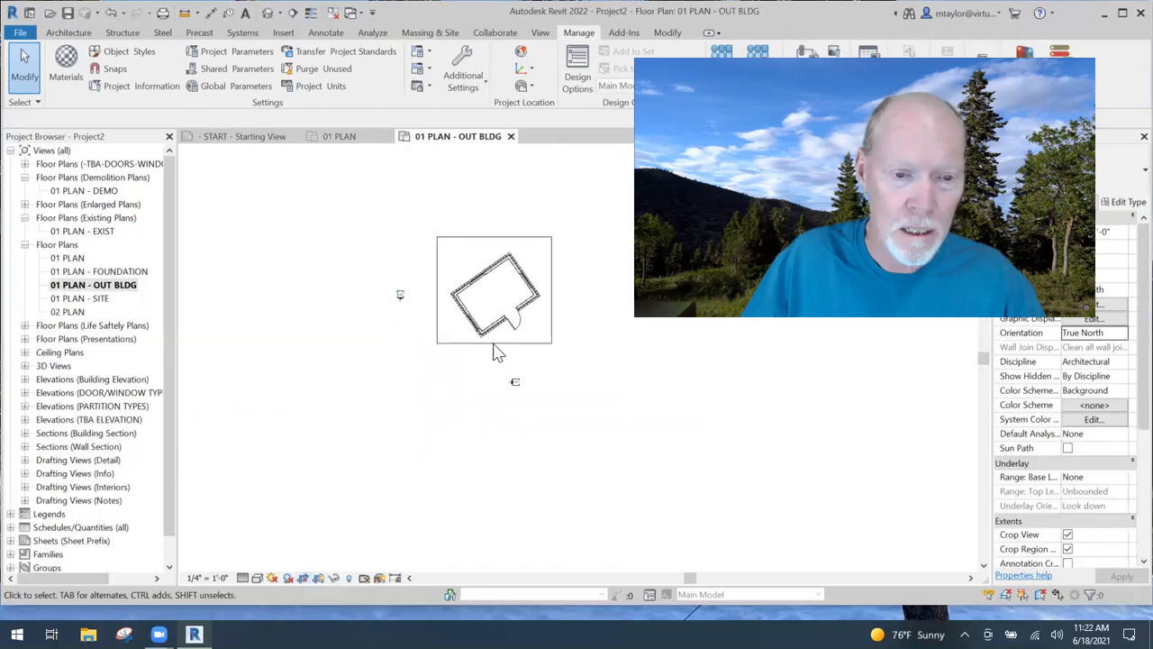
{"action": "scroll", "coordinate": [497, 324], "scroll_direction": "up", "scroll_amount": 4}
{"action": "middle_click_drag", "start_coordinate": [501, 324], "coordinate": [458, 389]}
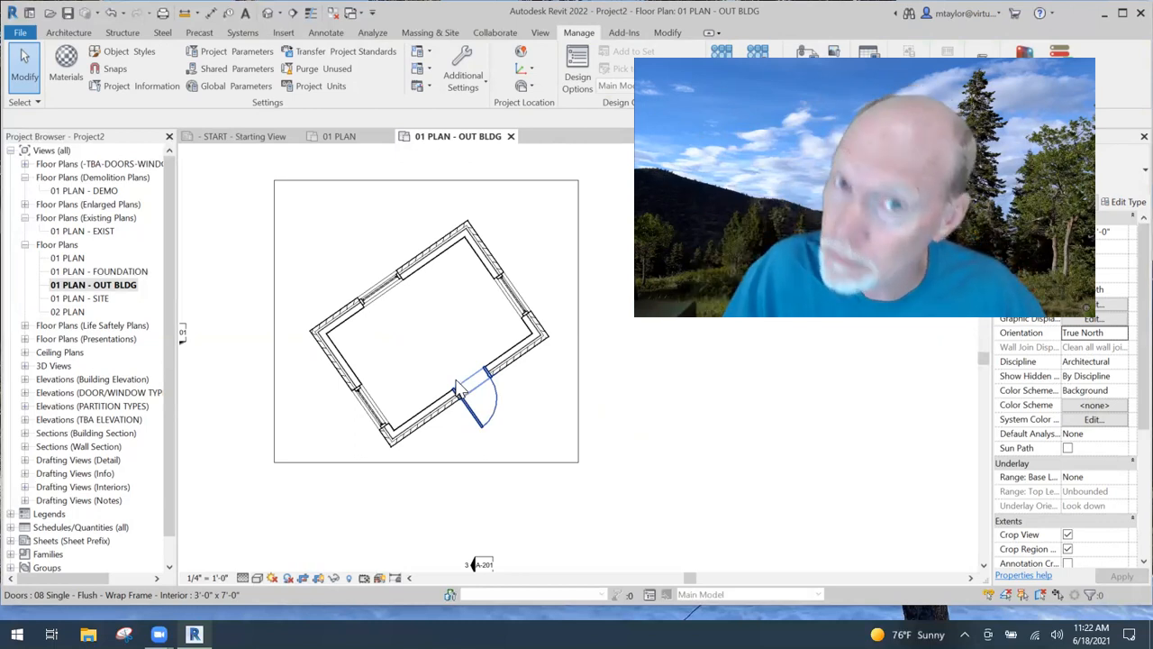
Draw a vertical detail line upward from the angled building's right-hand corner, ending inside the crop region.
{"action": "scroll", "coordinate": [458, 385], "scroll_direction": "down", "scroll_amount": 2}
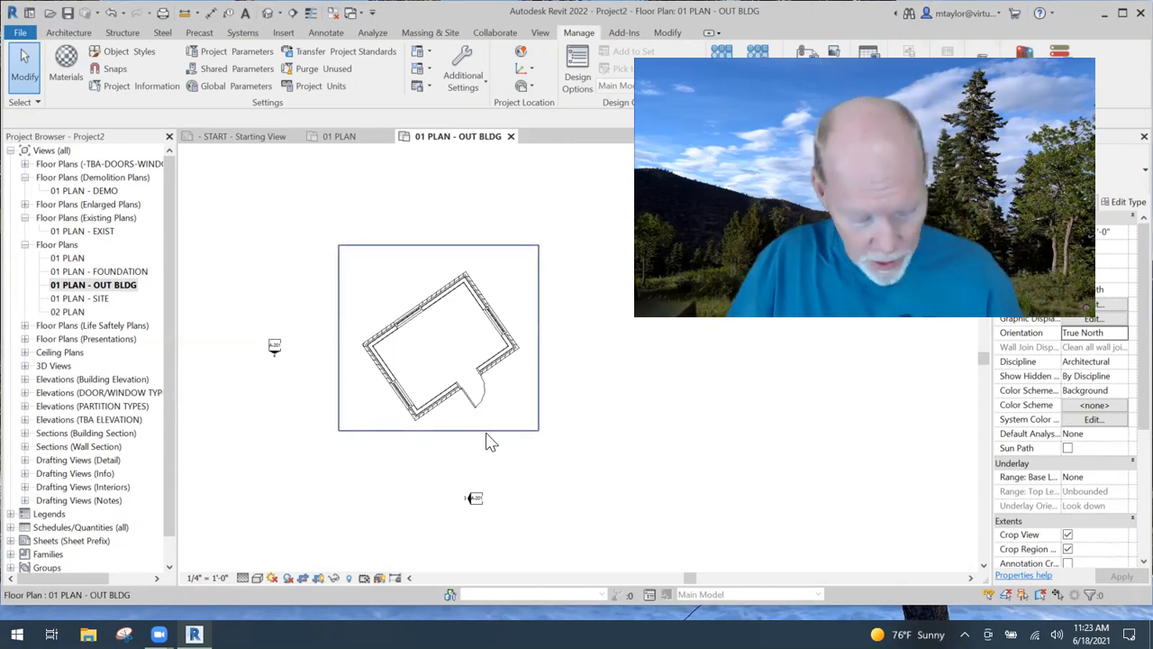
{"action": "key", "text": "d"}
{"action": "key", "text": "l"}
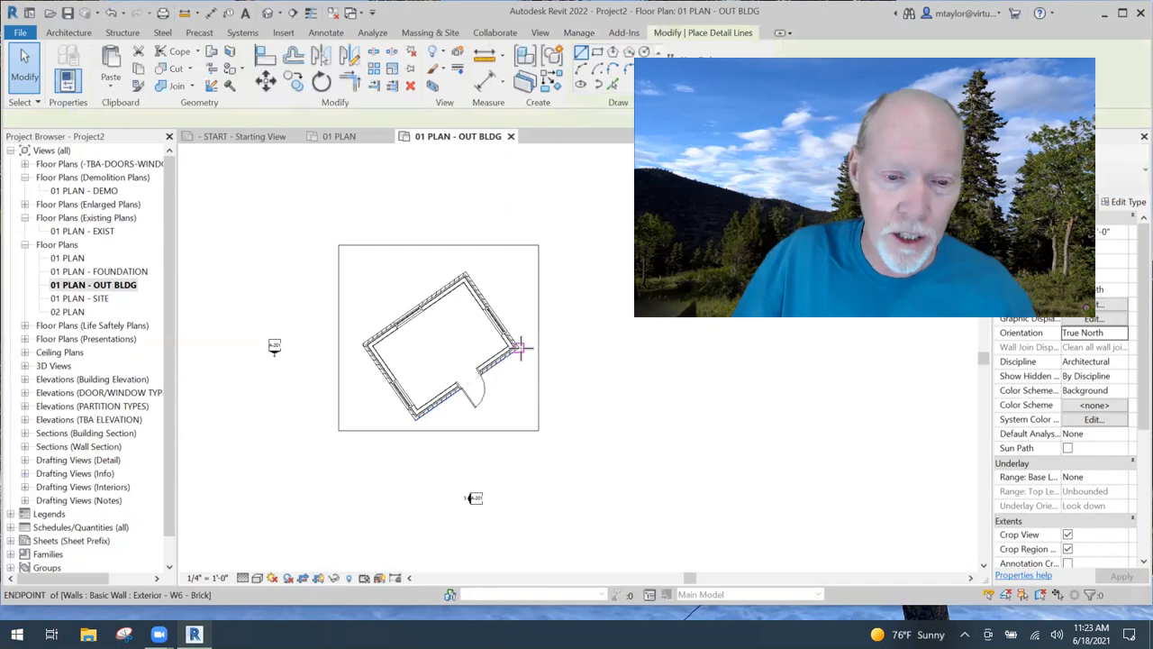
{"action": "left_click", "coordinate": [520, 347]}
{"action": "left_click", "coordinate": [520, 258]}
{"action": "scroll", "coordinate": [532, 322], "scroll_direction": "up", "scroll_amount": 2}
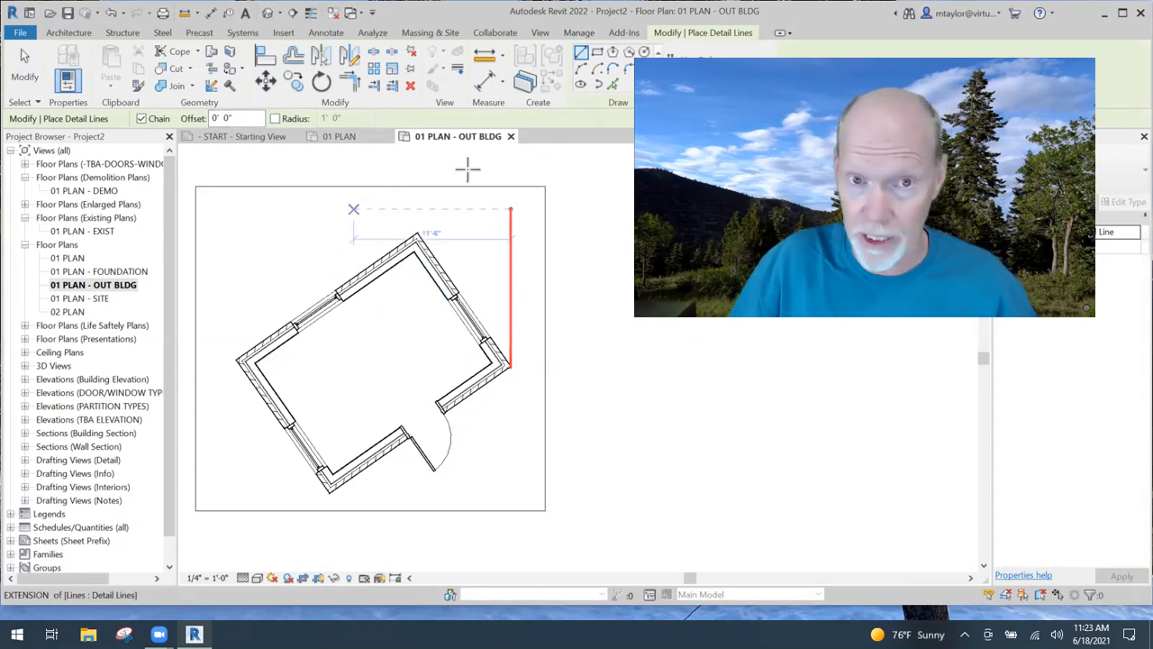
Add an angular dimension between the angled building's right end wall and the vertical detail line.
{"action": "left_click", "coordinate": [326, 33]}
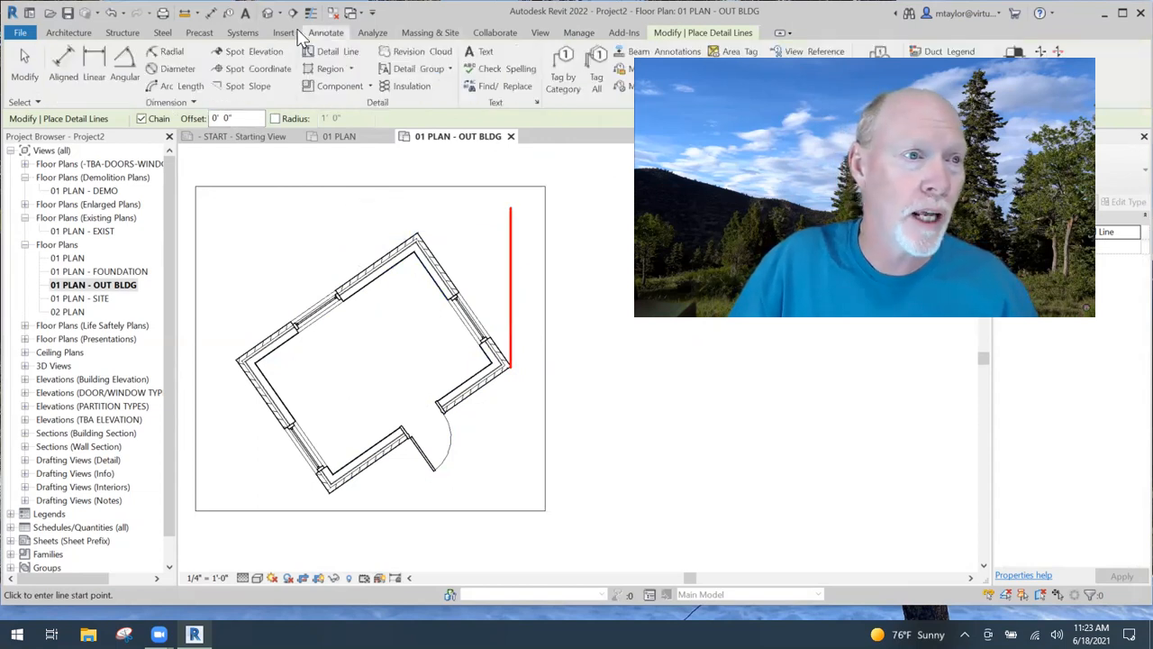
{"action": "left_click", "coordinate": [124, 72]}
{"action": "left_click", "coordinate": [450, 275]}
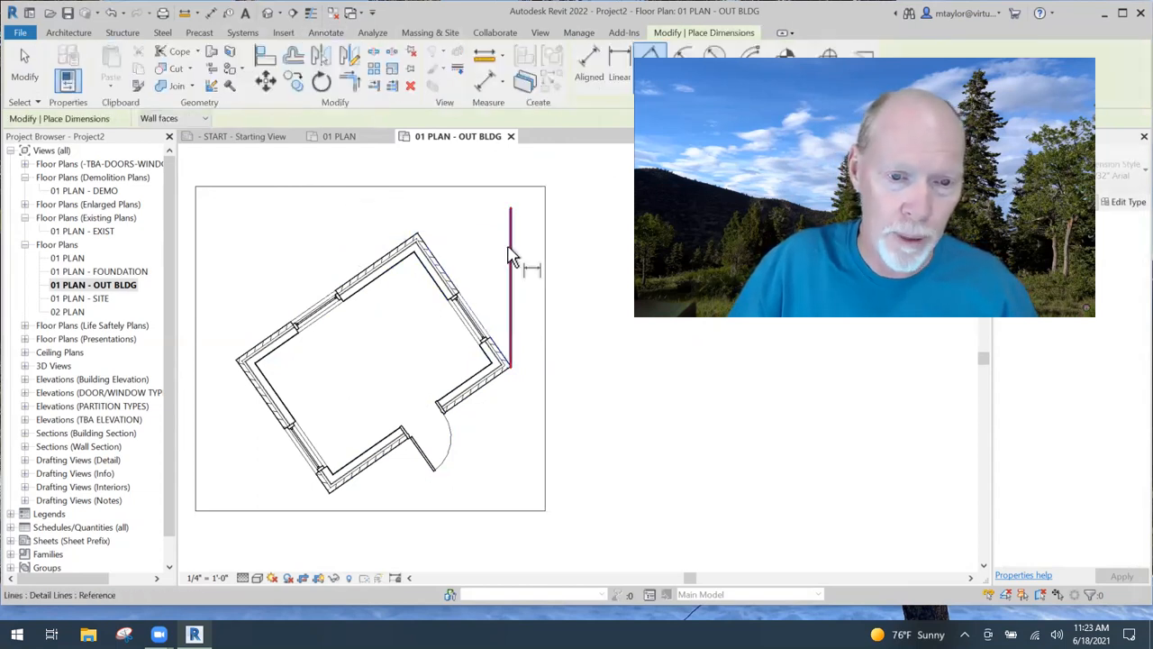
{"action": "left_click", "coordinate": [511, 261]}
{"action": "left_click", "coordinate": [489, 265]}
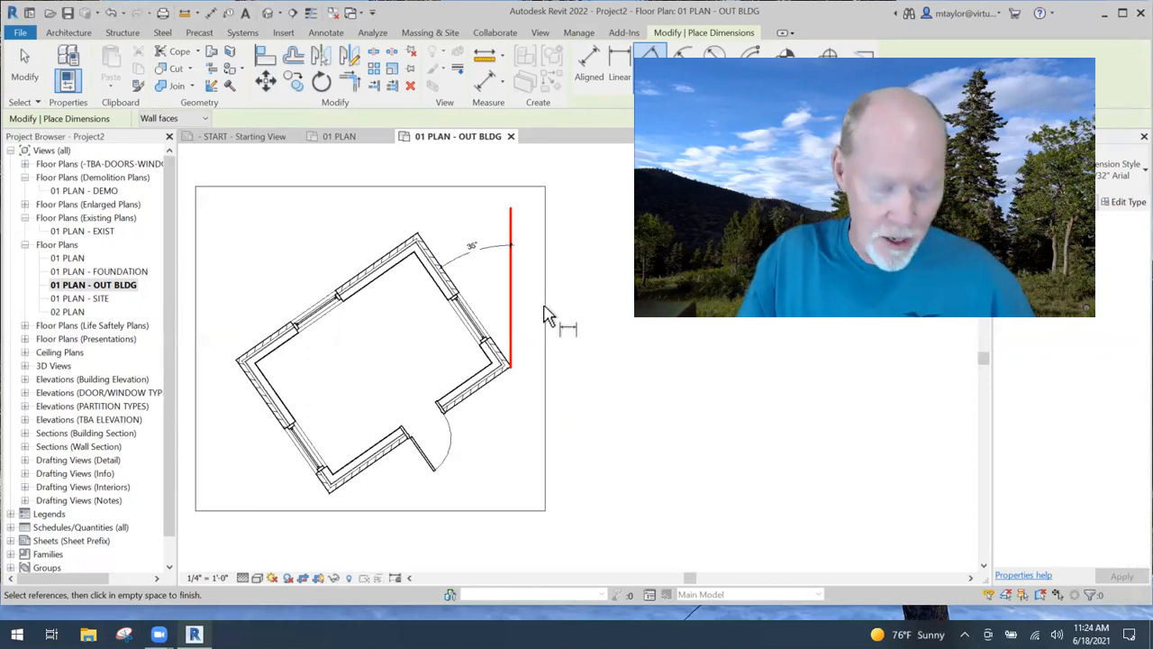
{"action": "key", "text": "Escape"}
{"action": "key", "text": "Escape"}
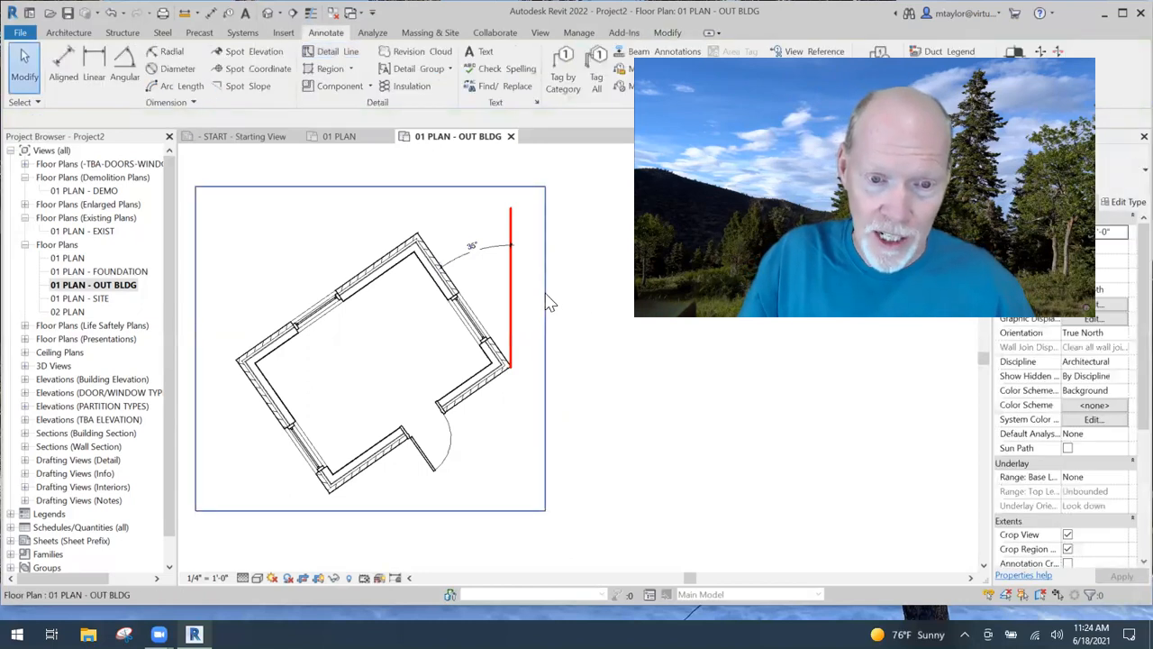
Set the Orientation of the 01 PLAN - OUT BLDG view to Project North.
{"action": "left_click", "coordinate": [545, 305]}
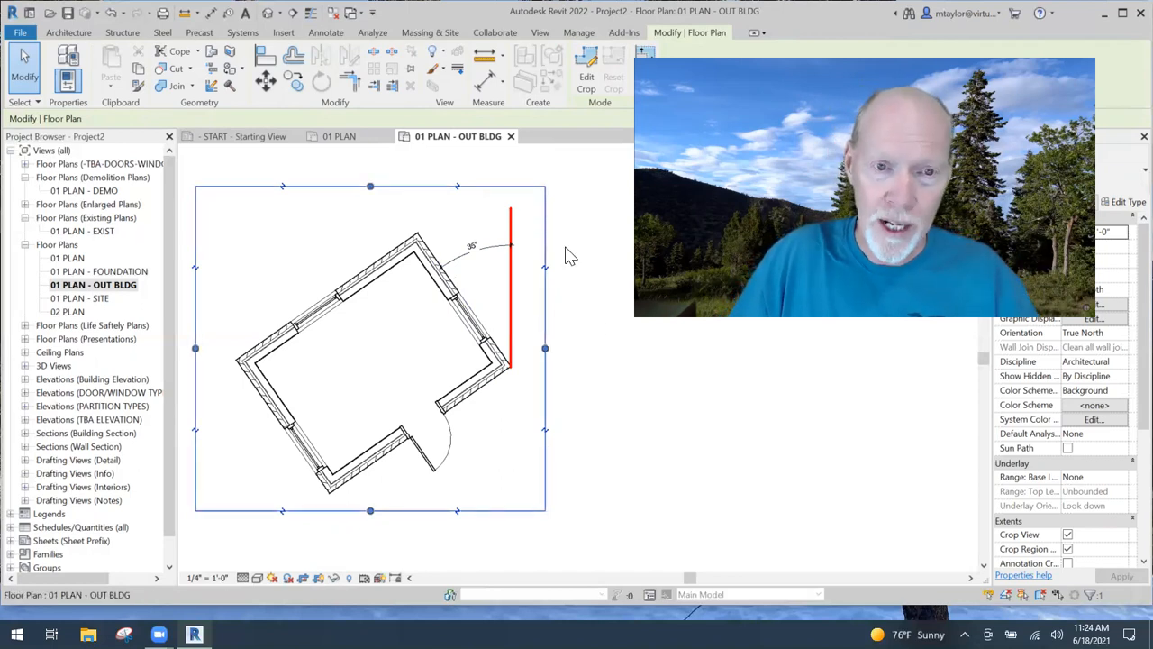
{"action": "scroll", "coordinate": [577, 260], "scroll_direction": "down", "scroll_amount": 2}
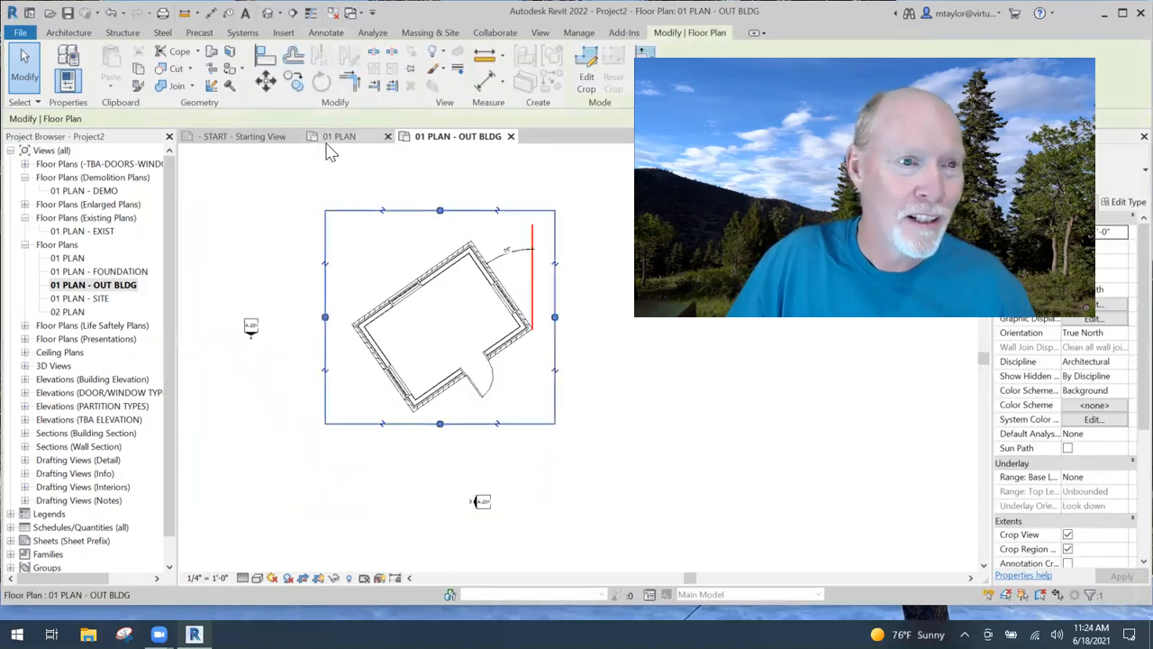
{"action": "right_click", "coordinate": [338, 218]}
{"action": "left_click", "coordinate": [335, 180]}
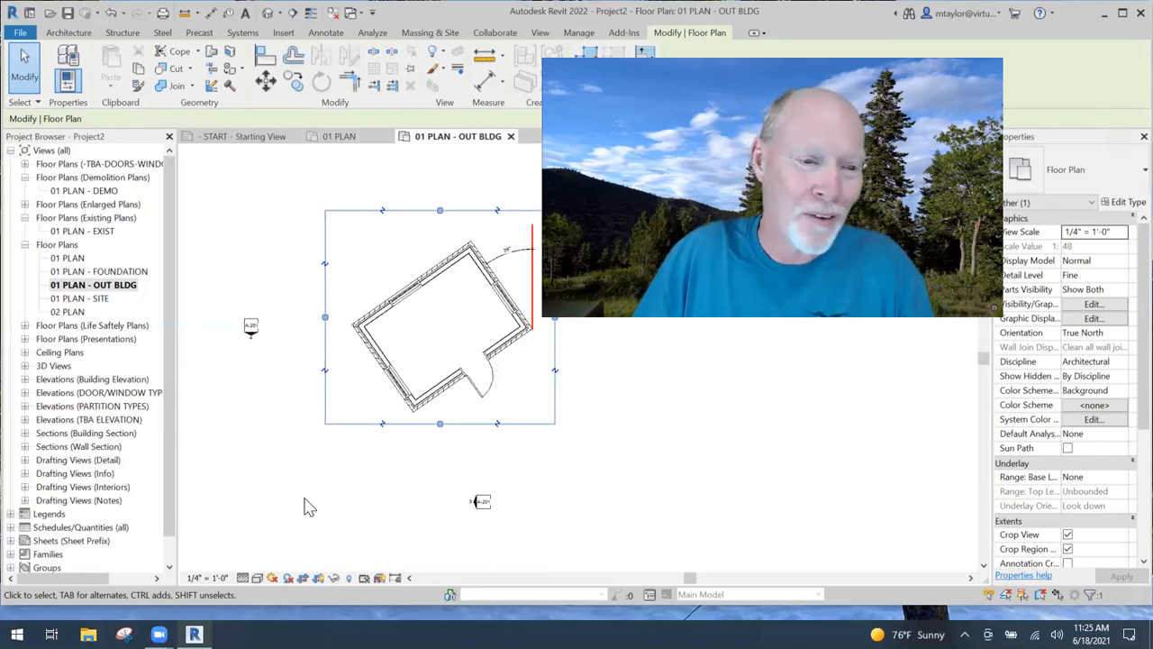
{"action": "left_click", "coordinate": [1122, 335]}
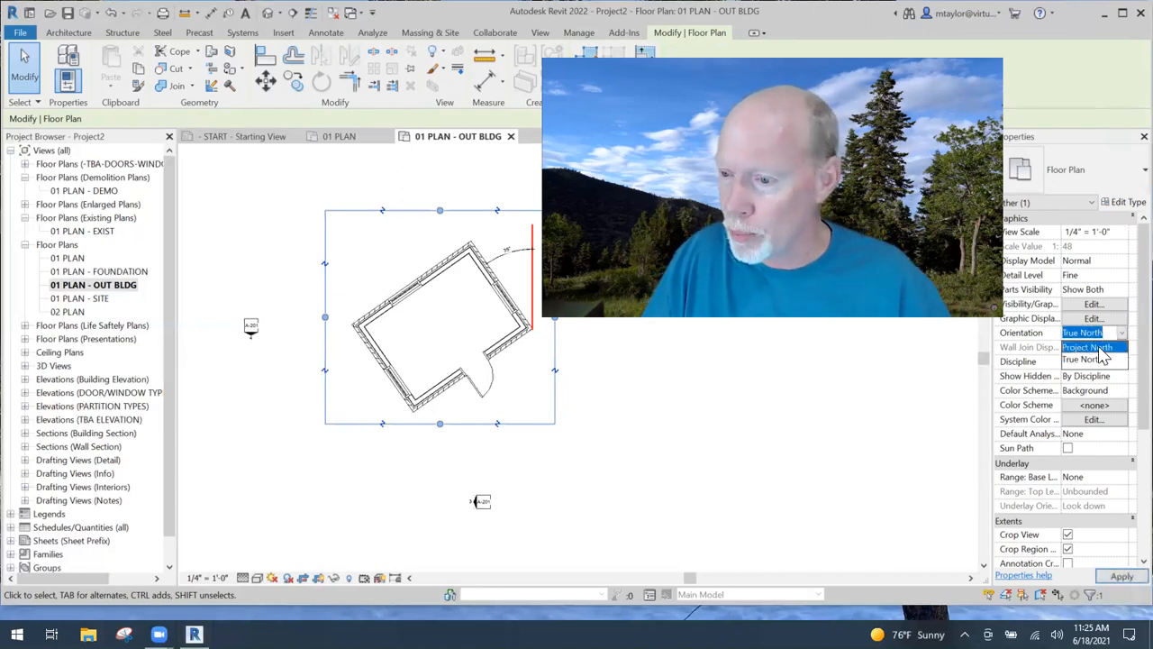
{"action": "left_click", "coordinate": [1100, 358]}
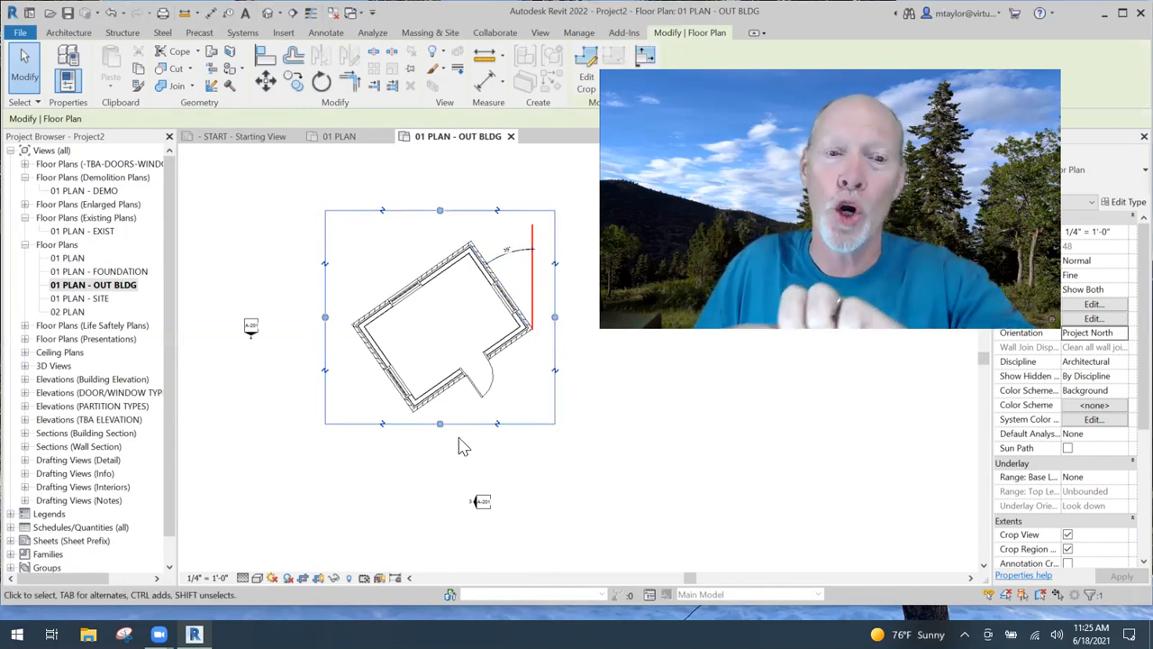
Rotate the view's crop region 35° counterclockwise so the outbuilding's walls align with the view.
{"action": "left_click", "coordinate": [322, 81]}
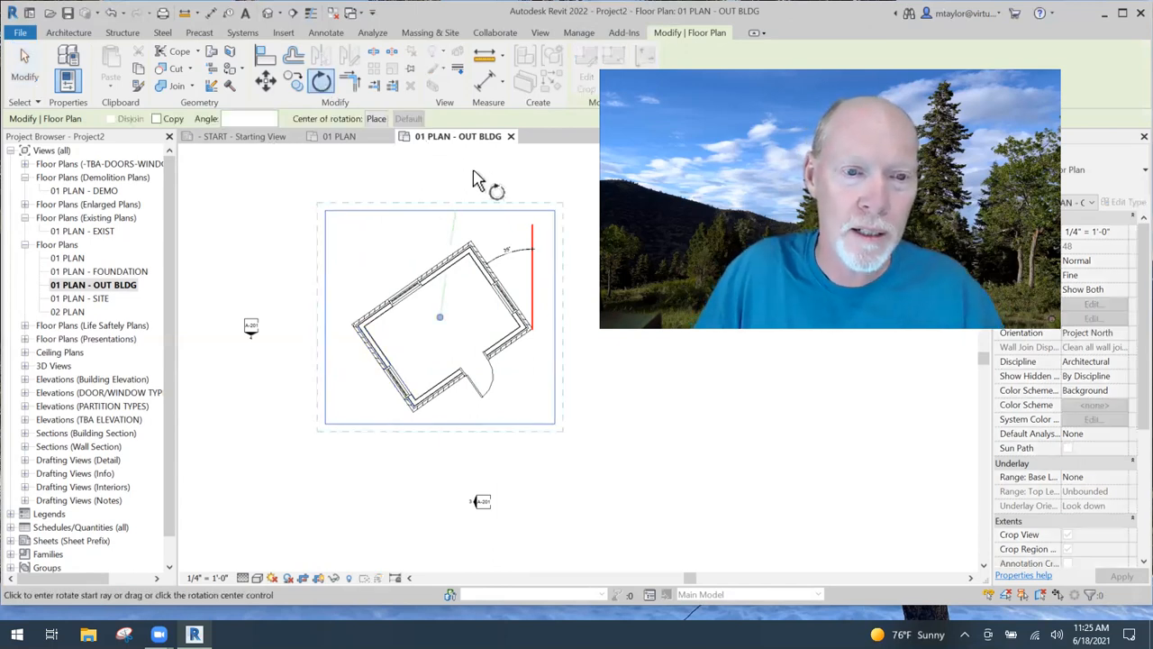
{"action": "left_click", "coordinate": [452, 231]}
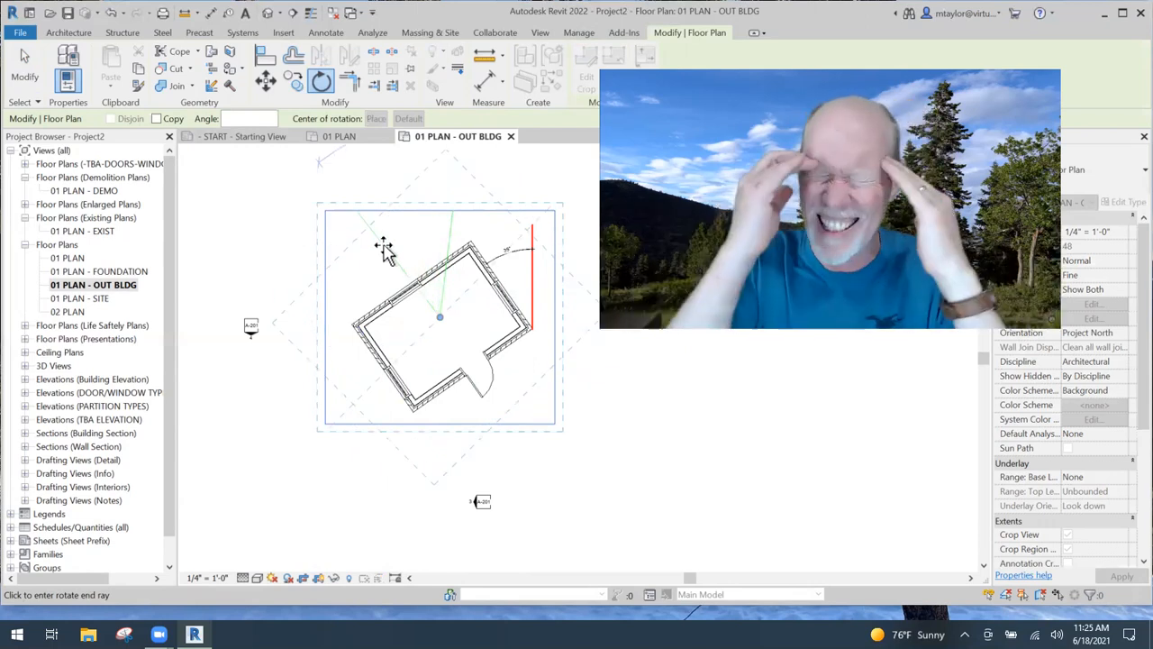
{"action": "type", "text": "3"}
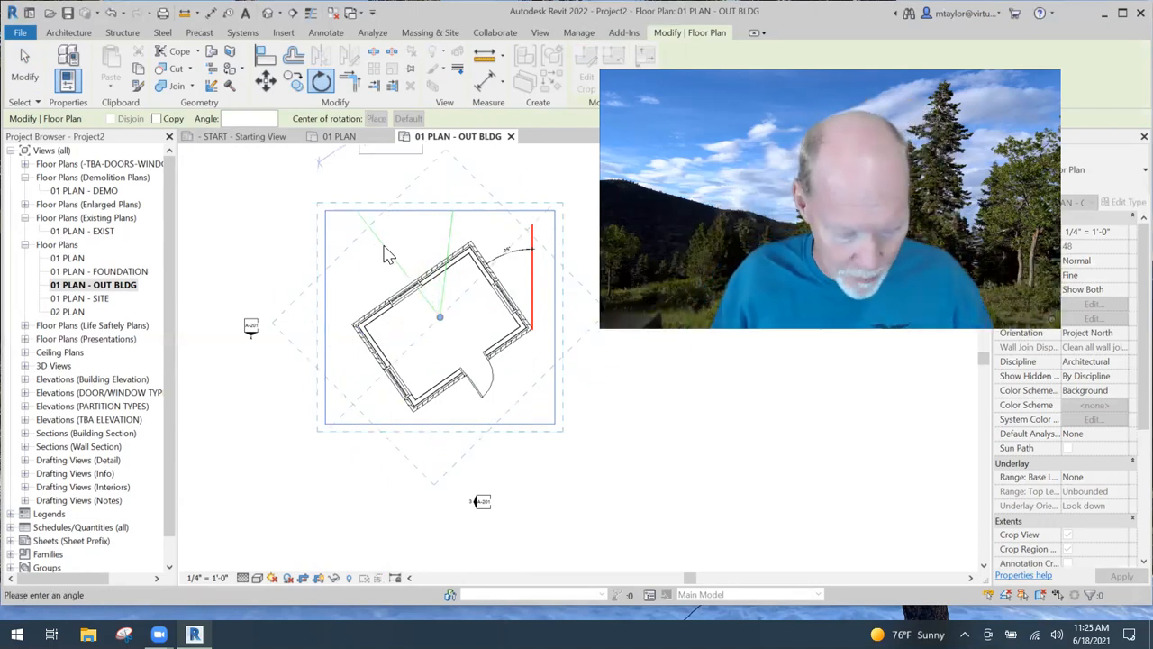
{"action": "key", "text": "Return"}
{"action": "left_click", "coordinate": [576, 392]}
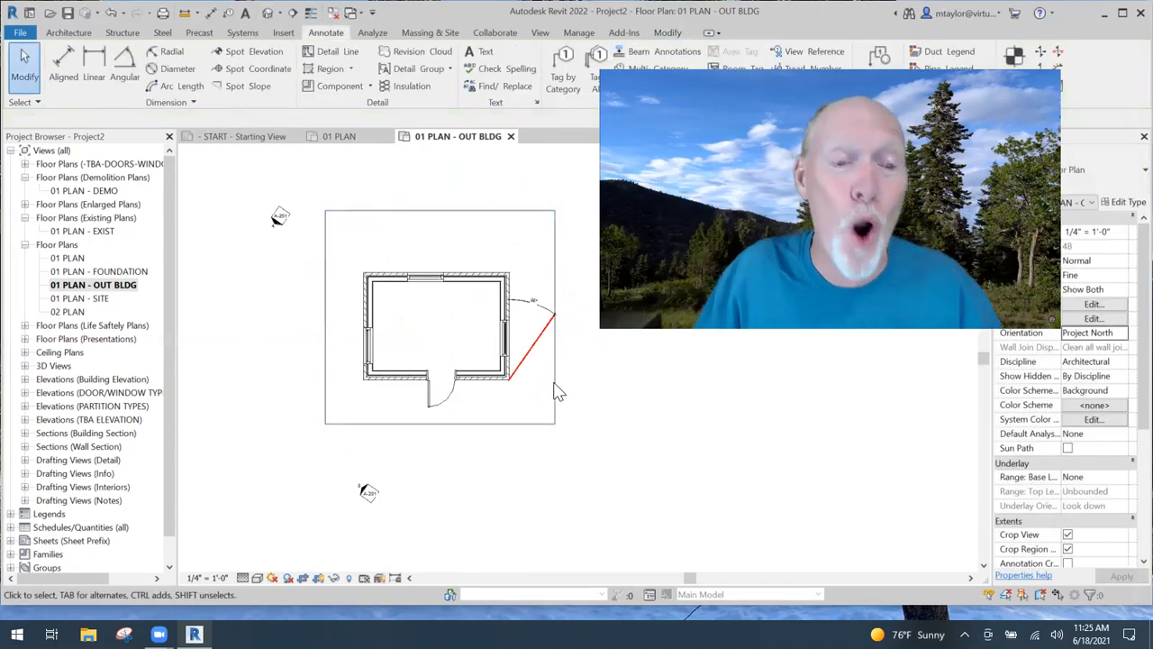
Delete the red detail line beside the outbuilding together with its angular dimension.
{"action": "scroll", "coordinate": [478, 394], "scroll_direction": "up", "scroll_amount": 2}
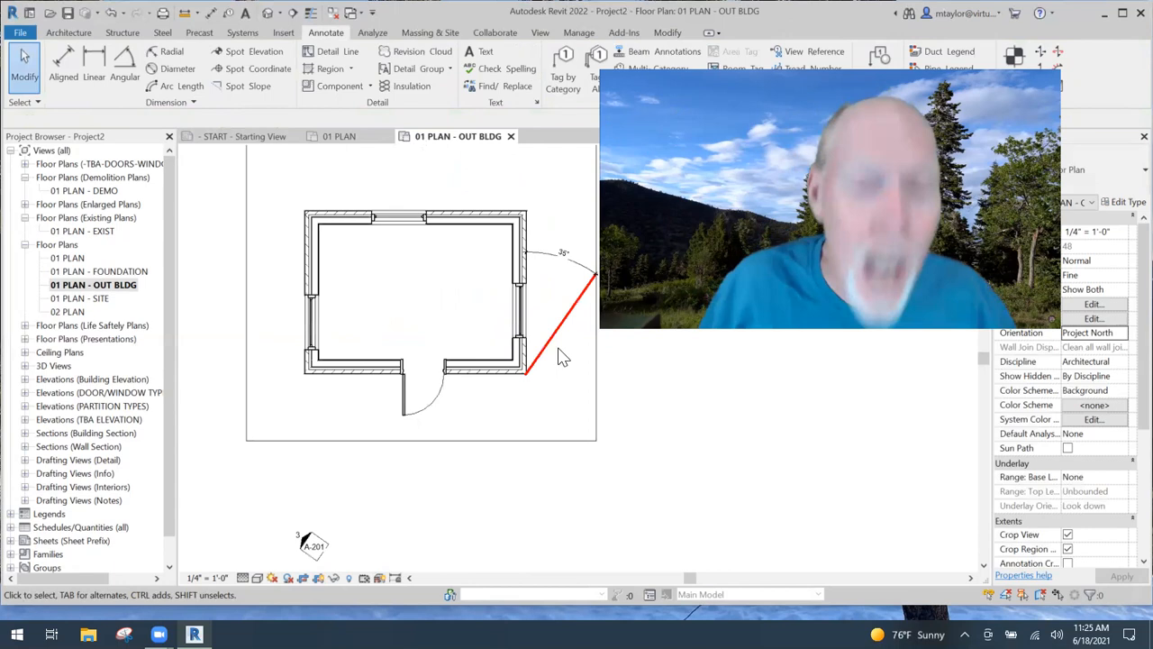
{"action": "left_click", "coordinate": [564, 317]}
{"action": "key", "text": "Delete"}
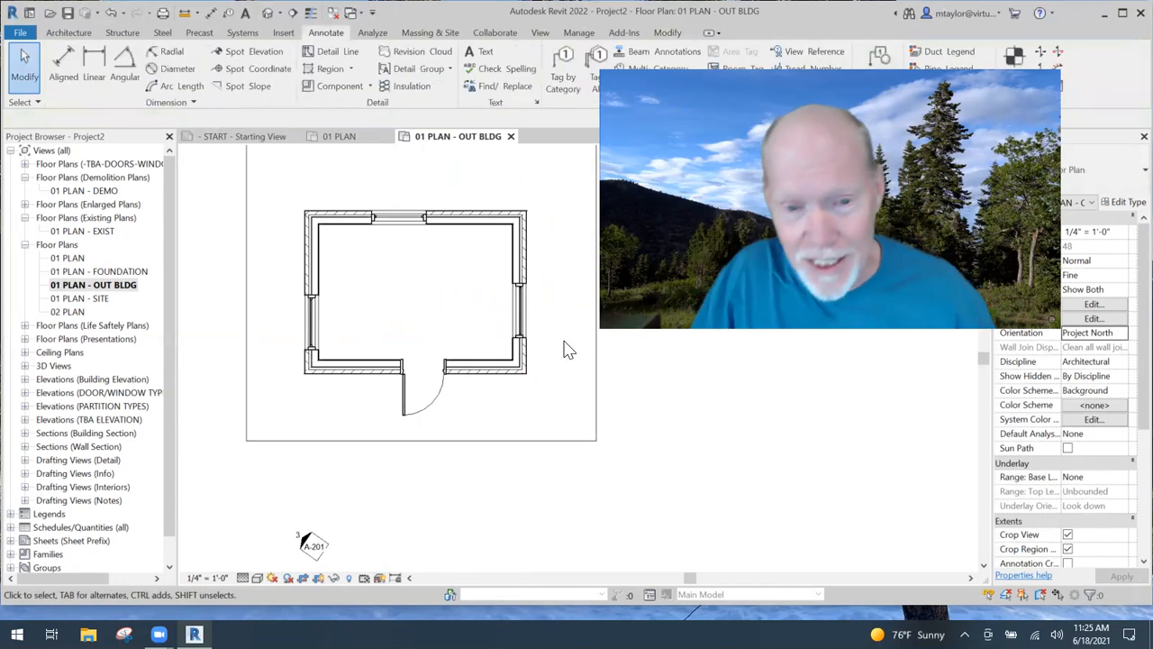
{"action": "scroll", "coordinate": [568, 350], "scroll_direction": "down", "scroll_amount": 3}
{"action": "middle_click_drag", "start_coordinate": [595, 474], "coordinate": [553, 465]}
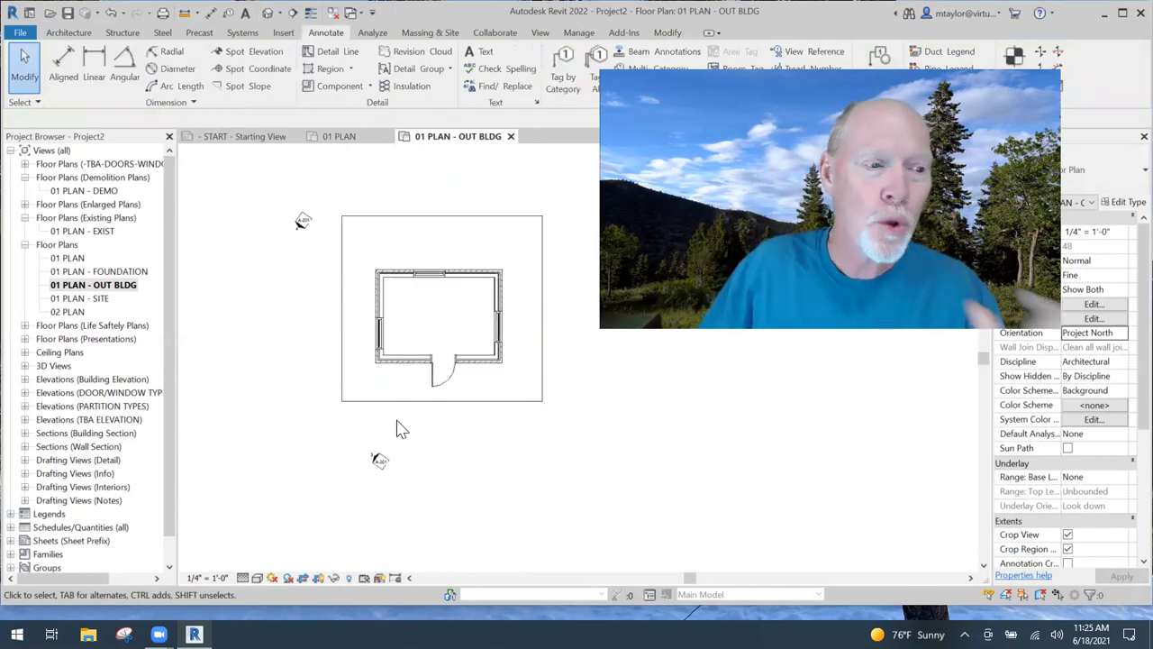
Add an aligned dimension along the outbuilding's right end wall, between the outer faces of its upper and lower walls.
{"action": "scroll", "coordinate": [581, 426], "scroll_direction": "down", "scroll_amount": 2}
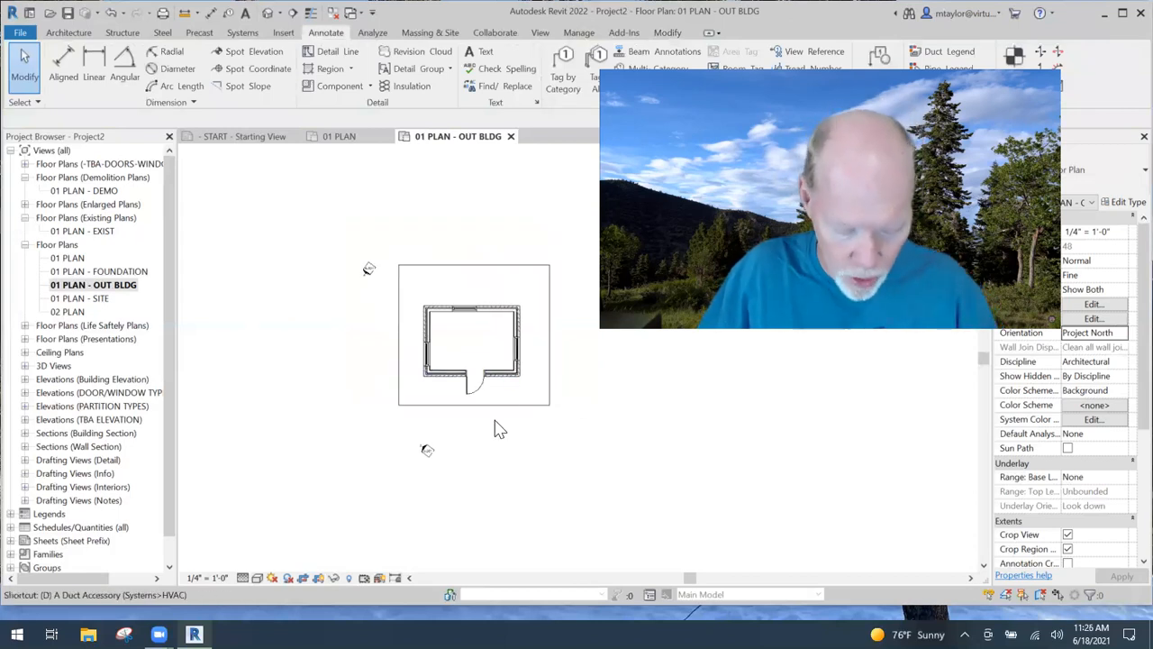
{"action": "key", "text": "d"}
{"action": "key", "text": "i"}
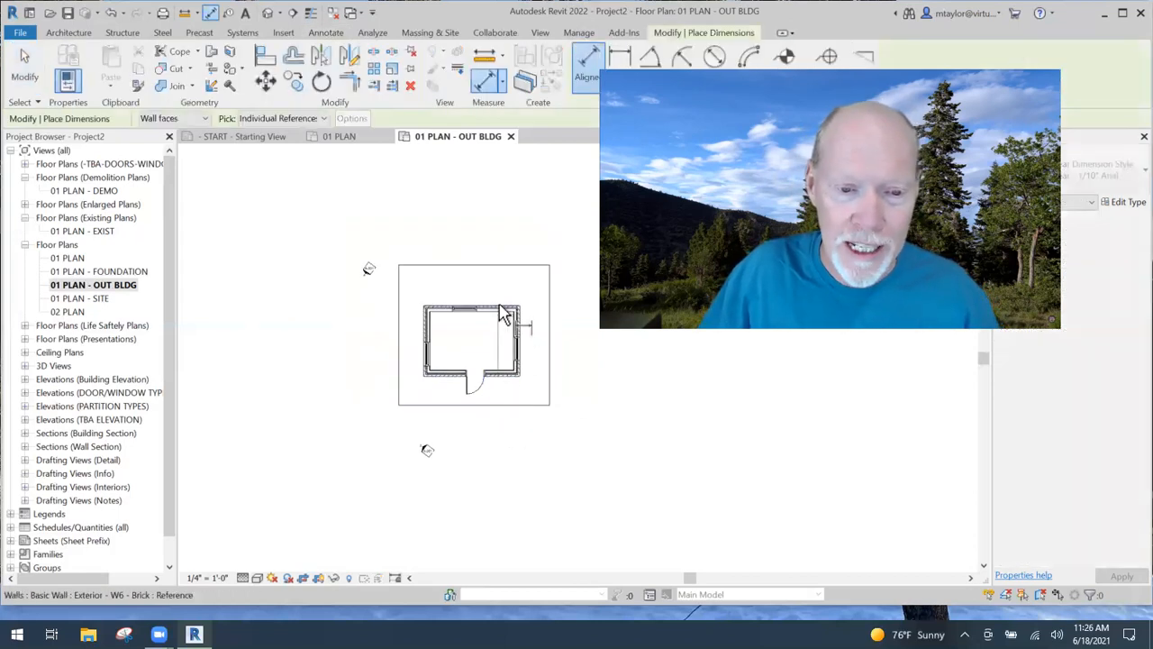
{"action": "scroll", "coordinate": [541, 342], "scroll_direction": "up", "scroll_amount": 4}
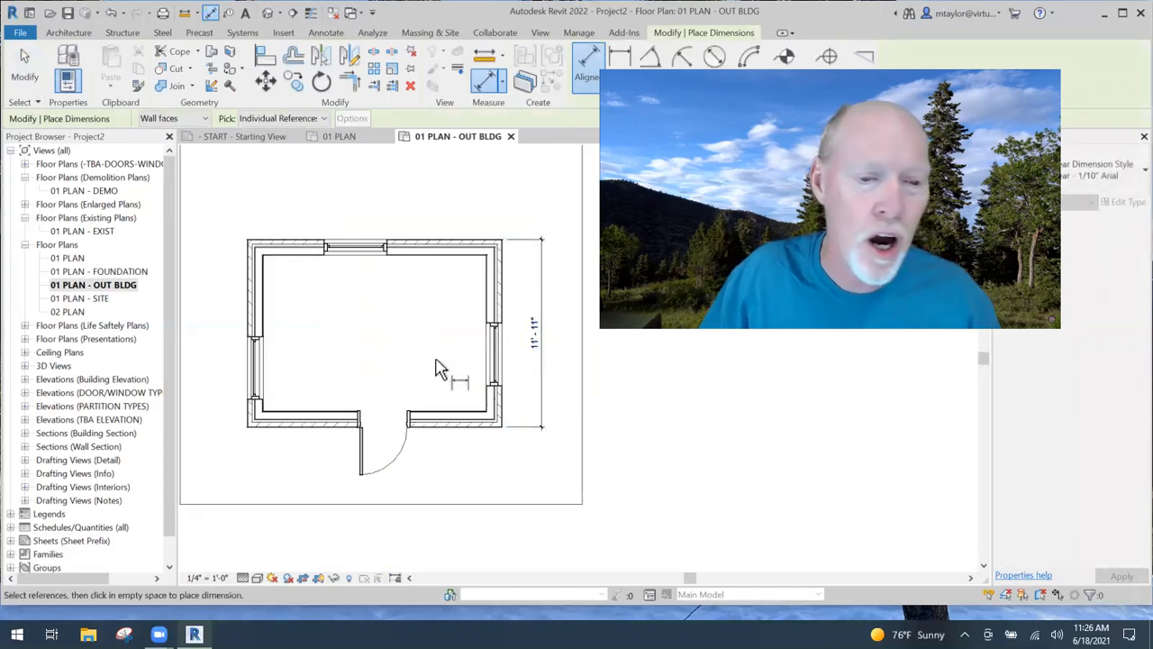
{"action": "scroll", "coordinate": [443, 372], "scroll_direction": "down", "scroll_amount": 3}
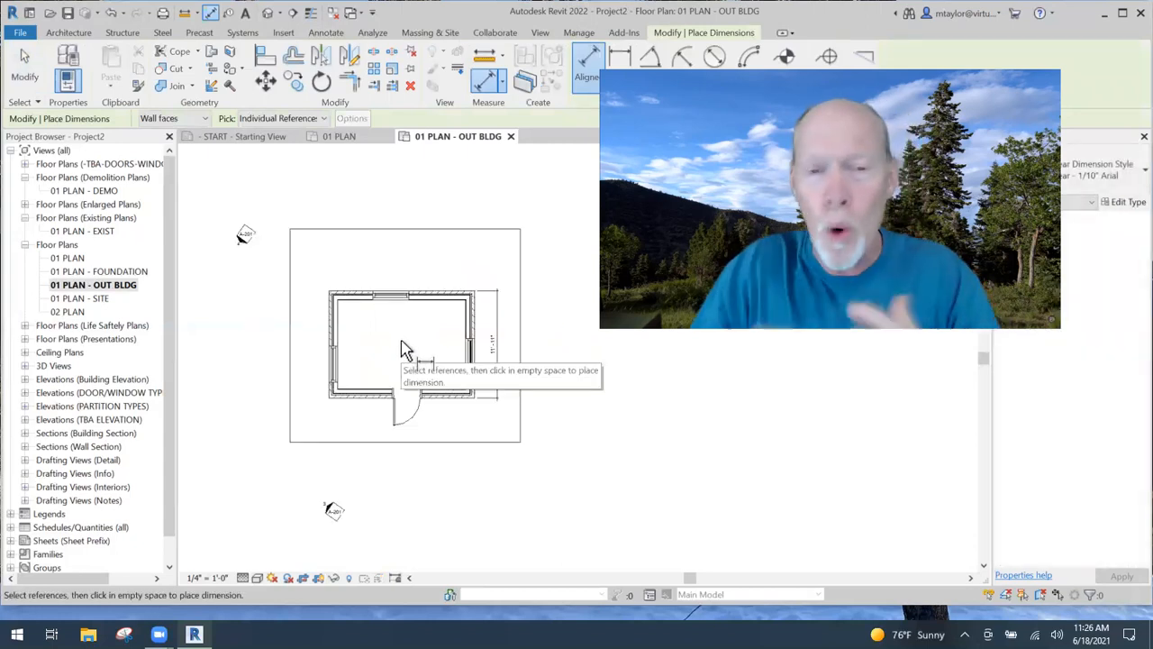
Place a tagged room inside the outbuilding in the 01 PLAN - OUT BLDG view.
{"action": "key", "text": "r"}
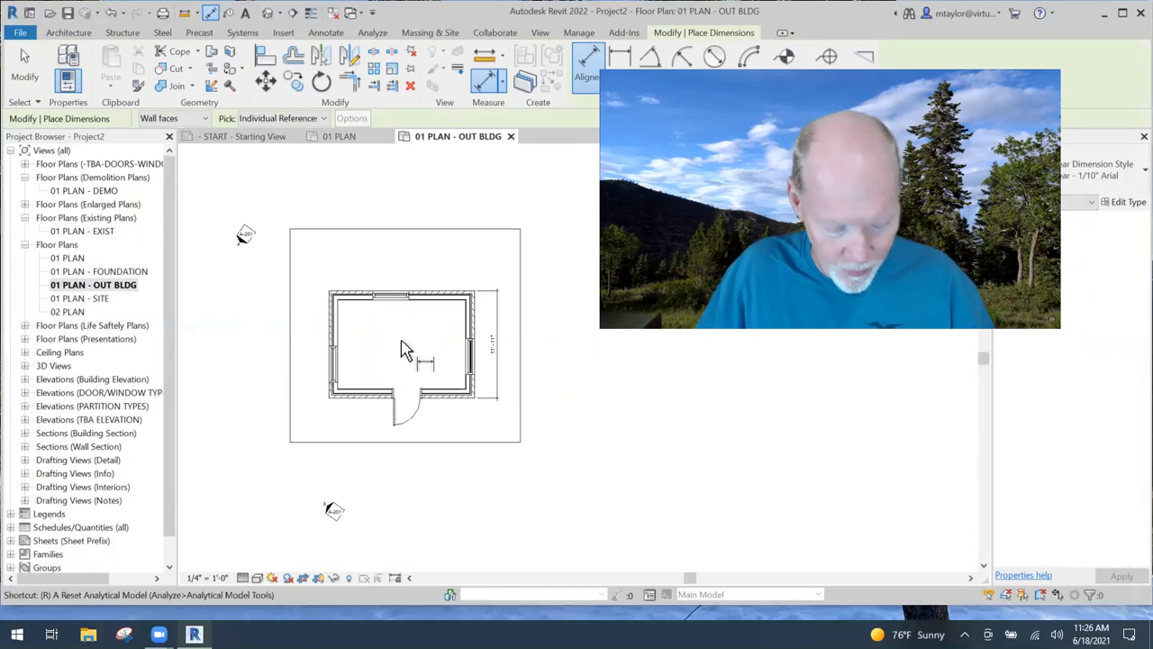
{"action": "key", "text": "Escape"}
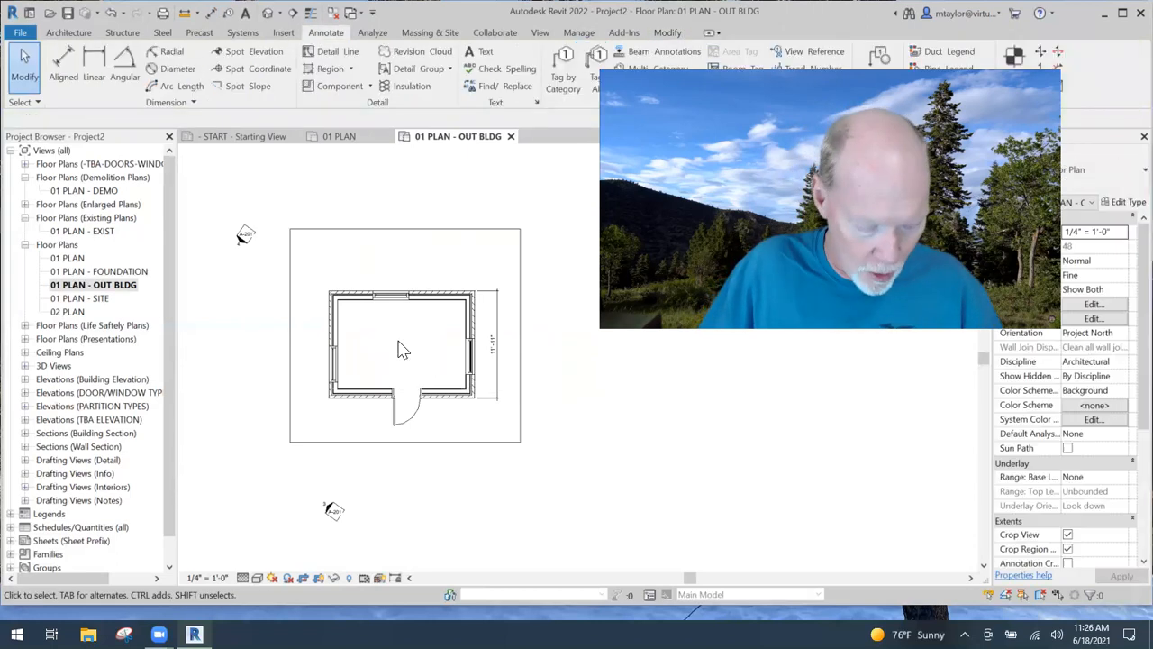
{"action": "key", "text": "m"}
{"action": "left_click", "coordinate": [404, 342]}
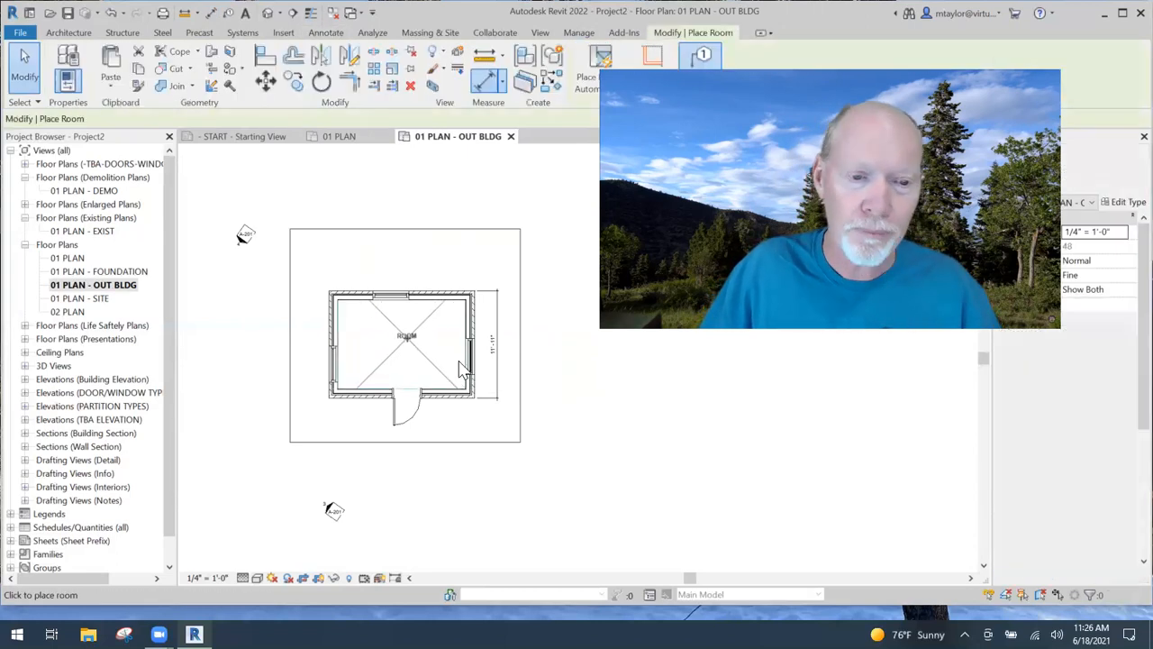
{"action": "key", "text": "Escape"}
{"action": "scroll", "coordinate": [401, 367], "scroll_direction": "up", "scroll_amount": 3}
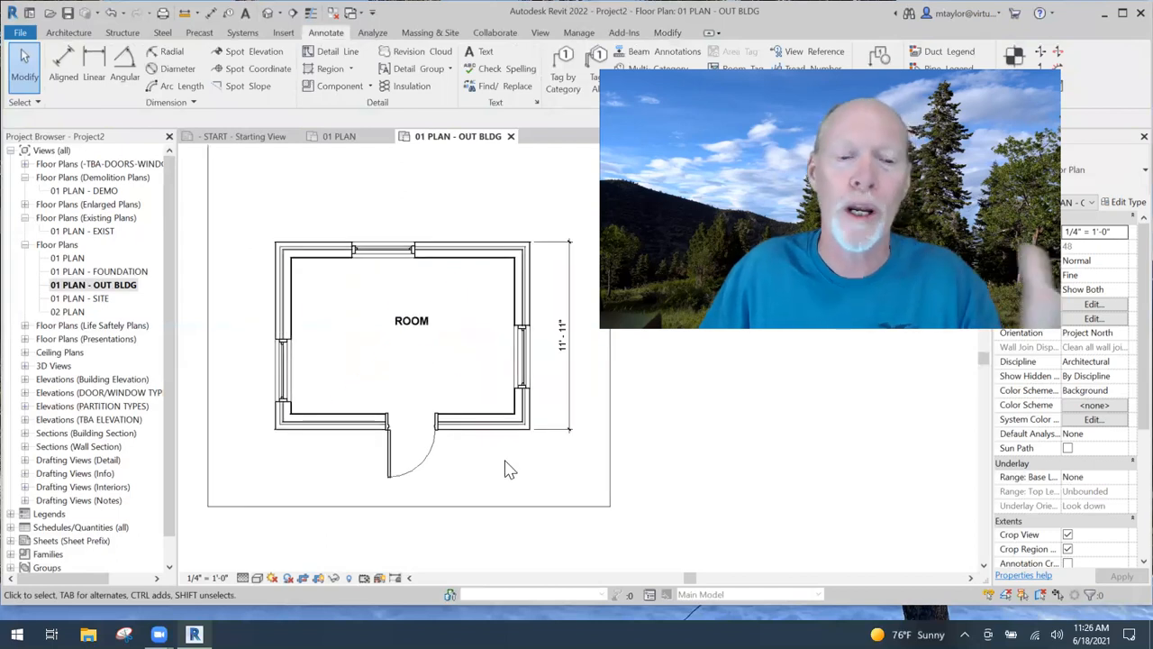
{"action": "scroll", "coordinate": [514, 485], "scroll_direction": "down", "scroll_amount": 1}
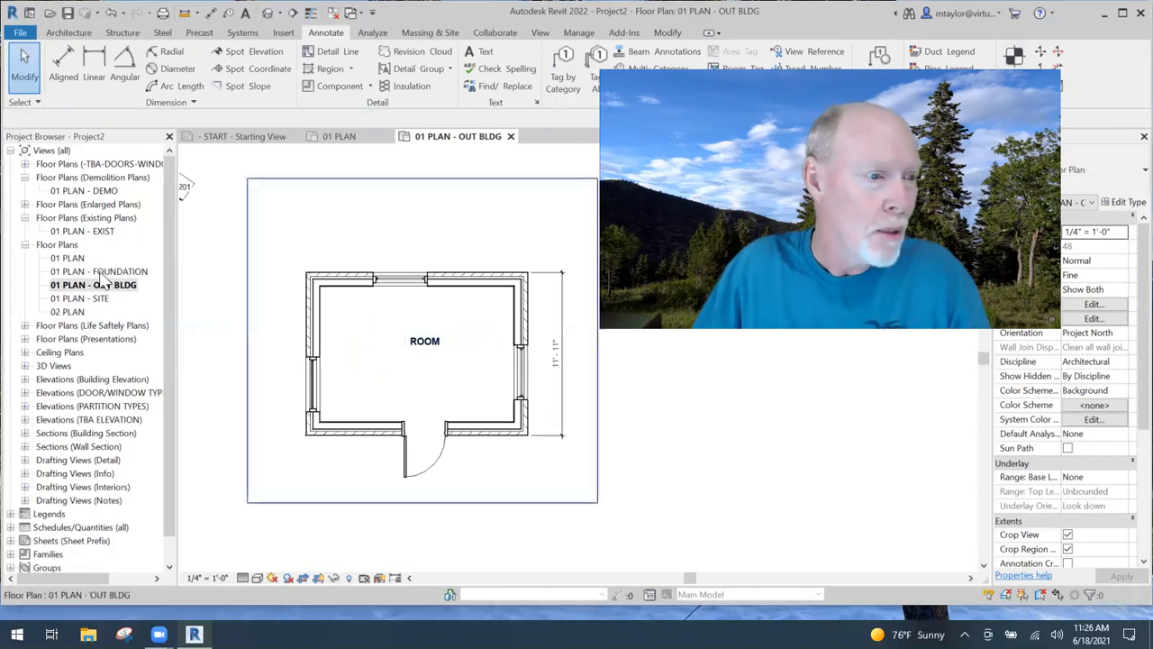
Open the 01 PLAN view and draw a detail line from beside the outbuilding up to the left, crossing the vertical reference plane.
{"action": "left_click", "coordinate": [67, 259]}
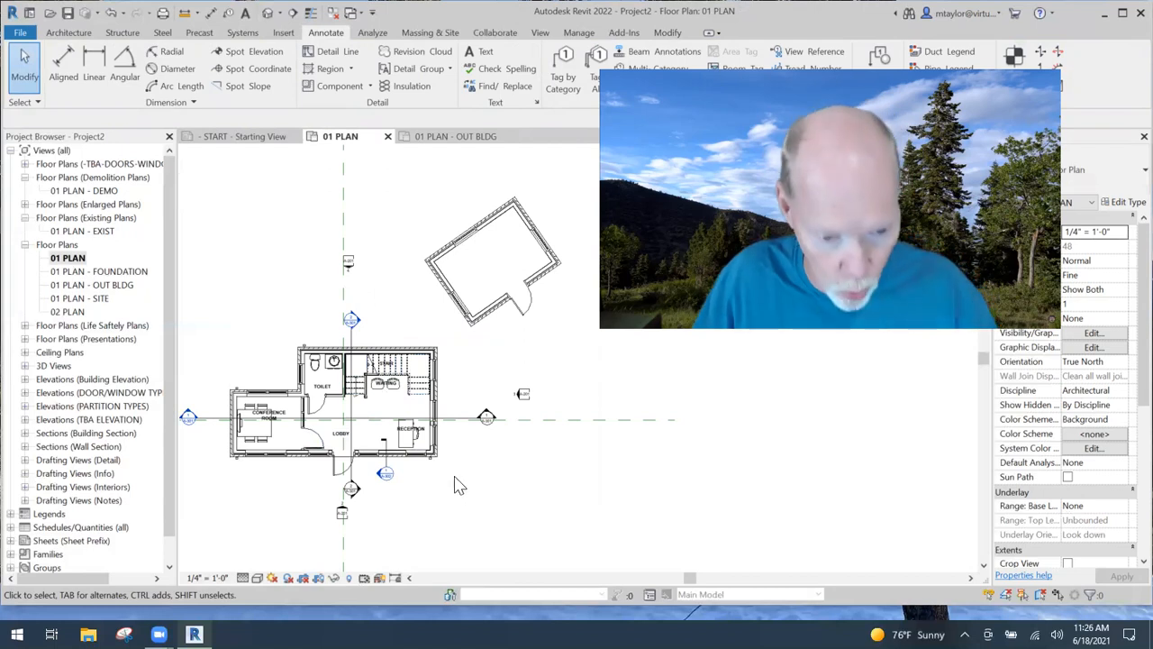
{"action": "middle_click_drag", "start_coordinate": [458, 486], "coordinate": [476, 488]}
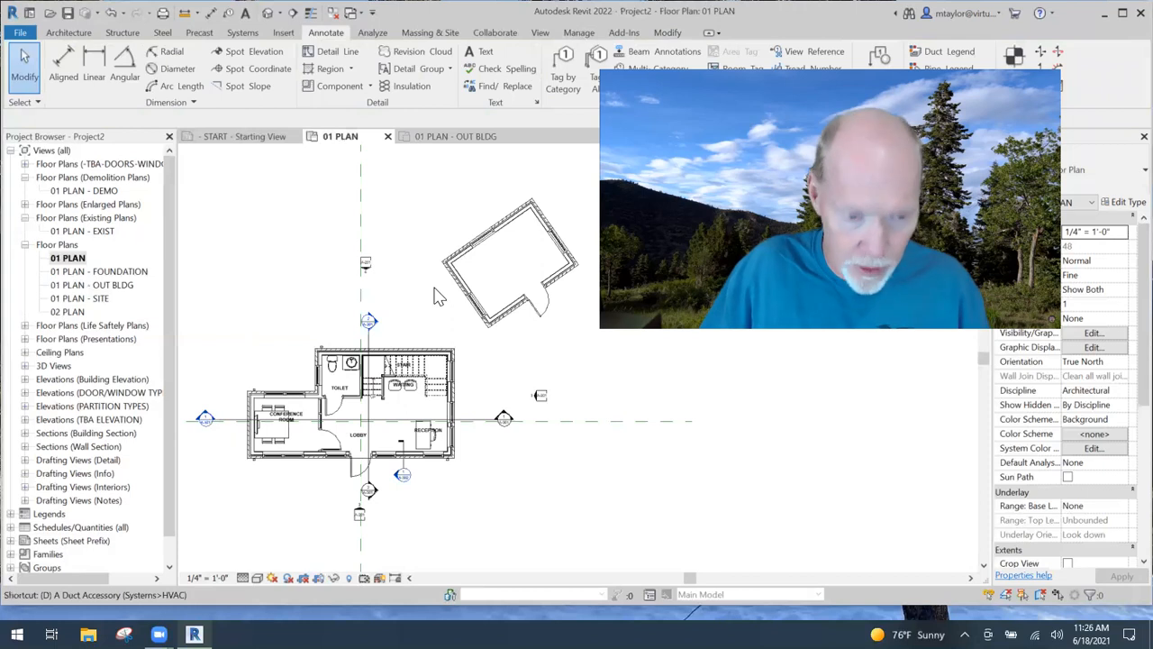
{"action": "key", "text": "d"}
{"action": "key", "text": "l"}
{"action": "left_click", "coordinate": [422, 315]}
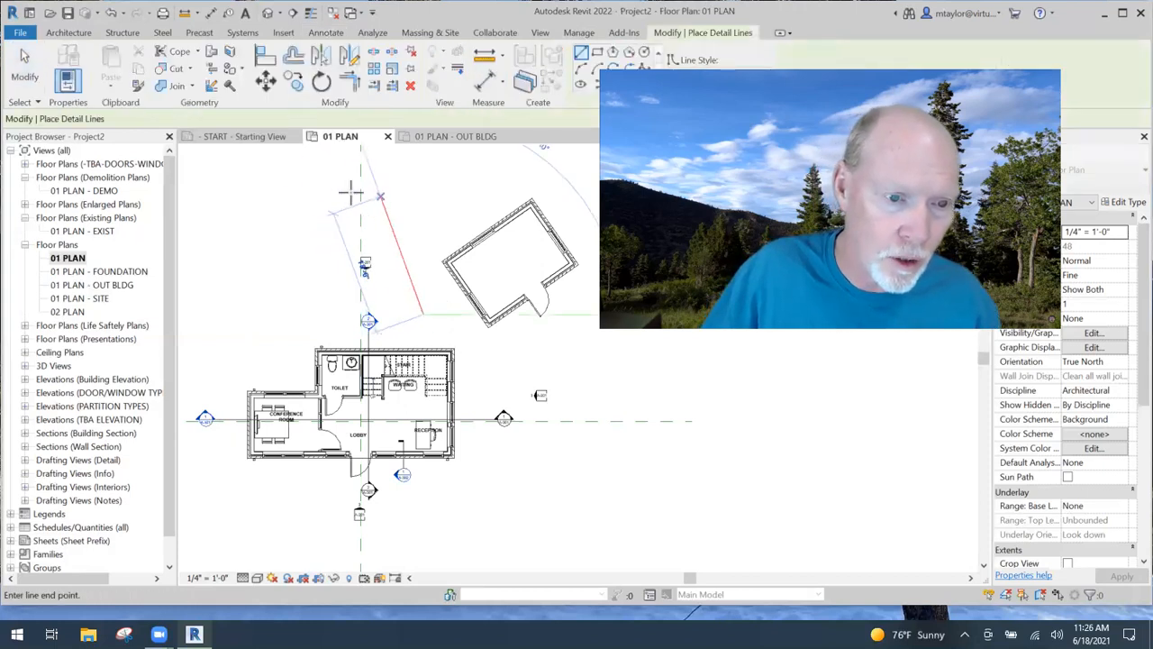
{"action": "left_click", "coordinate": [247, 244]}
{"action": "key", "text": "Escape"}
{"action": "key", "text": "Escape"}
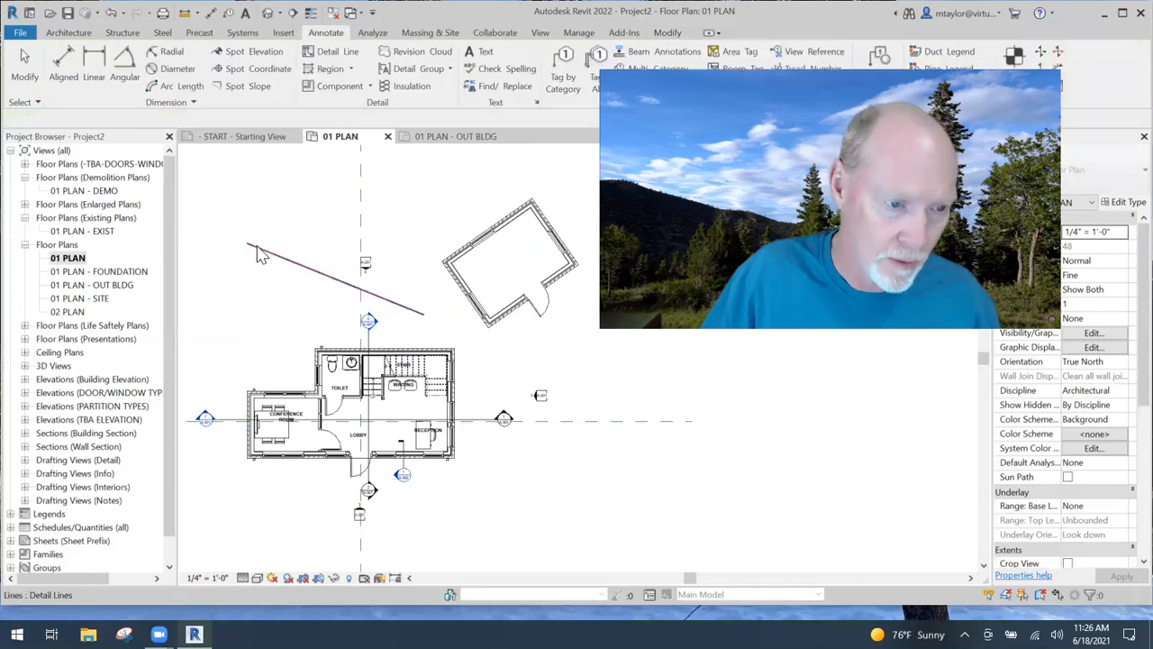
Add a short matching detail line at the upper-left end of the red line to form a half arrowhead.
{"action": "left_click", "coordinate": [263, 250]}
{"action": "key", "text": "c"}
{"action": "key", "text": "s"}
{"action": "left_click", "coordinate": [248, 244]}
{"action": "left_click", "coordinate": [264, 259]}
{"action": "key", "text": "Escape"}
{"action": "key", "text": "Escape"}
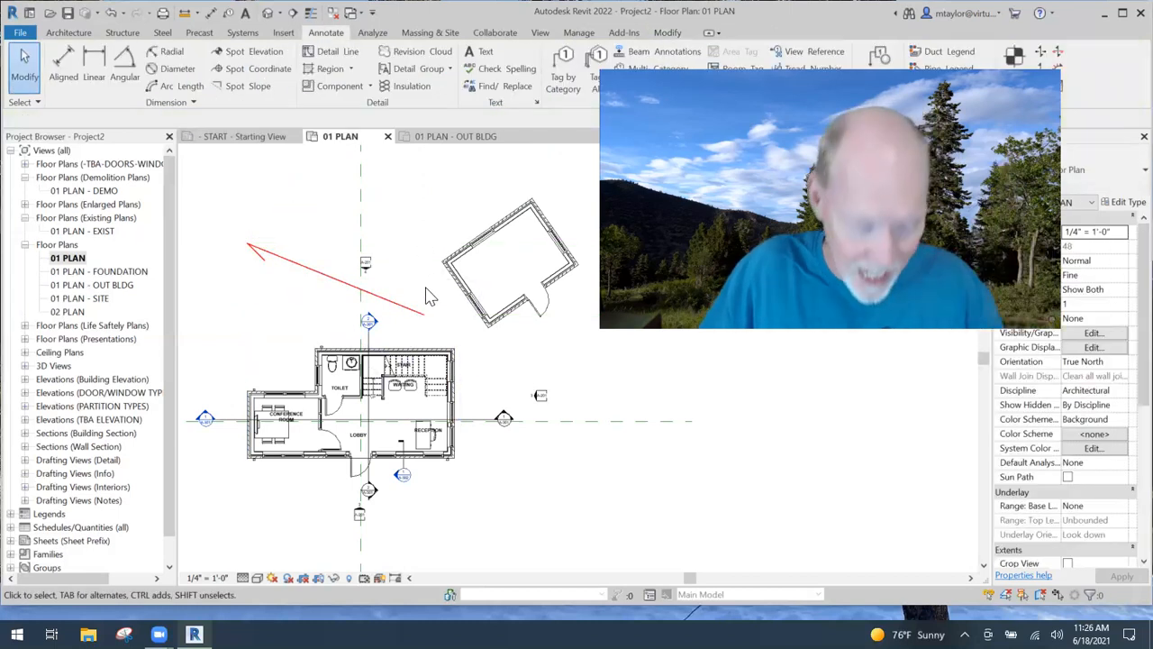
{"action": "key", "text": "d"}
{"action": "key", "text": "l"}
{"action": "key", "text": "Escape"}
{"action": "key", "text": "Escape"}
Add an angular dimension between the vertical reference plane and the long red detail line.
{"action": "left_click", "coordinate": [124, 76]}
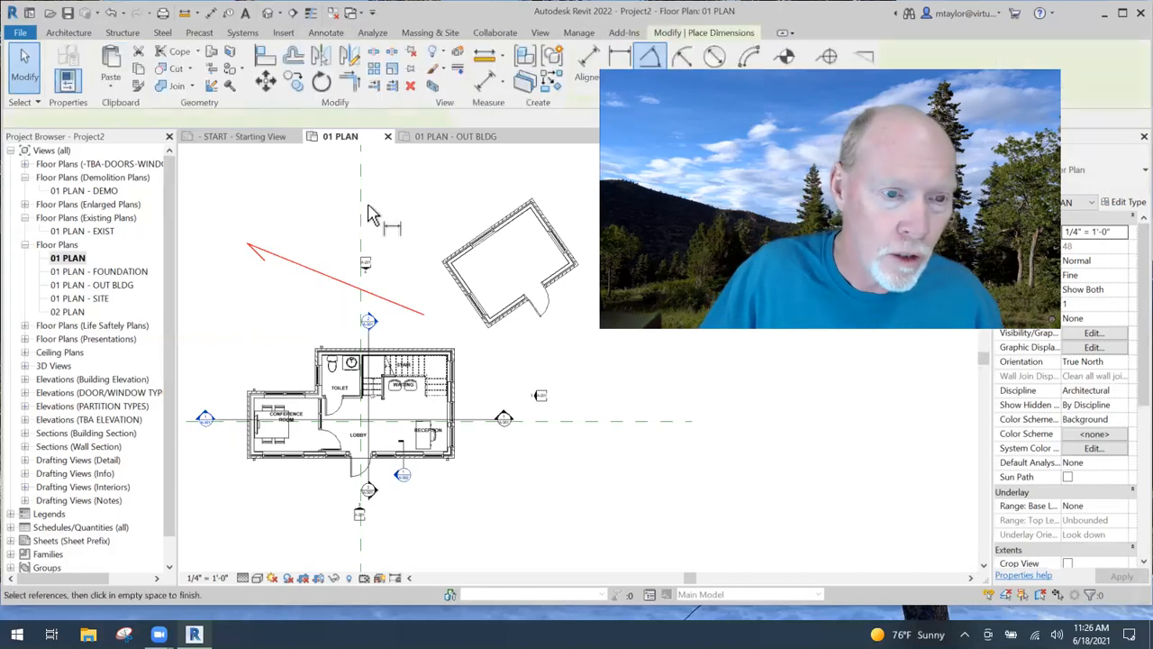
{"action": "left_click", "coordinate": [362, 204]}
{"action": "left_click", "coordinate": [298, 264]}
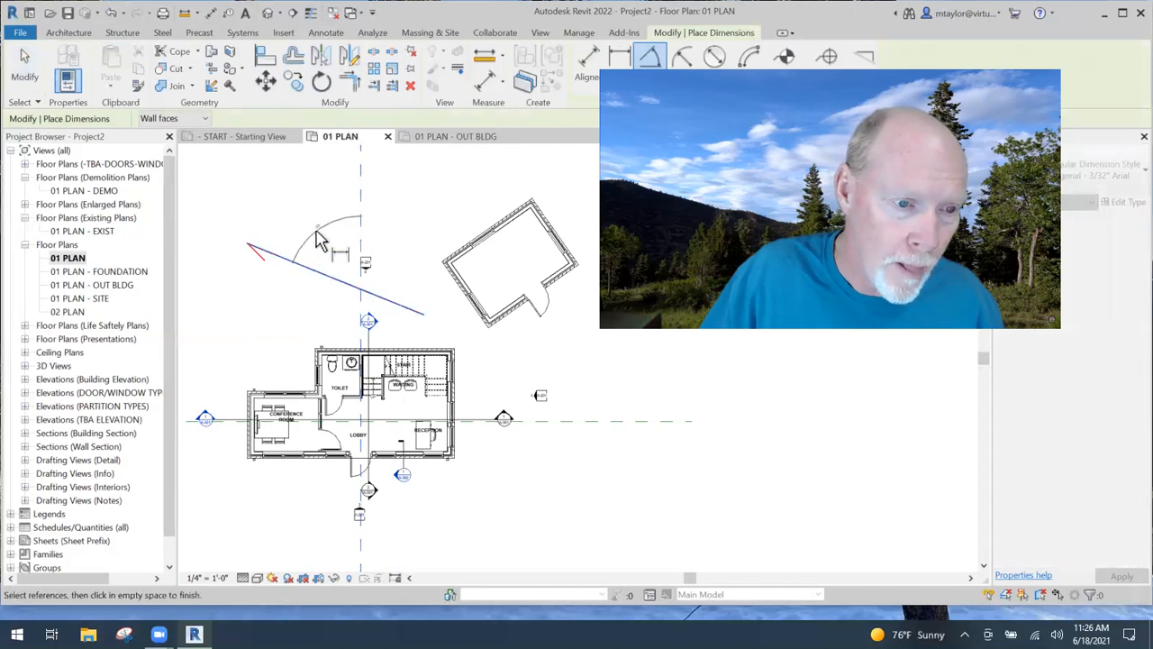
{"action": "left_click", "coordinate": [315, 231]}
{"action": "scroll", "coordinate": [317, 226], "scroll_direction": "up", "scroll_amount": 2}
{"action": "scroll", "coordinate": [330, 234], "scroll_direction": "up", "scroll_amount": 4}
{"action": "scroll", "coordinate": [365, 241], "scroll_direction": "down", "scroll_amount": 3}
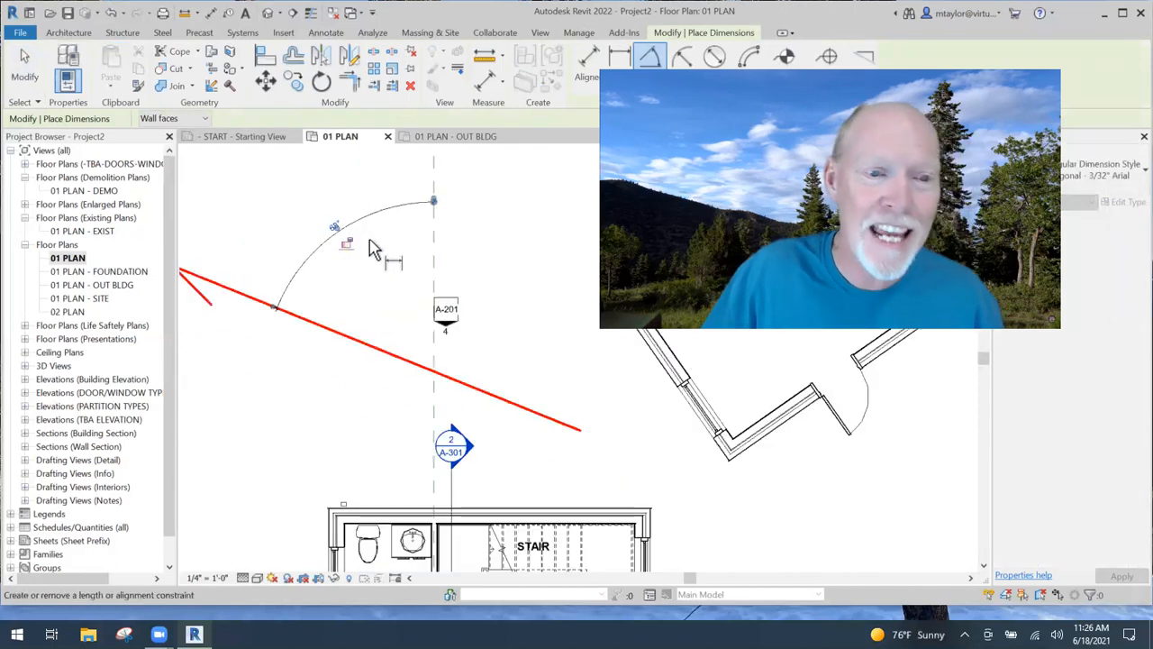
{"action": "scroll", "coordinate": [460, 270], "scroll_direction": "down", "scroll_amount": 5}
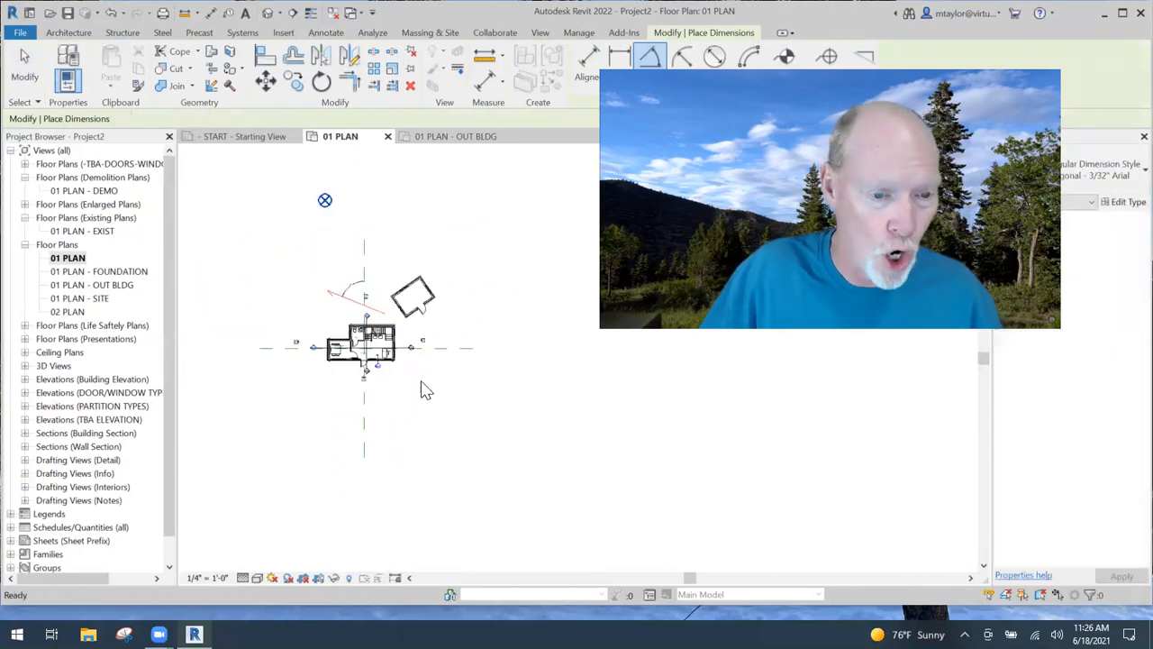
{"action": "key", "text": "Escape"}
Set the project base point's Angle to True North to 68° in the 01 PLAN view.
{"action": "left_click", "coordinate": [296, 226]}
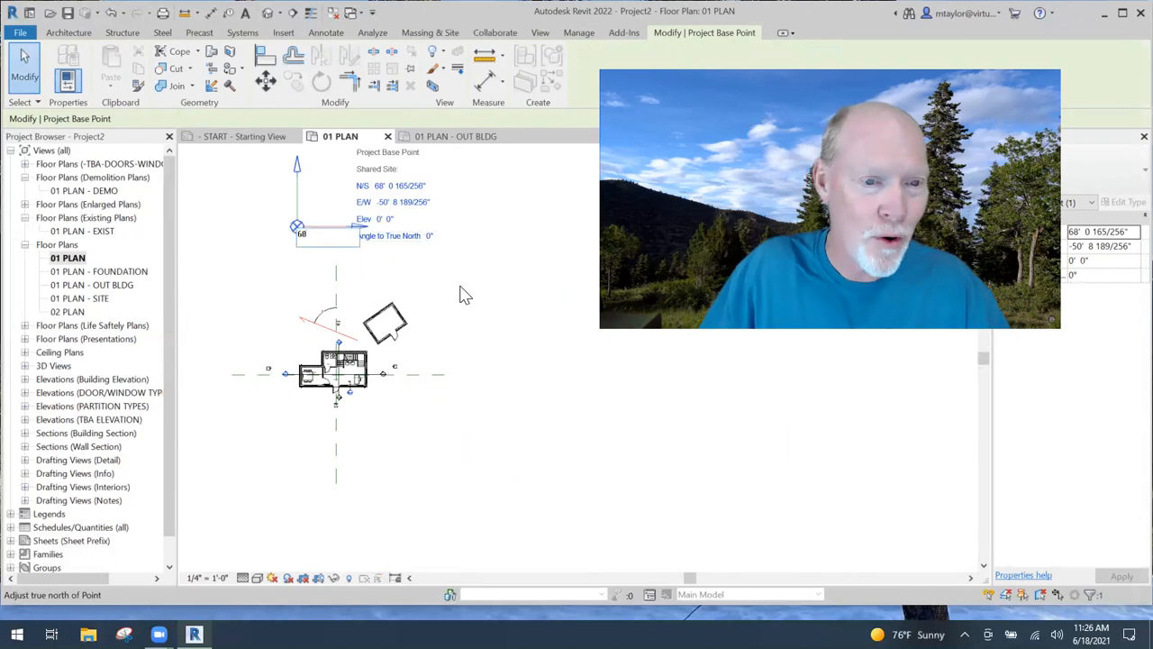
{"action": "key", "text": "Return"}
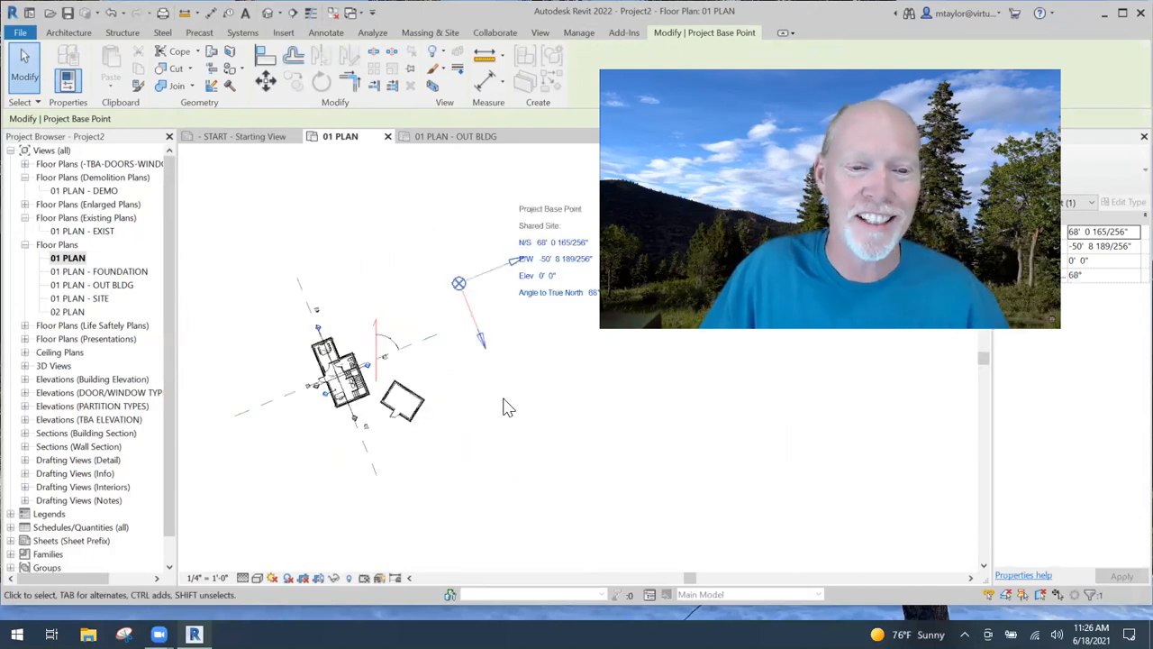
{"action": "left_click", "coordinate": [567, 407]}
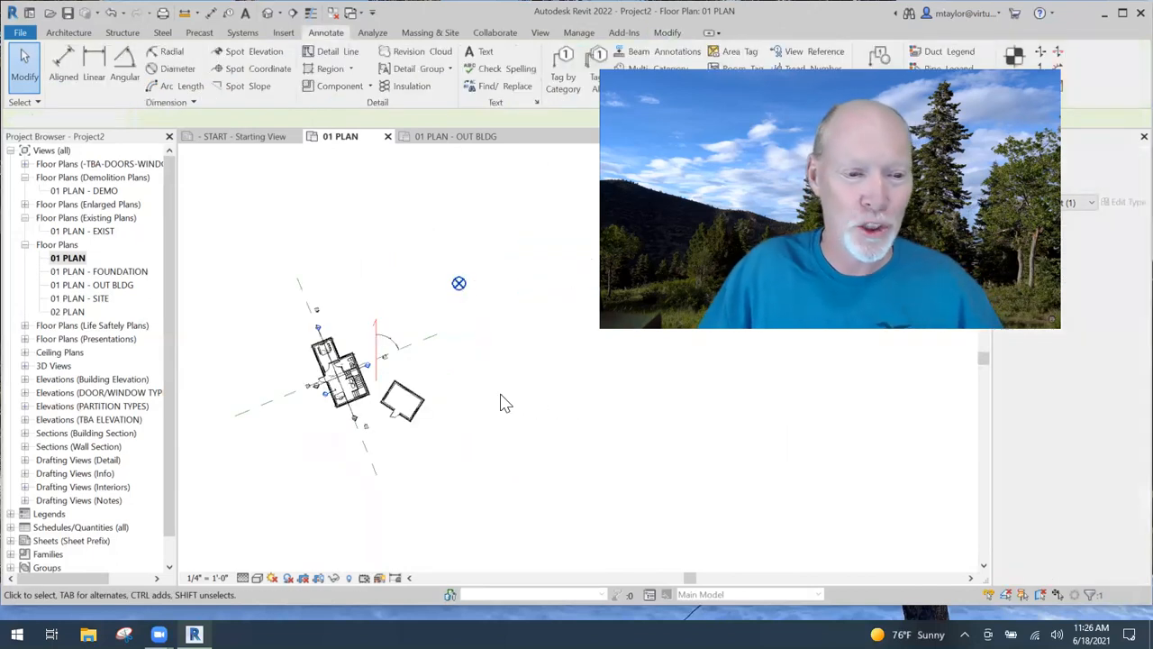
{"action": "middle_click_drag", "start_coordinate": [499, 400], "coordinate": [481, 373]}
{"action": "scroll", "coordinate": [357, 317], "scroll_direction": "up", "scroll_amount": 3}
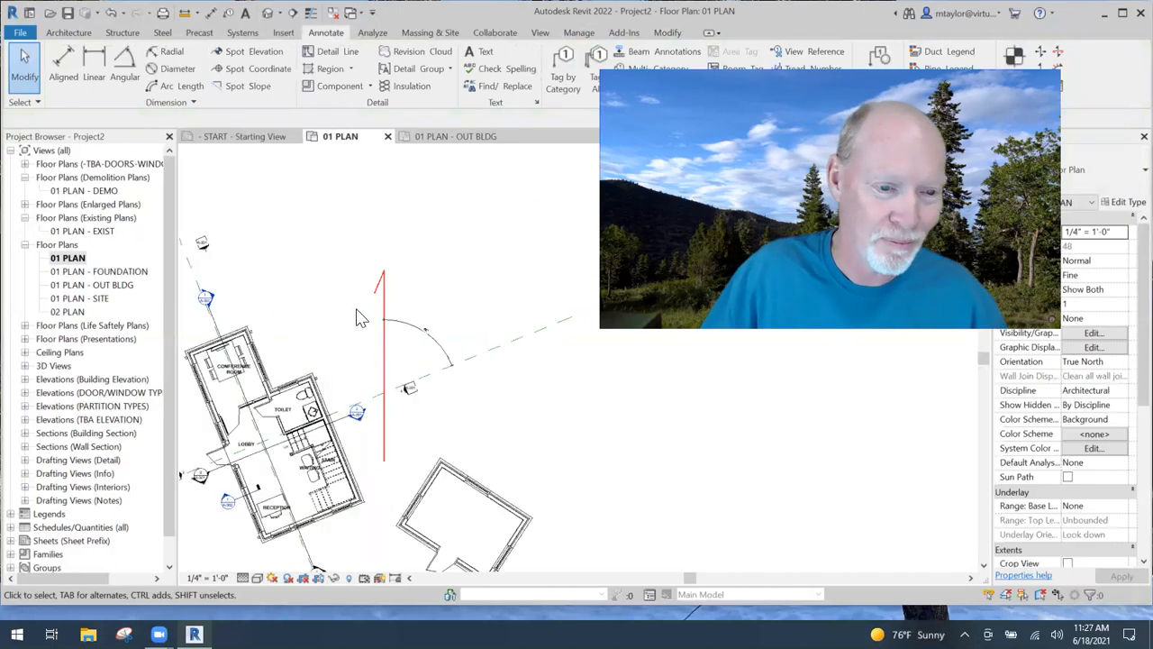
{"action": "scroll", "coordinate": [356, 303], "scroll_direction": "down", "scroll_amount": 2}
{"action": "middle_click_drag", "start_coordinate": [356, 303], "coordinate": [379, 226]}
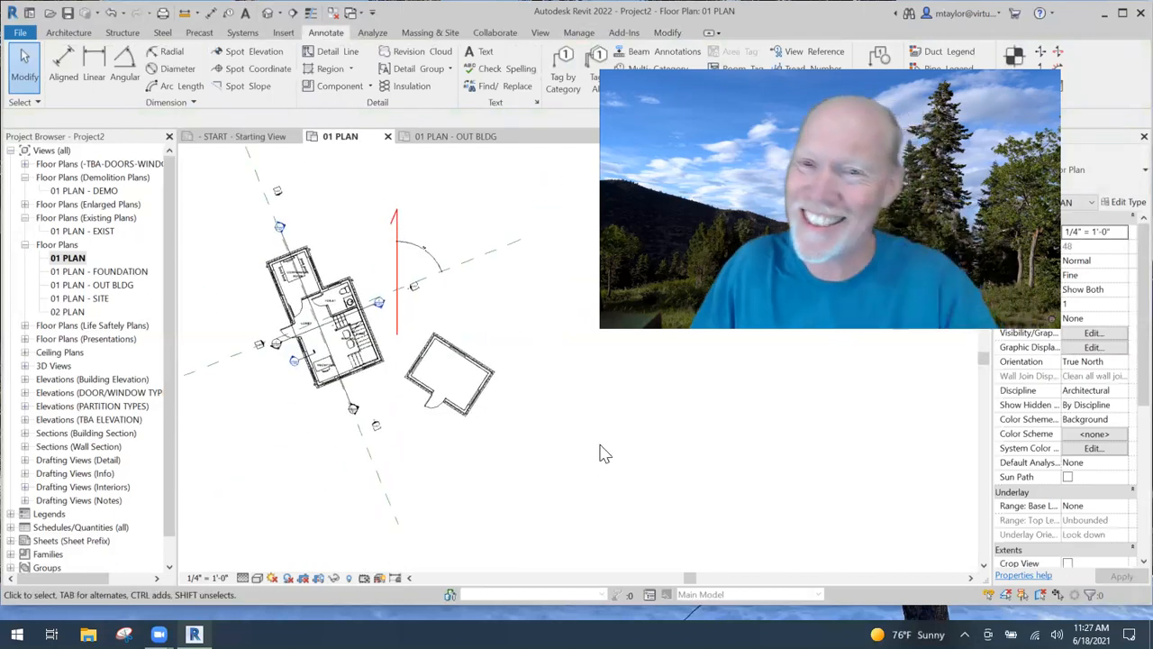